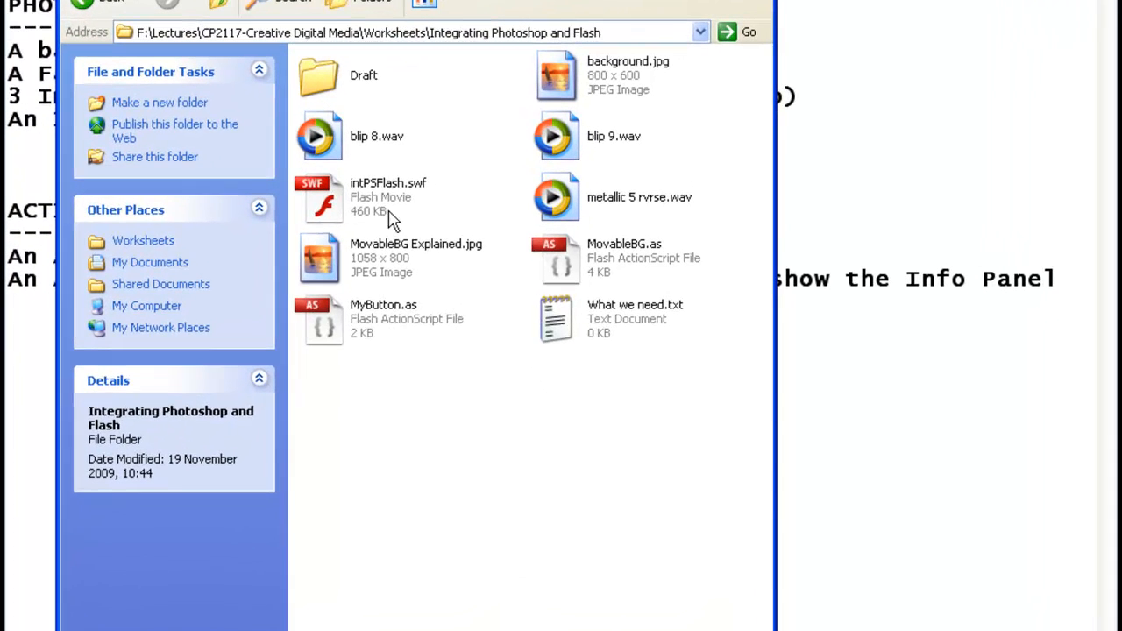
Step: Run intPSFlash.swf from the Integrating Photoshop and Flash folder and examine its moving background and star button
{"action": "left_click", "coordinate": [412, 223]}
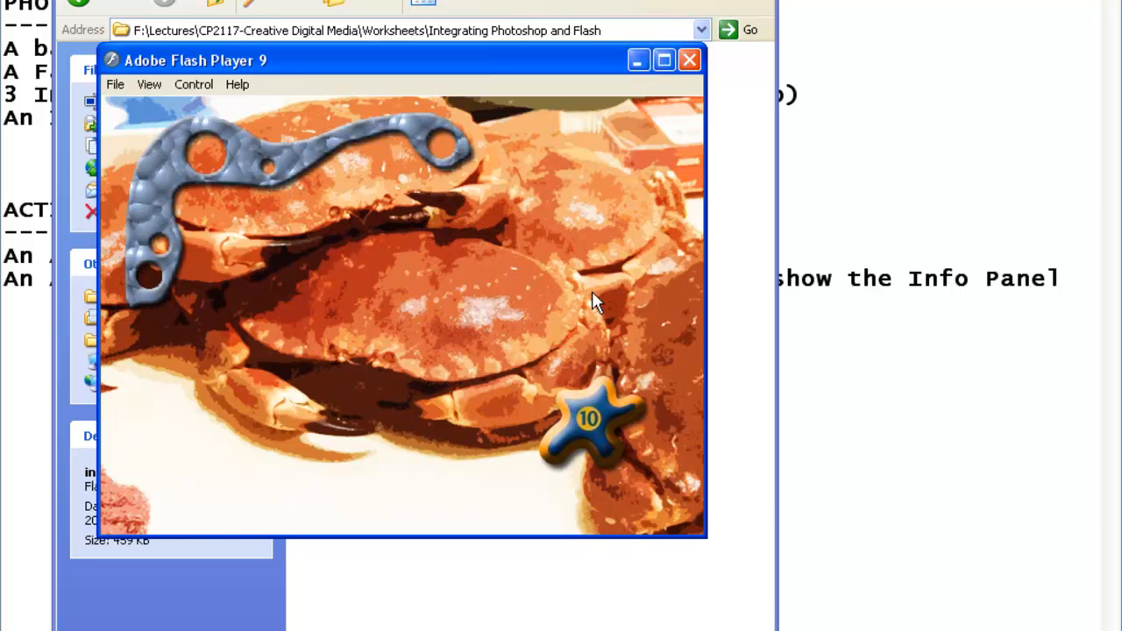
{"action": "mouse_move", "coordinate": [601, 399]}
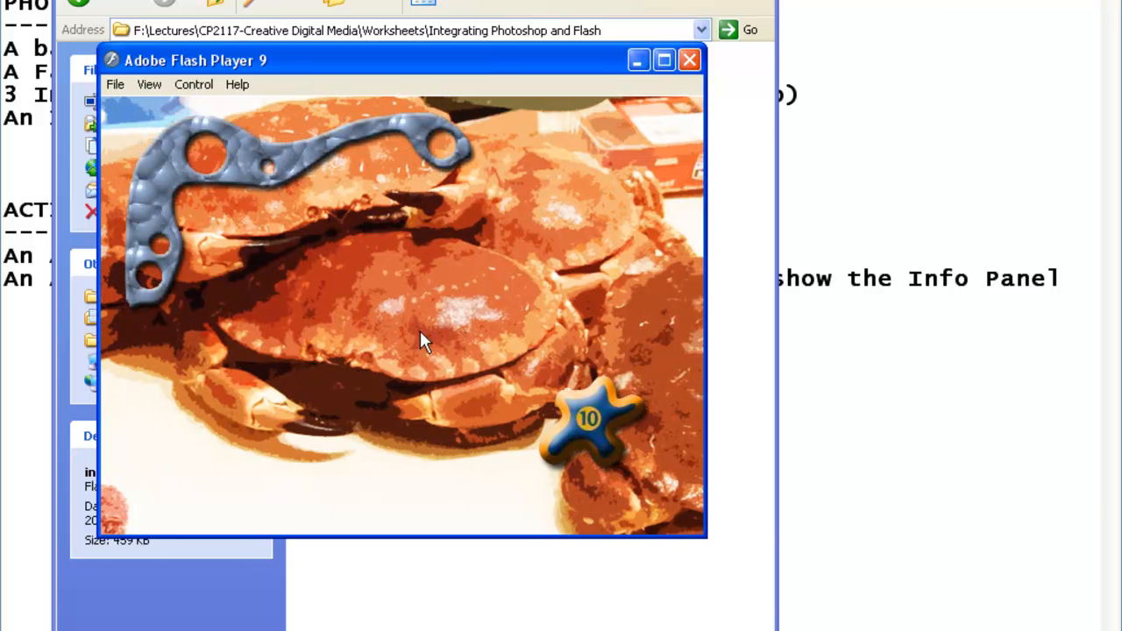
Step: Review the background and fancy banner entries in the notes and compare the requirements with the running Flash movie
{"action": "left_click", "coordinate": [884, 152]}
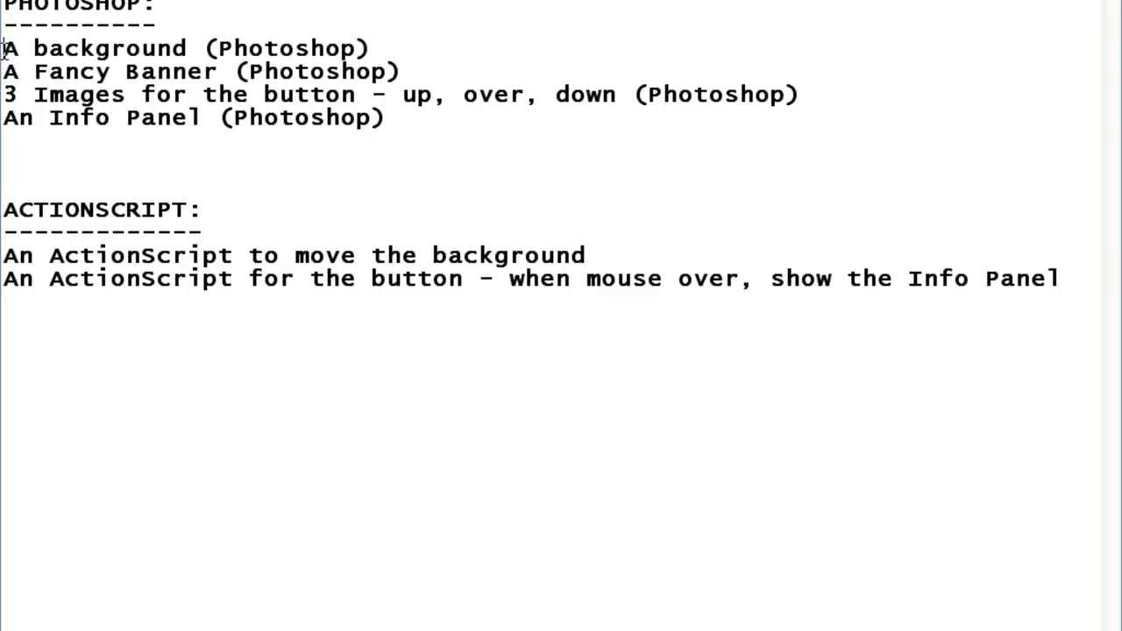
{"action": "left_click_drag", "start_coordinate": [4, 48], "coordinate": [373, 50]}
{"action": "left_click", "coordinate": [421, 50]}
{"action": "left_click_drag", "start_coordinate": [11, 71], "coordinate": [415, 71]}
{"action": "left_click", "coordinate": [435, 73]}
{"action": "key", "text": "alt+Tab"}
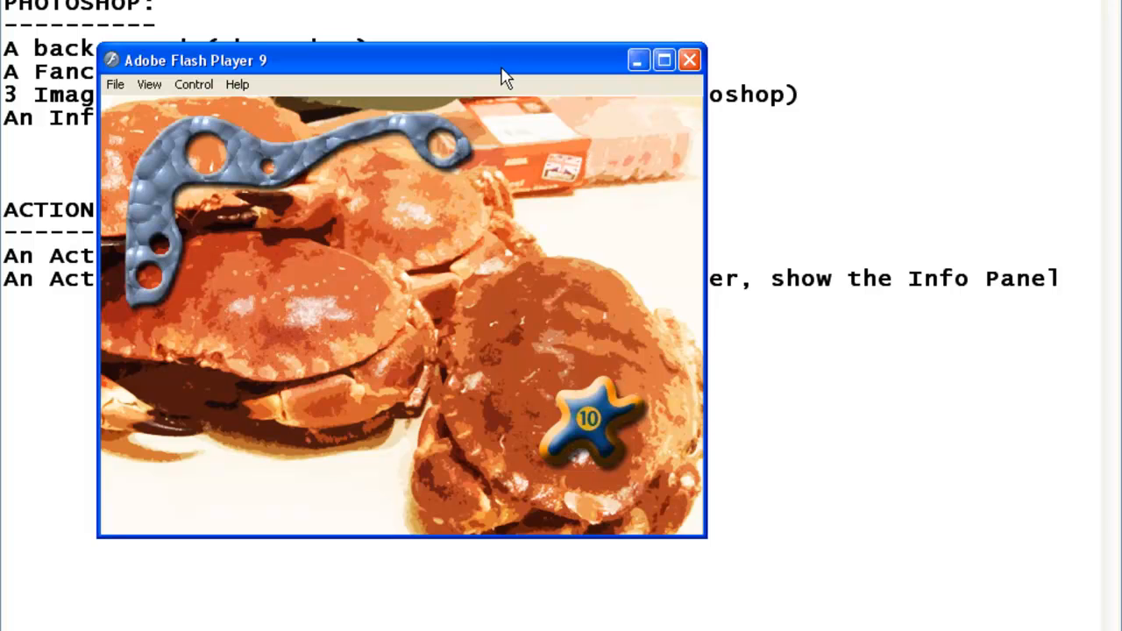
{"action": "left_click_drag", "start_coordinate": [499, 60], "coordinate": [706, 124]}
{"action": "left_click", "coordinate": [232, 101]}
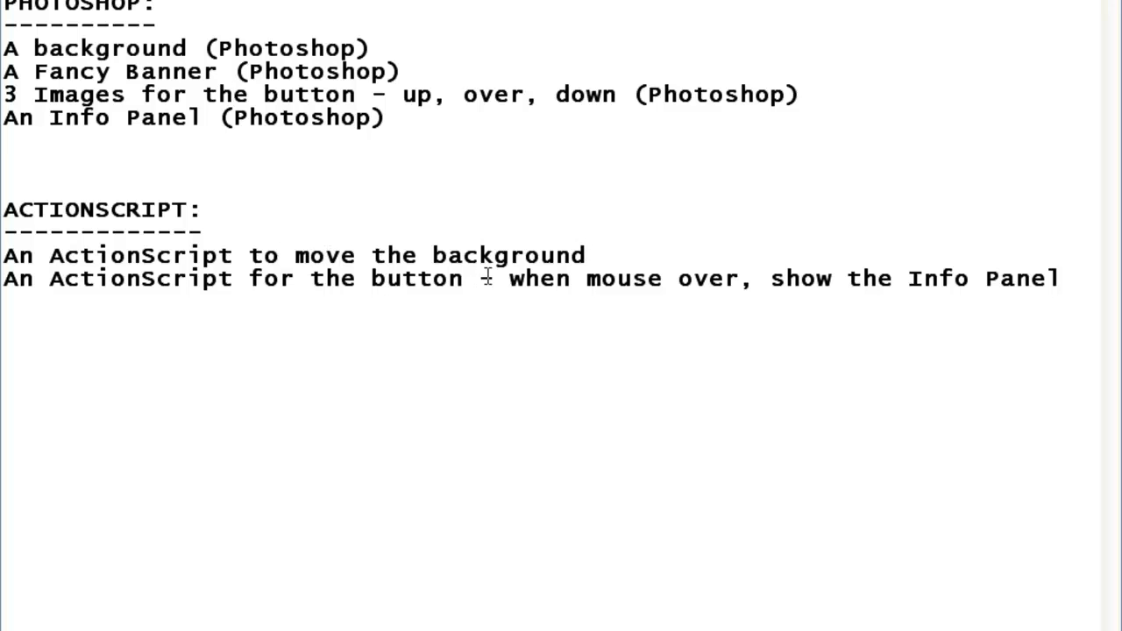
{"action": "left_click", "coordinate": [1062, 2]}
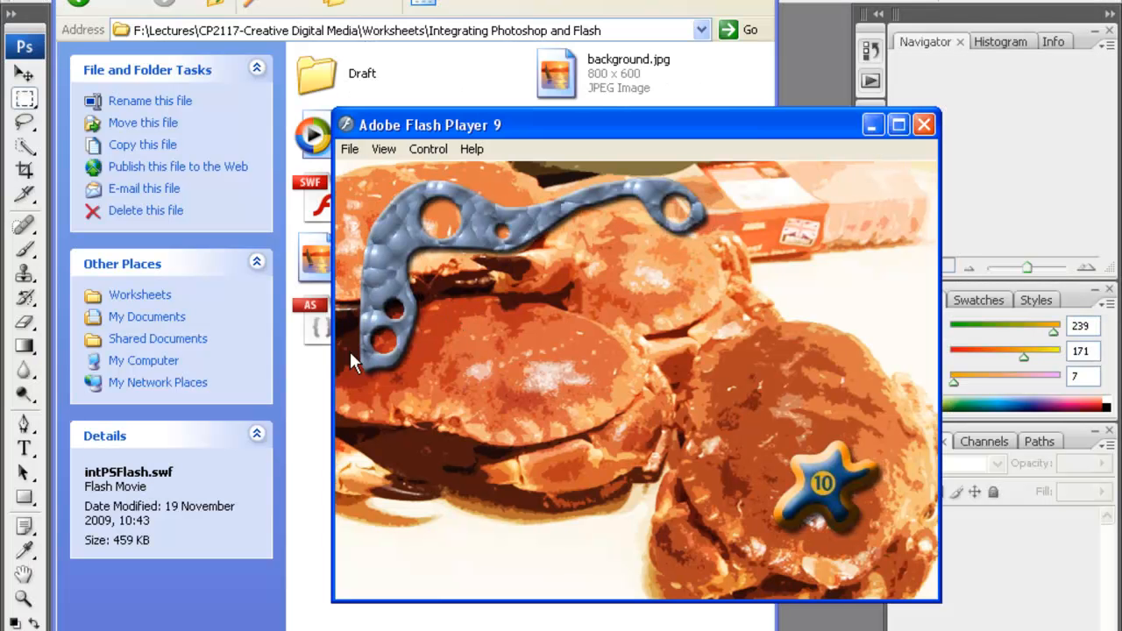
Step: Show the Integrating Photoshop and Flash folder's files as thumbnails and check the background.jpg image
{"action": "left_click", "coordinate": [317, 405]}
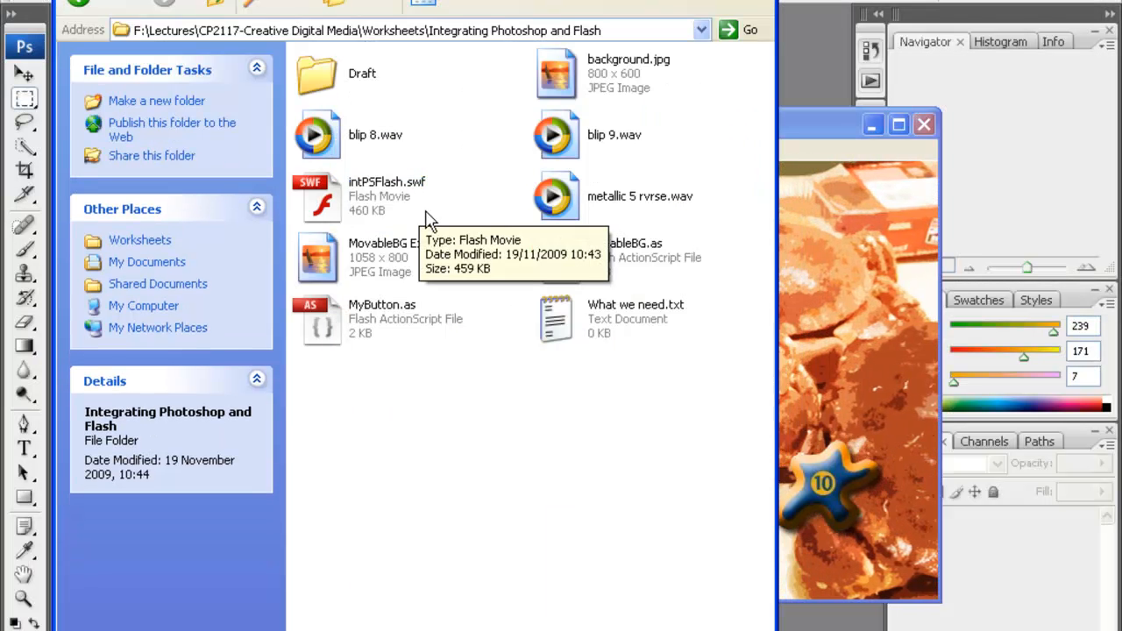
{"action": "left_click", "coordinate": [556, 72]}
{"action": "left_click", "coordinate": [424, 3]}
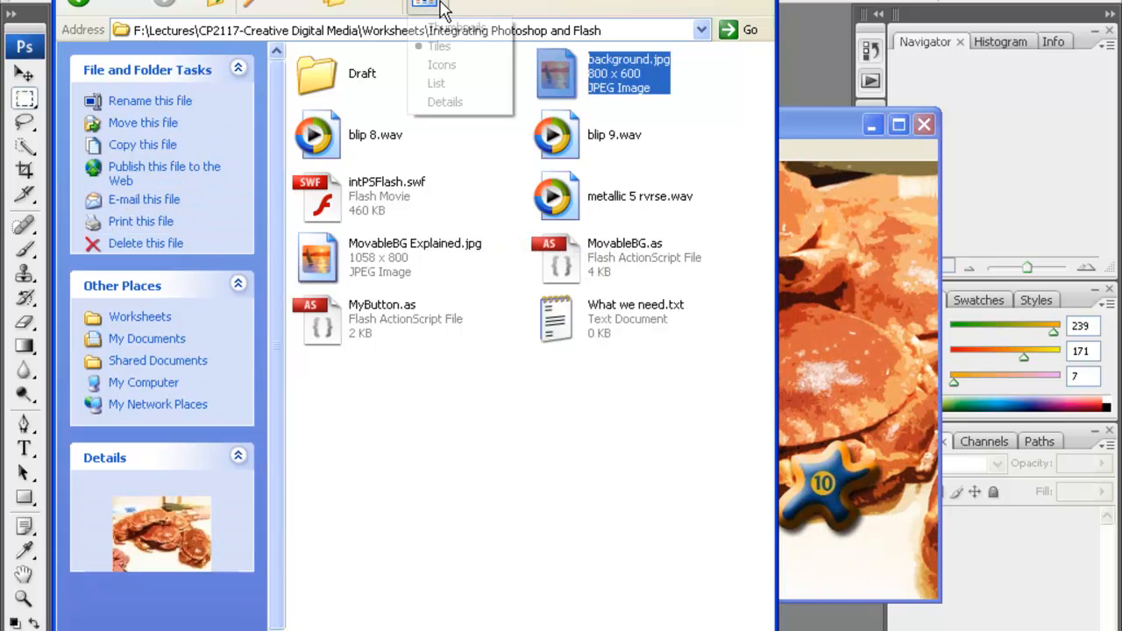
{"action": "left_click", "coordinate": [457, 29]}
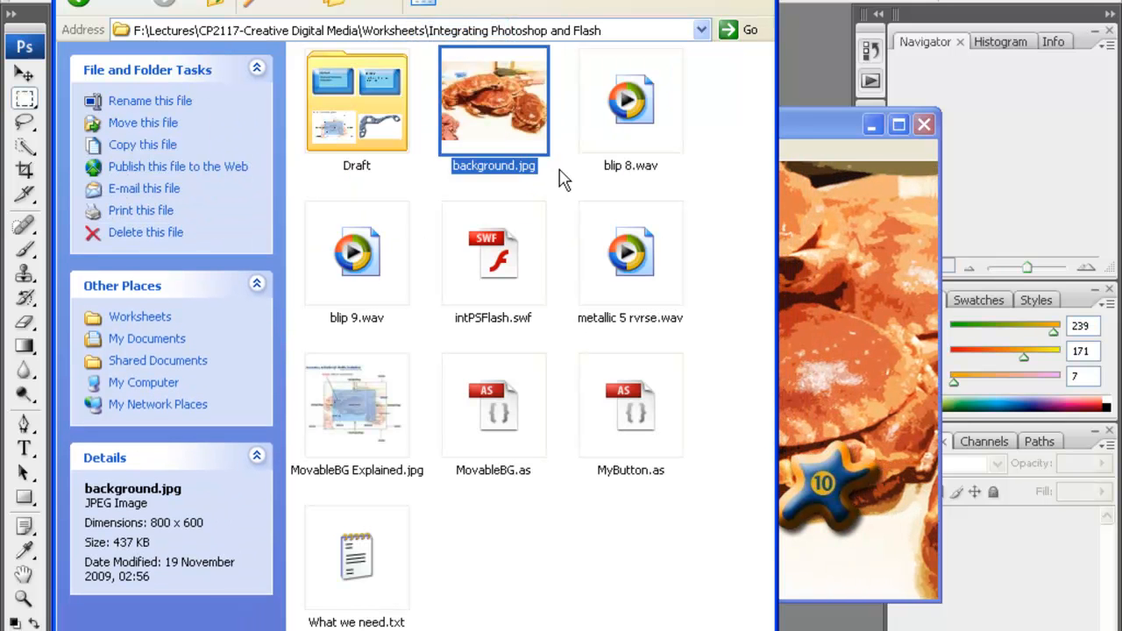
{"action": "left_click", "coordinate": [511, 144]}
{"action": "left_click", "coordinate": [417, 178]}
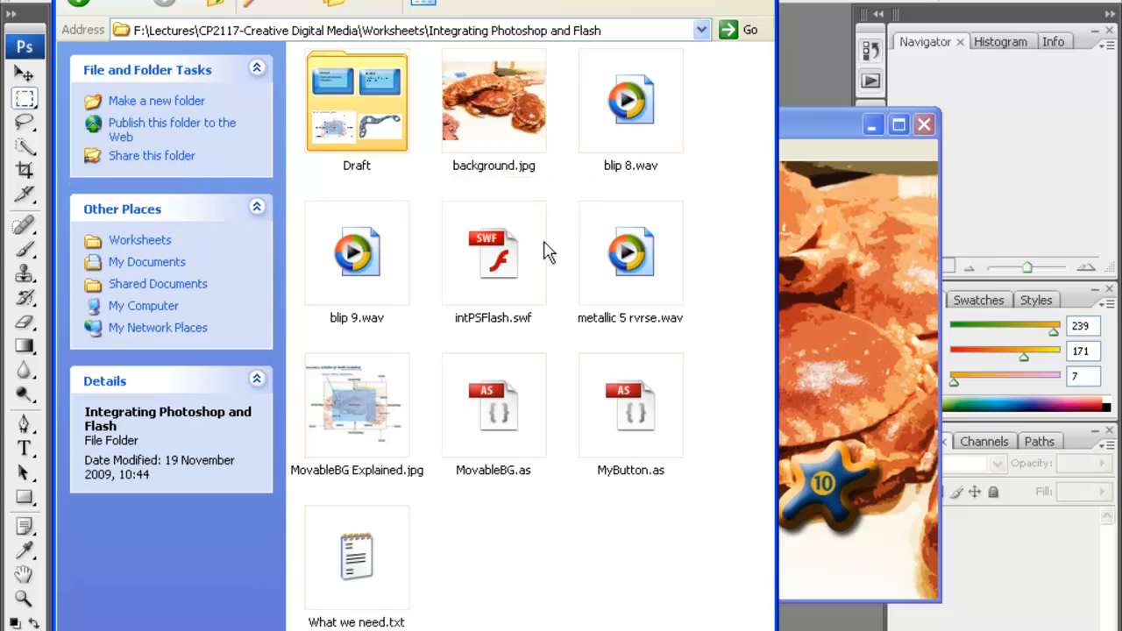
Step: Look over the supplied sound files and the MovableBG.as and MyButton.as scripts in the folder
{"action": "left_click", "coordinate": [627, 263]}
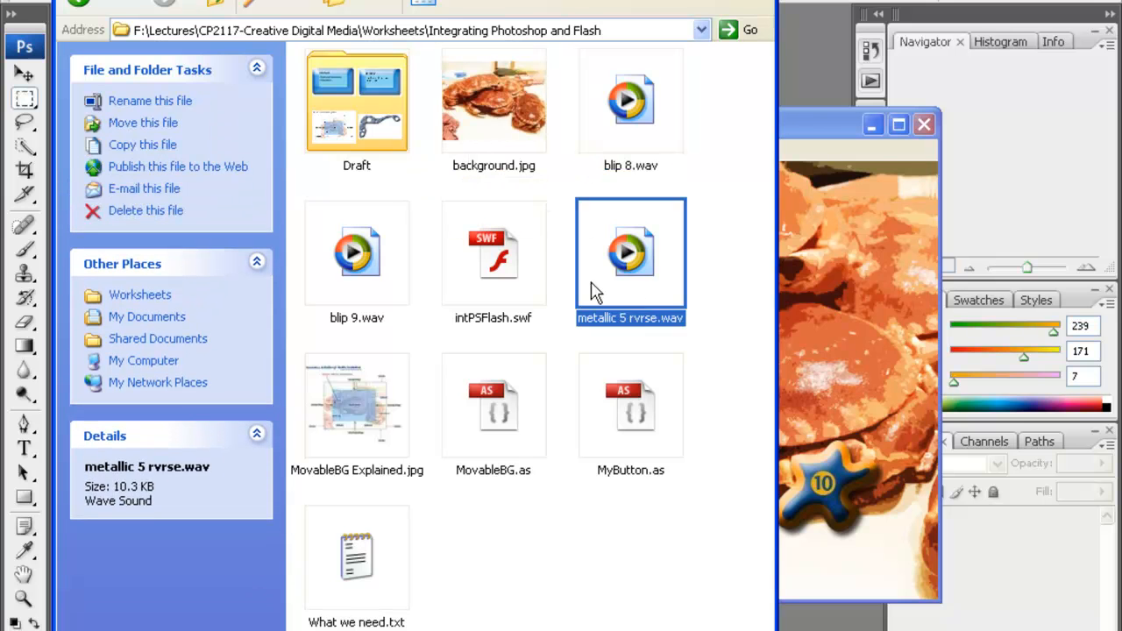
{"action": "left_click", "coordinate": [373, 306]}
{"action": "left_click", "coordinate": [517, 517]}
{"action": "left_click", "coordinate": [495, 412]}
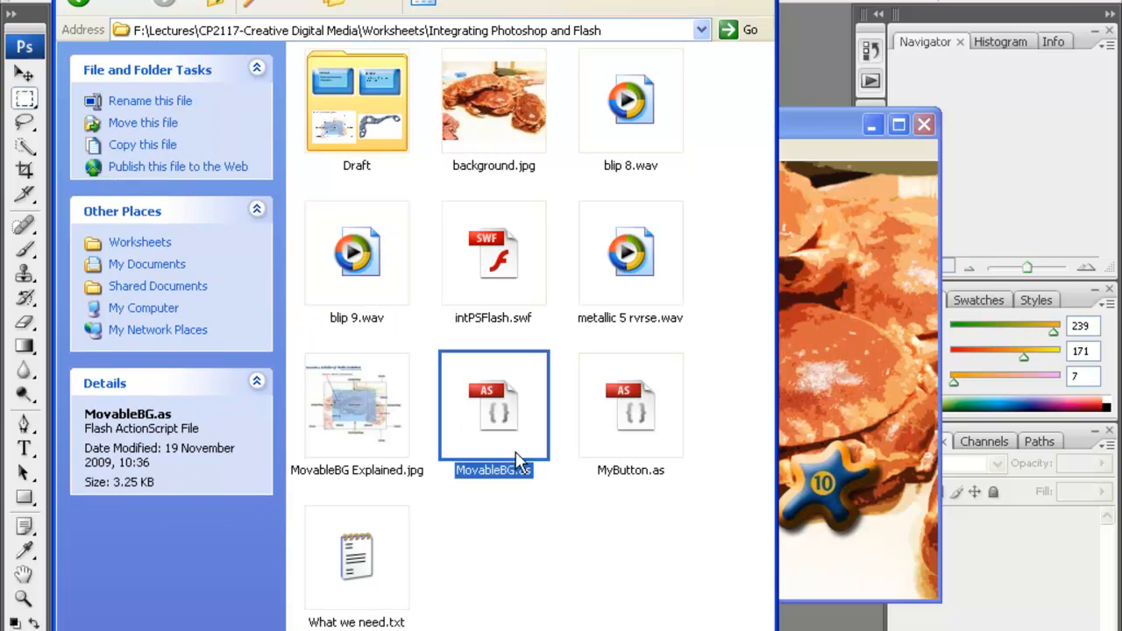
{"action": "left_click", "coordinate": [648, 442]}
{"action": "left_click", "coordinate": [417, 552]}
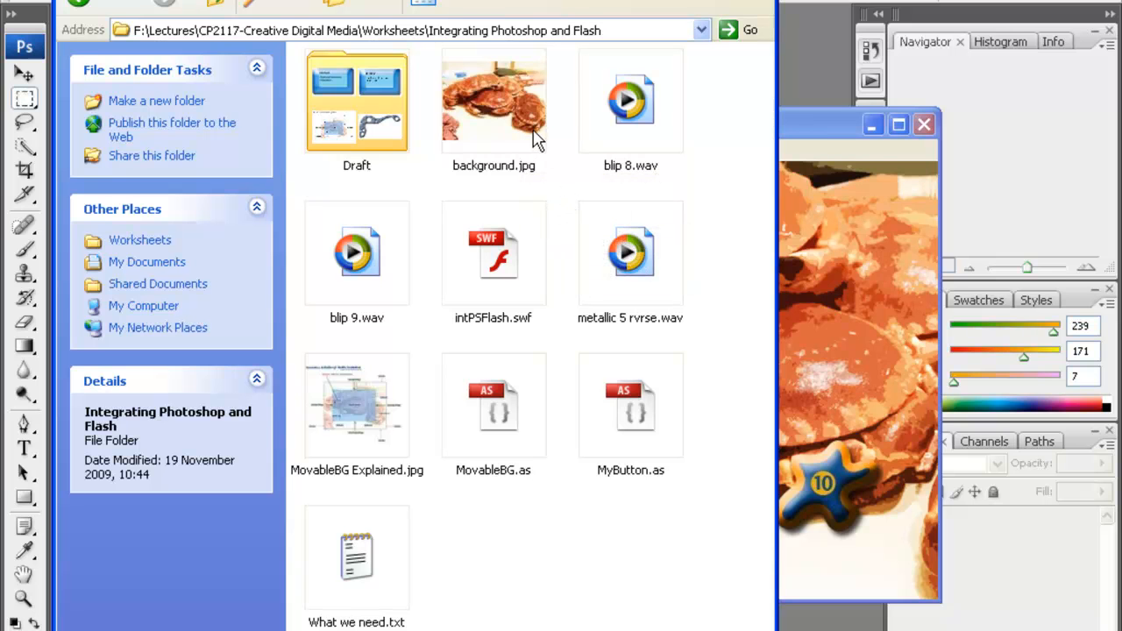
Step: Switch to Adobe Flash CS3 and create a new Flash File (ActionScript 3.0)
{"action": "mouse_move", "coordinate": [536, 140]}
{"action": "key", "text": "alt+Tab"}
{"action": "key", "text": "alt+Tab"}
{"action": "key", "text": "alt+Tab"}
{"action": "key", "text": "alt+Tab"}
{"action": "key", "text": "alt+Tab"}
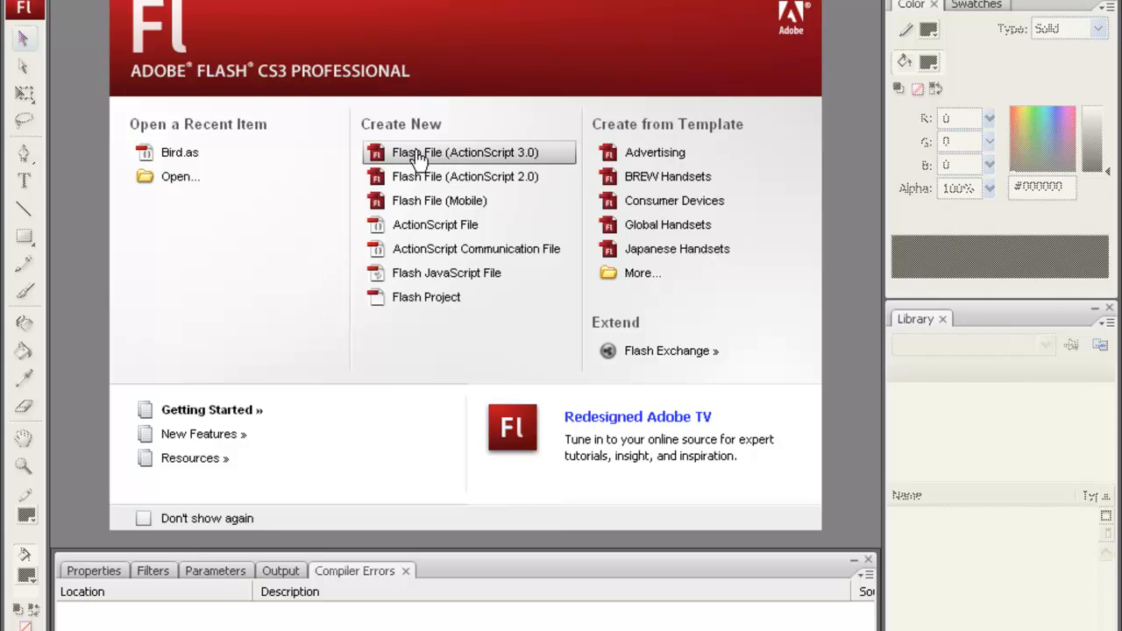
{"action": "left_click", "coordinate": [489, 166]}
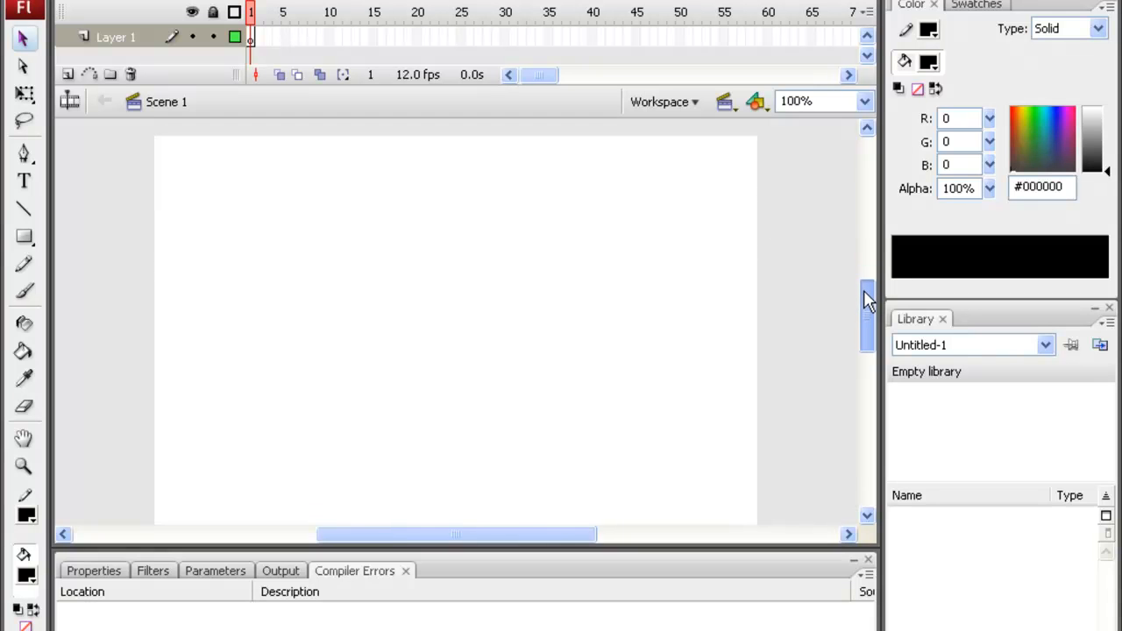
Step: Zoom the stage out to 50% and bring the whole of it into view
{"action": "left_click", "coordinate": [23, 468]}
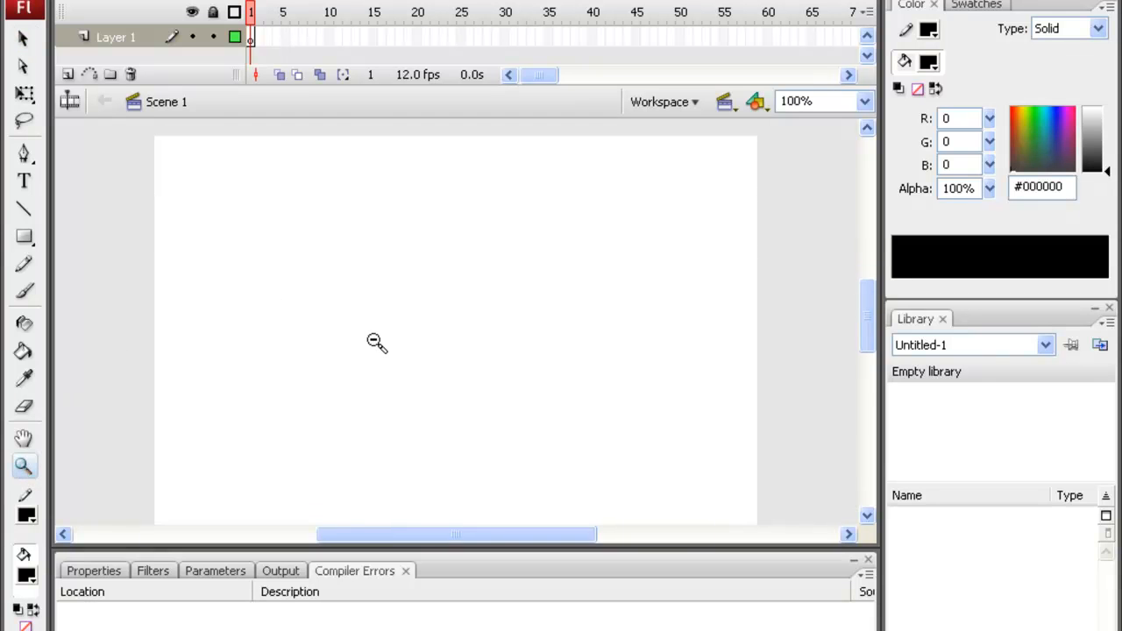
{"action": "left_click", "coordinate": [376, 341], "text": "alt"}
{"action": "mouse_move", "coordinate": [870, 273]}
{"action": "left_mouse_down"}
{"action": "mouse_move", "coordinate": [870, 263]}
{"action": "mouse_move", "coordinate": [870, 279]}
{"action": "left_mouse_up"}
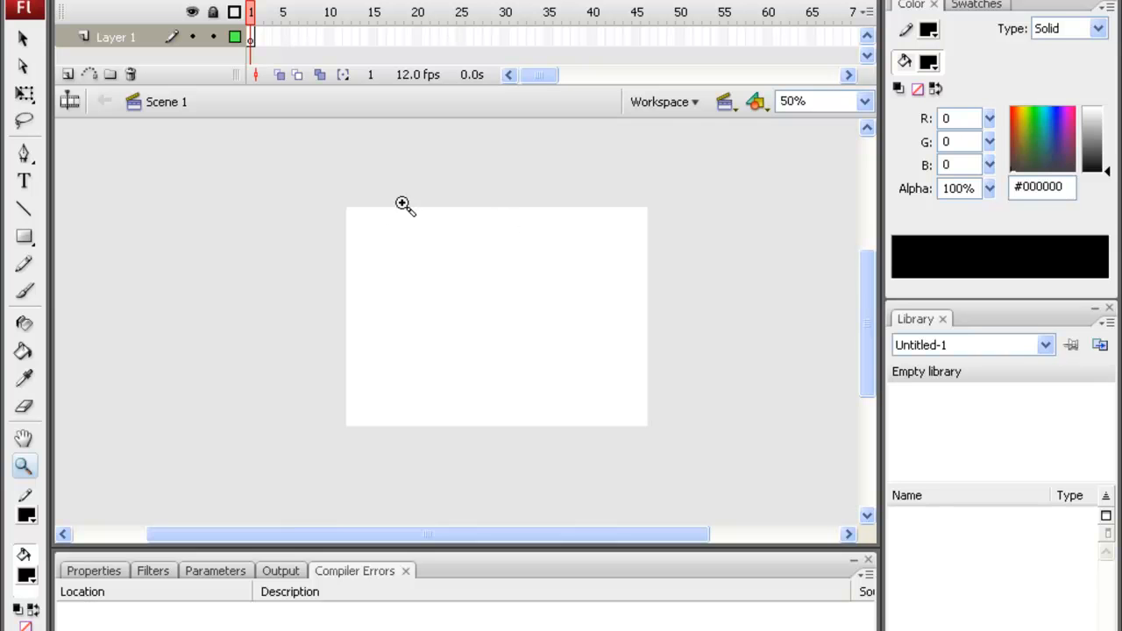
Step: Check the width and height of the stage in the document properties without changing them
{"action": "left_click", "coordinate": [168, 0]}
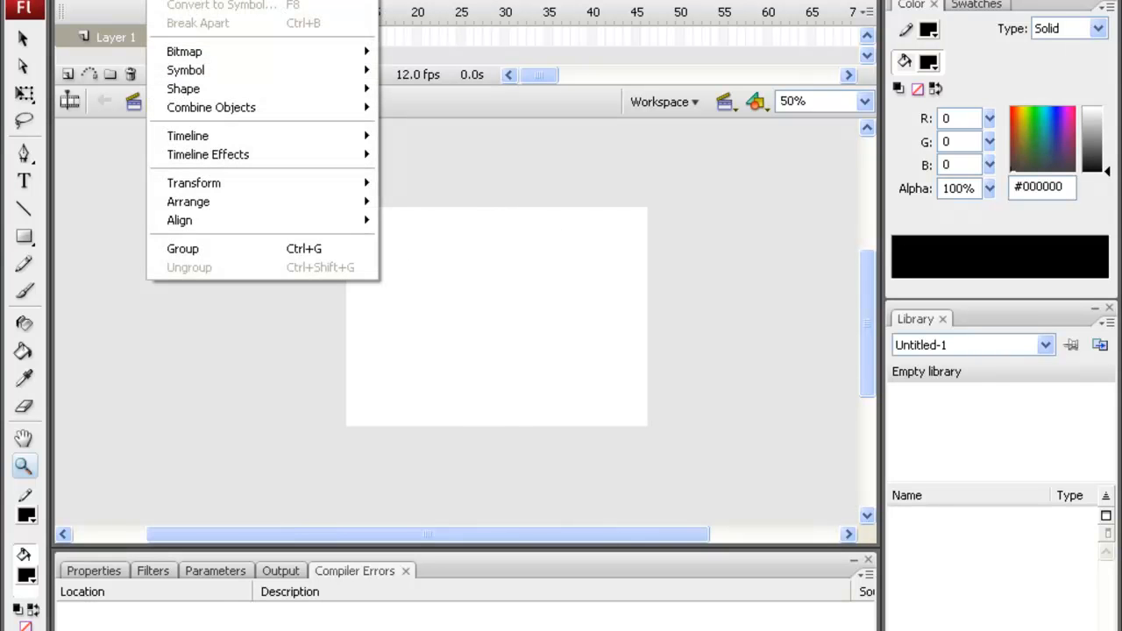
{"action": "left_click", "coordinate": [188, 0]}
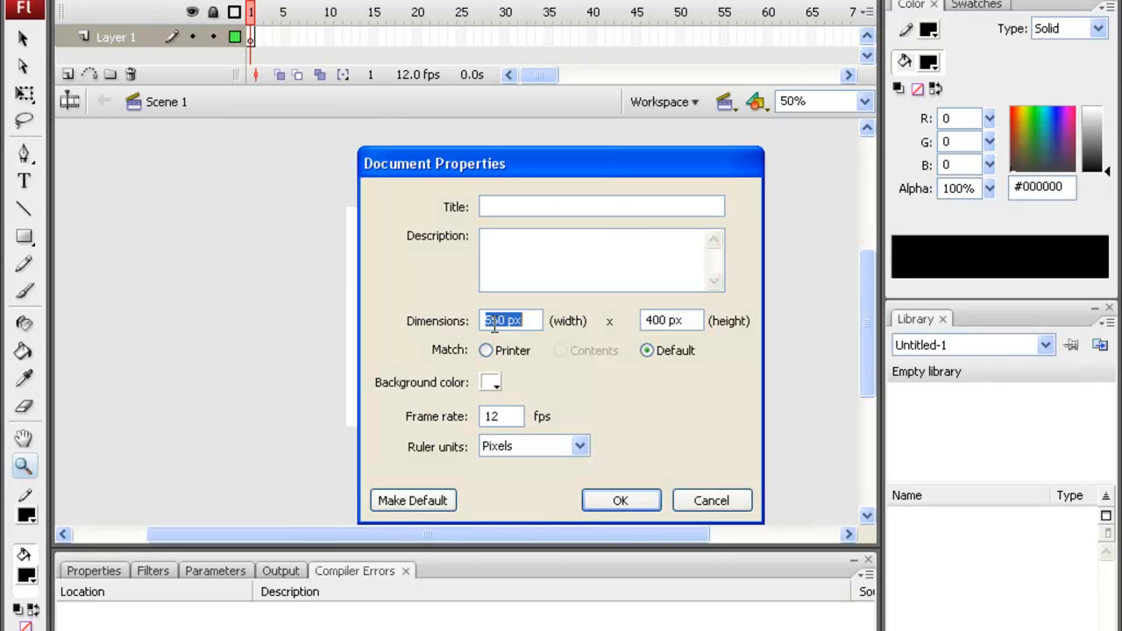
{"action": "left_click", "coordinate": [677, 319]}
{"action": "left_click", "coordinate": [690, 502]}
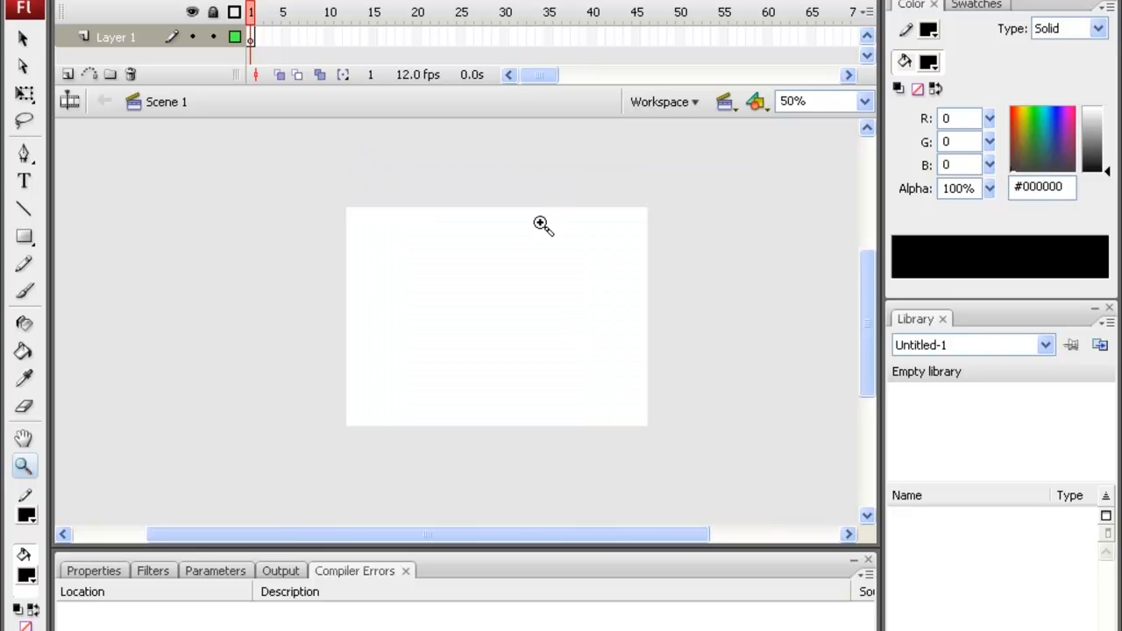
Step: Set the document's background color to black in the document properties
{"action": "left_click", "coordinate": [175, 0]}
{"action": "left_click", "coordinate": [188, 0]}
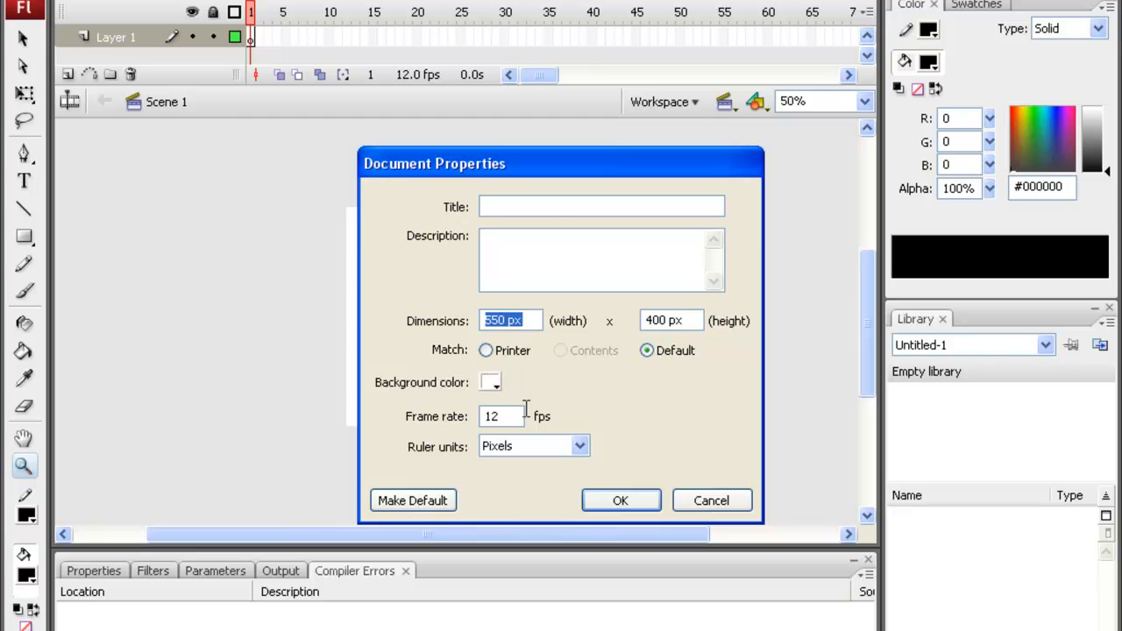
{"action": "left_click", "coordinate": [491, 383]}
{"action": "left_click", "coordinate": [493, 429]}
{"action": "left_click", "coordinate": [614, 498]}
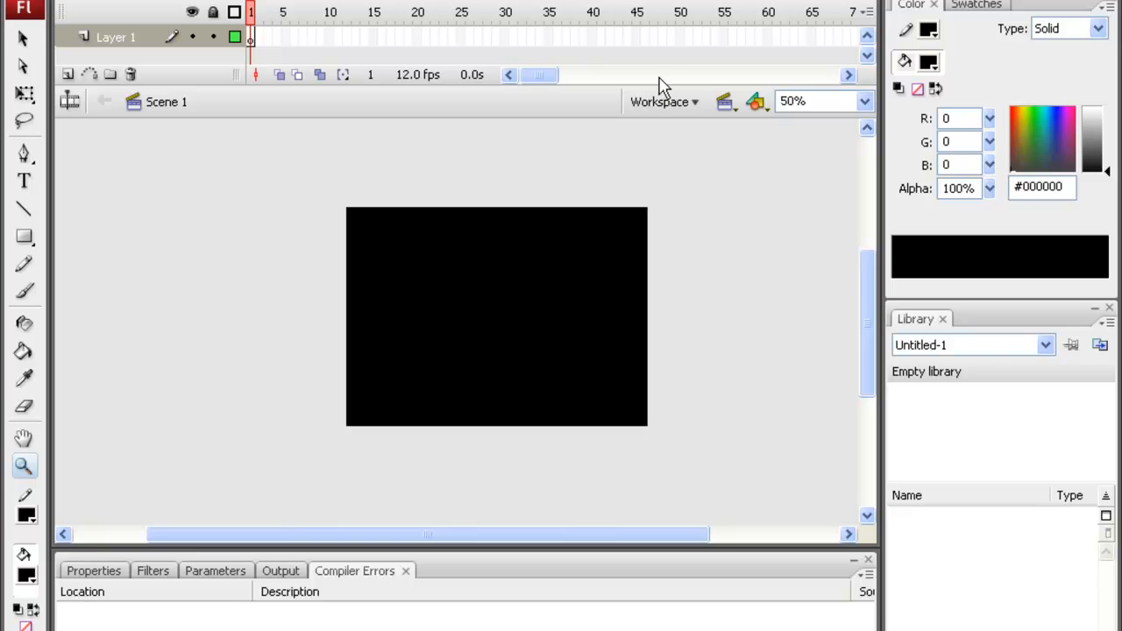
Step: Enlarge the timeline area to fit more layers and rename Layer 1 as Background
{"action": "left_click_drag", "start_coordinate": [609, 88], "coordinate": [606, 150]}
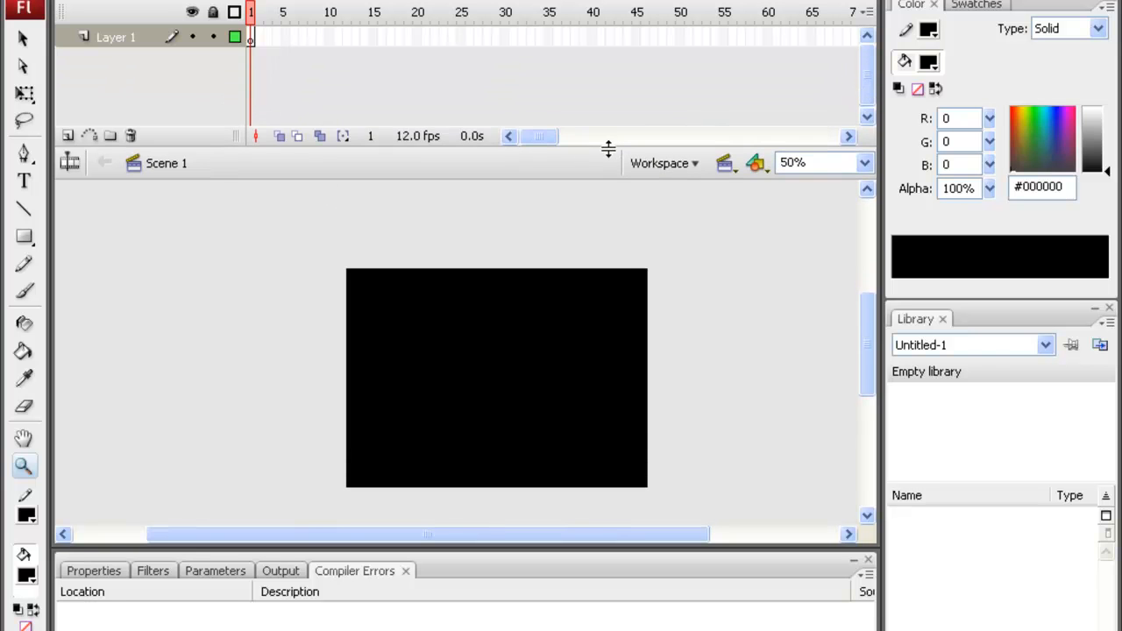
{"action": "left_click", "coordinate": [118, 41]}
{"action": "double_click", "coordinate": [130, 98]}
{"action": "type", "text": "Background"}
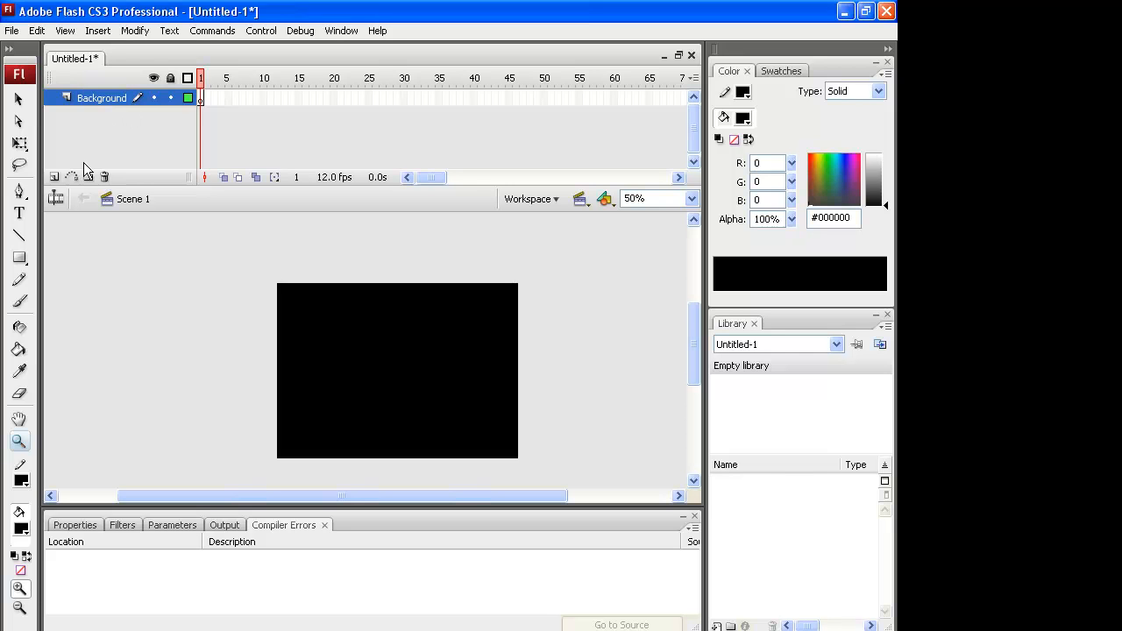
Step: Add two layers above Background, naming the lower one InfoPanel and the upper one Button
{"action": "left_click", "coordinate": [54, 177]}
{"action": "double_click", "coordinate": [105, 98]}
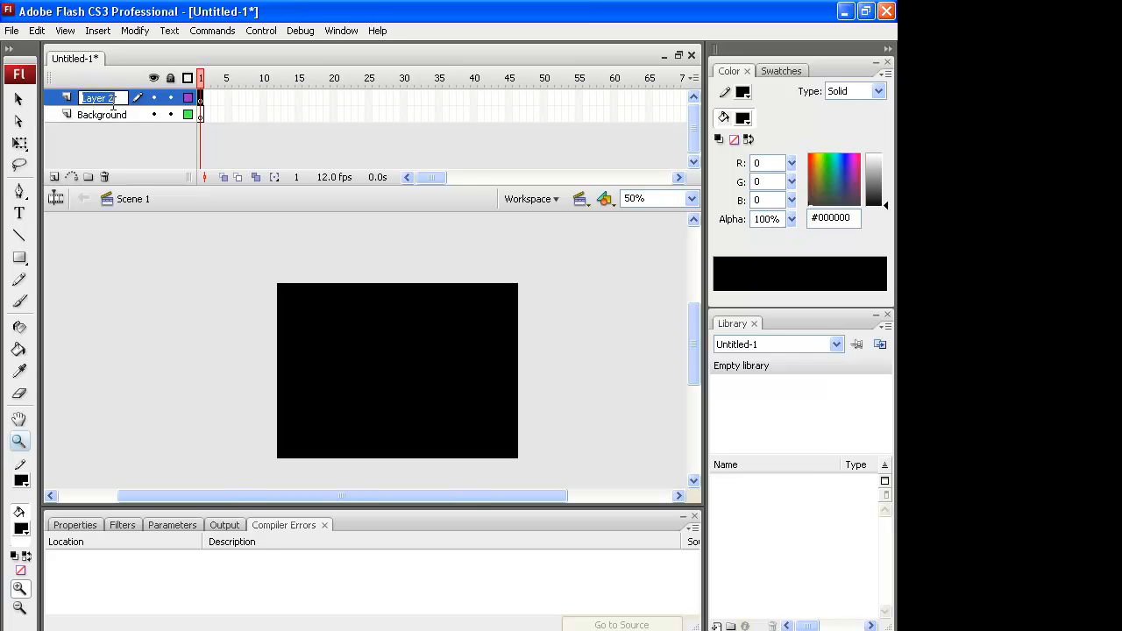
{"action": "type", "text": "C"}
{"action": "left_click", "coordinate": [54, 178]}
{"action": "double_click", "coordinate": [102, 100]}
{"action": "type", "text": "Button"}
{"action": "key", "text": "Return"}
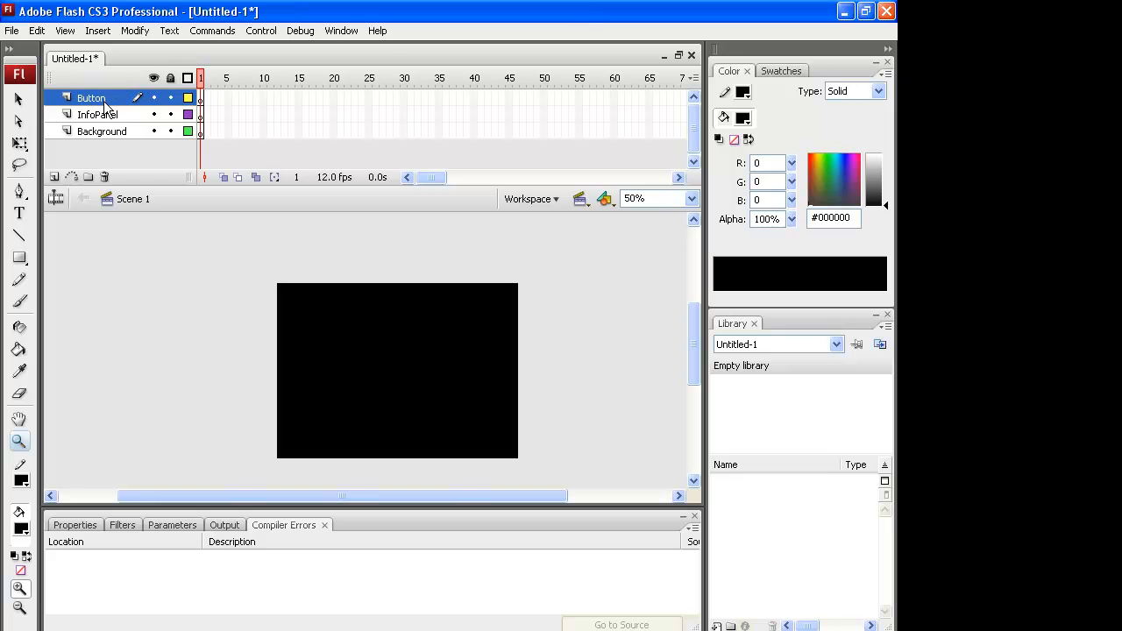
Step: Add another layer above Button and name it Banner
{"action": "left_click", "coordinate": [53, 178]}
{"action": "double_click", "coordinate": [108, 99]}
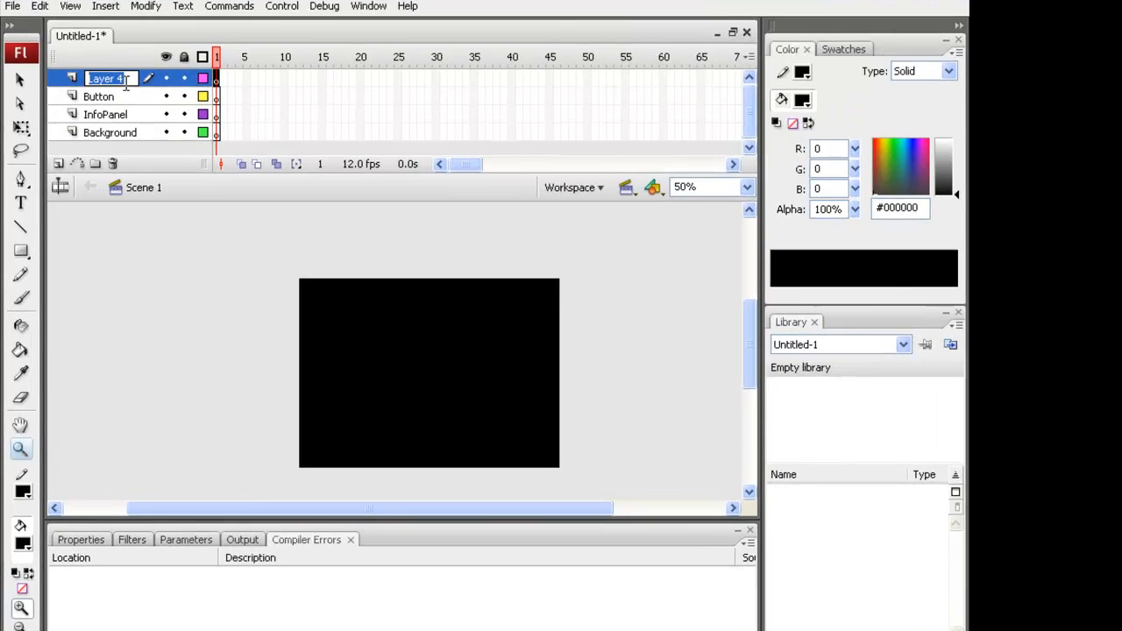
{"action": "type", "text": "B"}
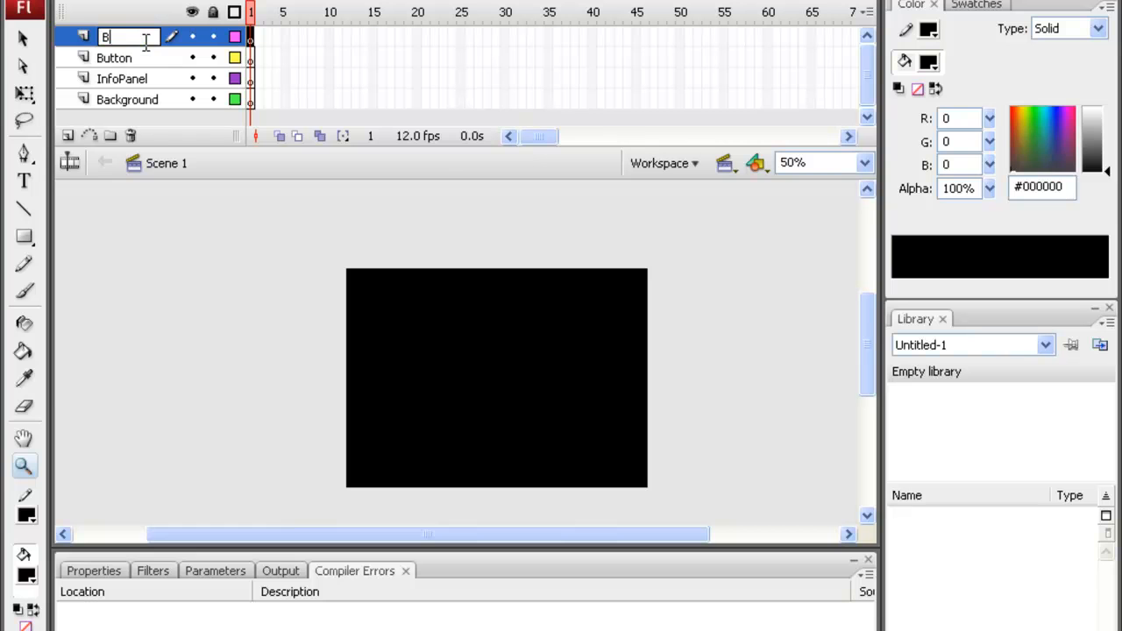
{"action": "type", "text": "anner"}
{"action": "key", "text": "Return"}
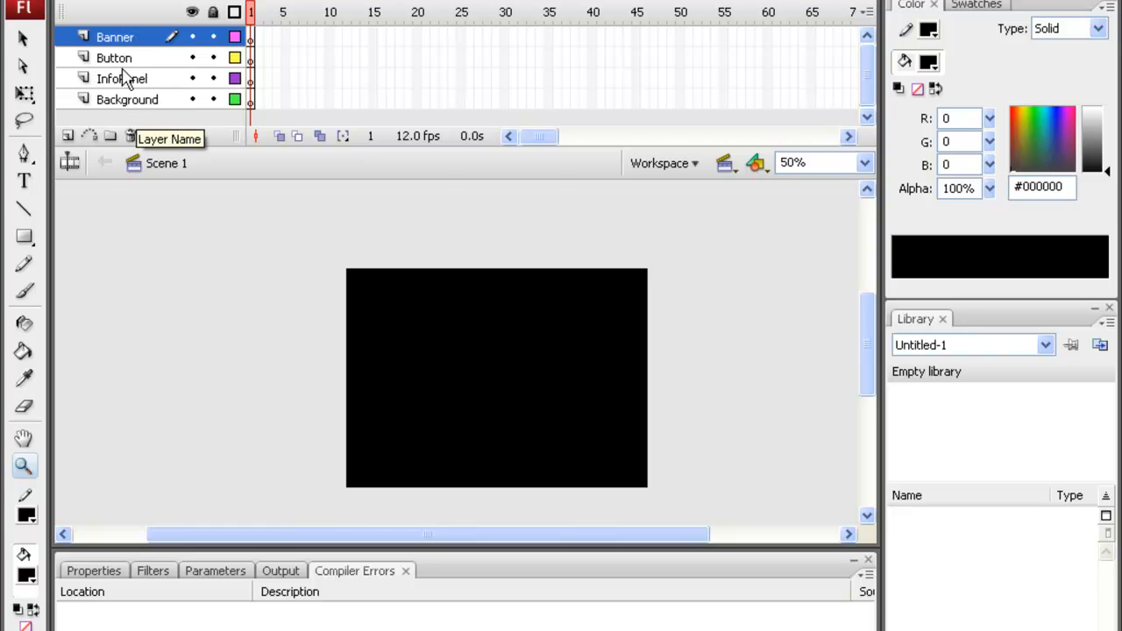
Step: Start an import to the stage on the Background layer and browse to Worksheets > Integrating Photoshop and Flash in the F: drive's CP2117-Creative Digital Media lectures
{"action": "left_click", "coordinate": [142, 104]}
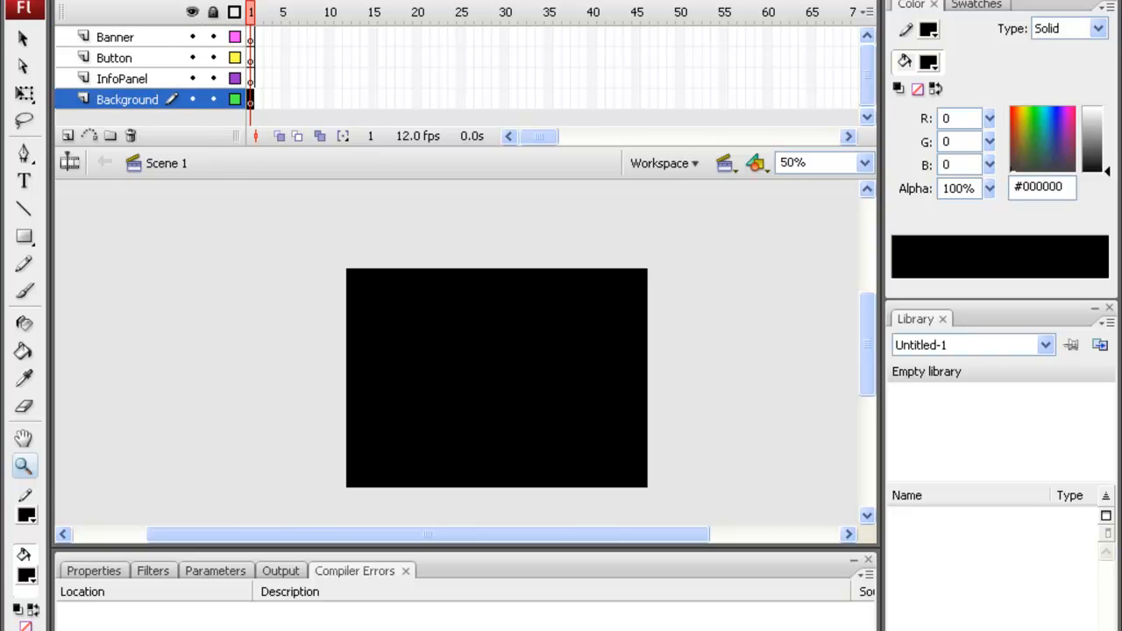
{"action": "left_click", "coordinate": [18, 0]}
{"action": "mouse_move", "coordinate": [155, 255]}
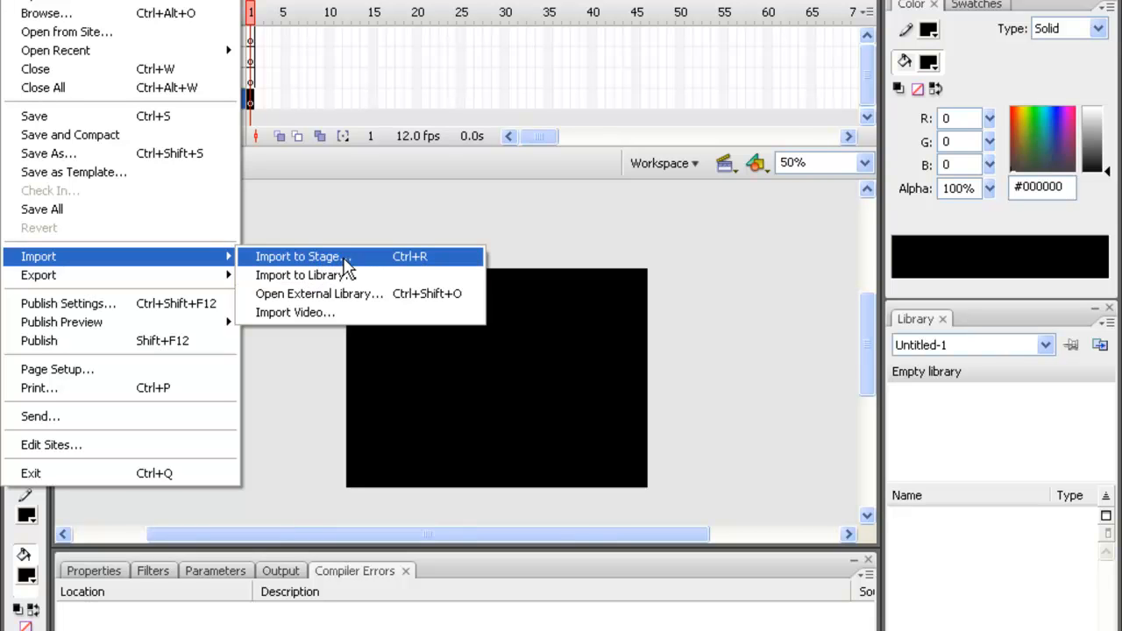
{"action": "left_click", "coordinate": [345, 259]}
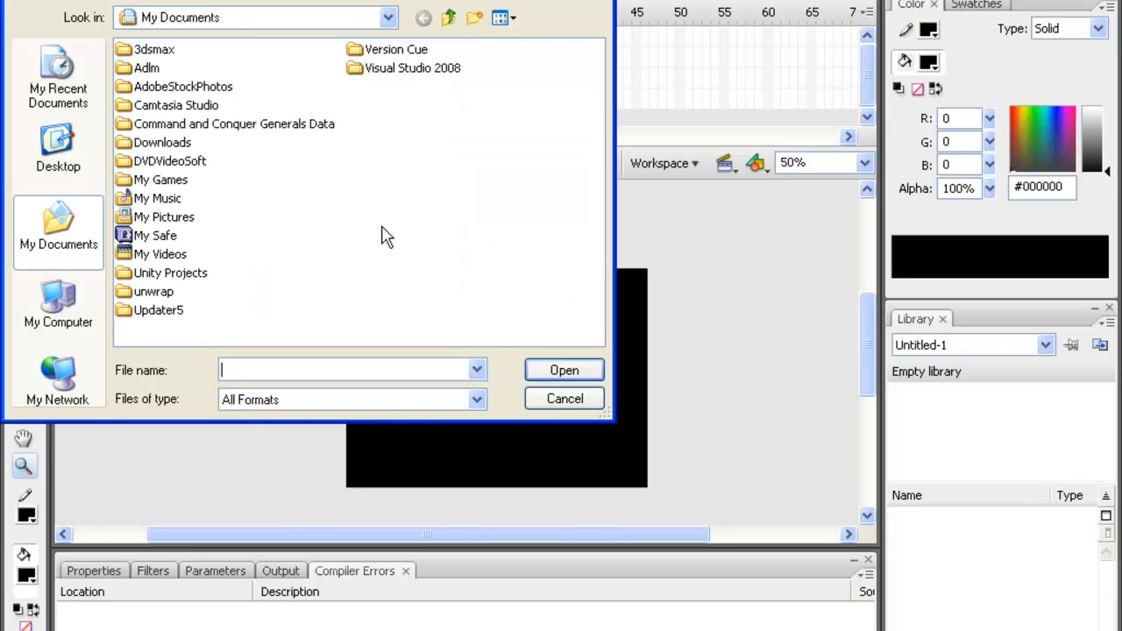
{"action": "left_click", "coordinate": [58, 302]}
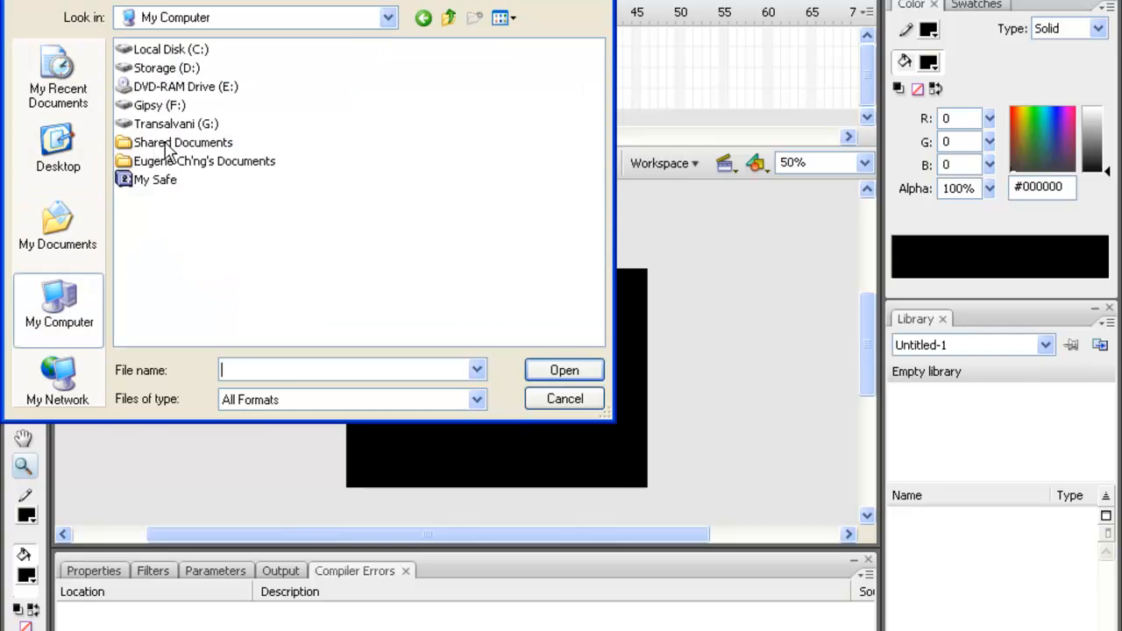
{"action": "double_click", "coordinate": [159, 107]}
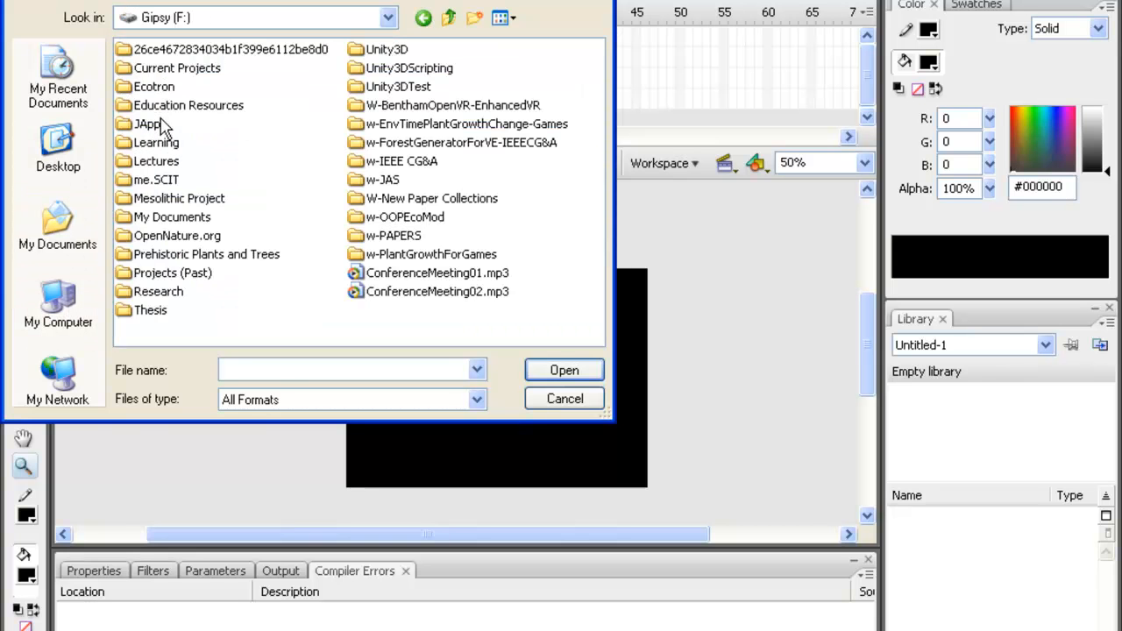
{"action": "double_click", "coordinate": [160, 167]}
{"action": "double_click", "coordinate": [176, 219]}
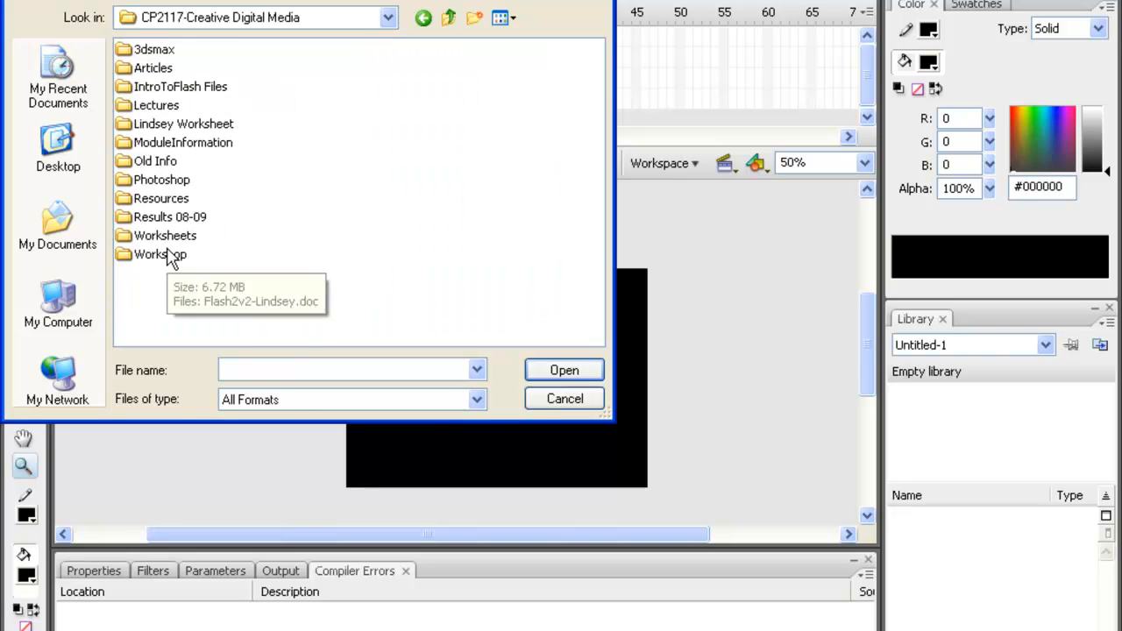
{"action": "left_click", "coordinate": [171, 239]}
{"action": "double_click", "coordinate": [167, 236]}
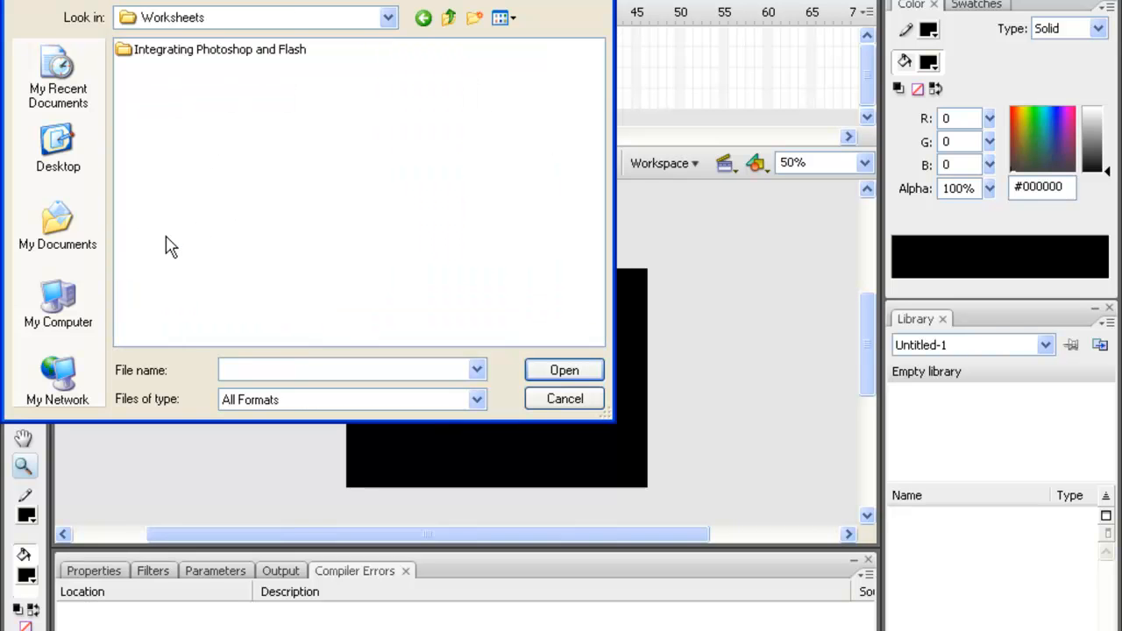
{"action": "double_click", "coordinate": [190, 67]}
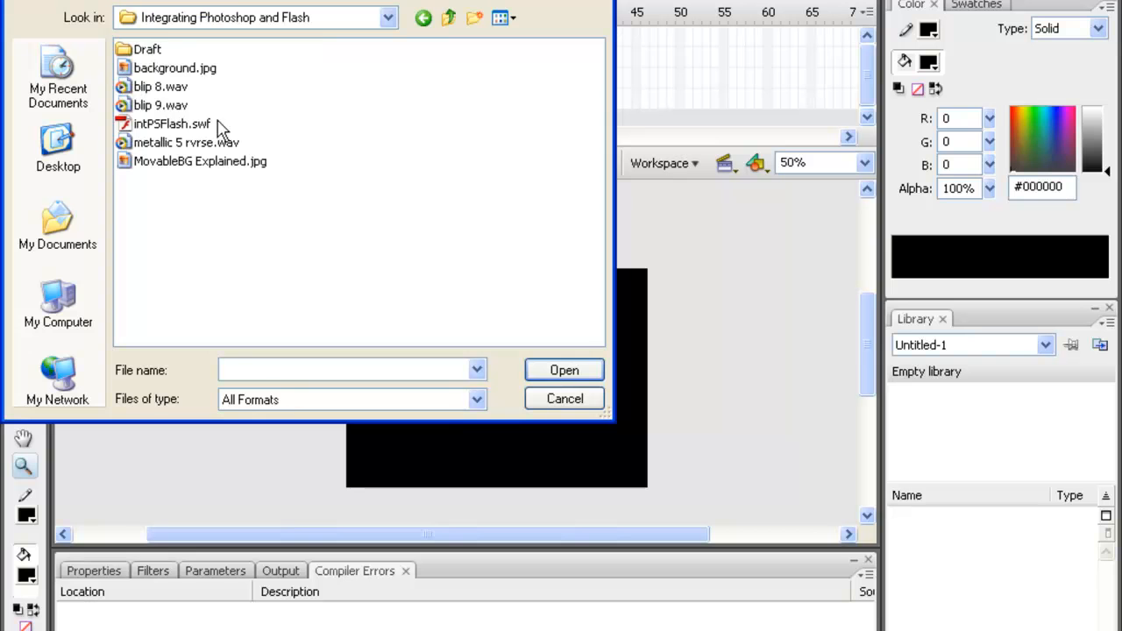
Step: Import background.jpg, blip 8.wav, blip 9.wav and metallic 5 rvrse.wav together
{"action": "left_click", "coordinate": [175, 70]}
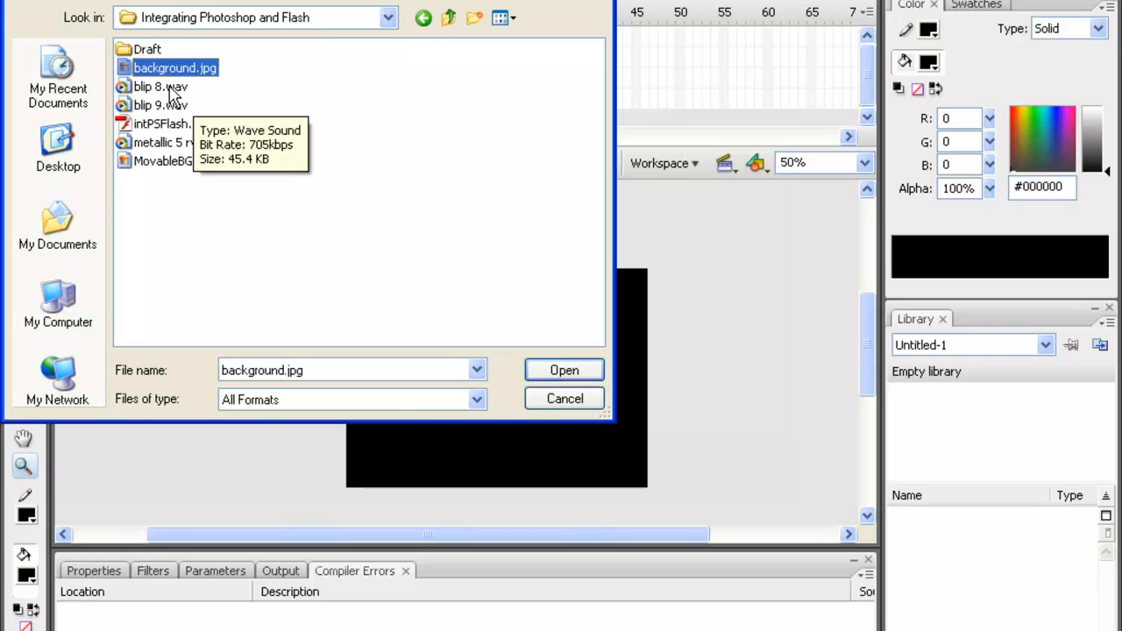
{"action": "left_click", "coordinate": [171, 88], "text": "ctrl"}
{"action": "left_click", "coordinate": [178, 107], "text": "ctrl"}
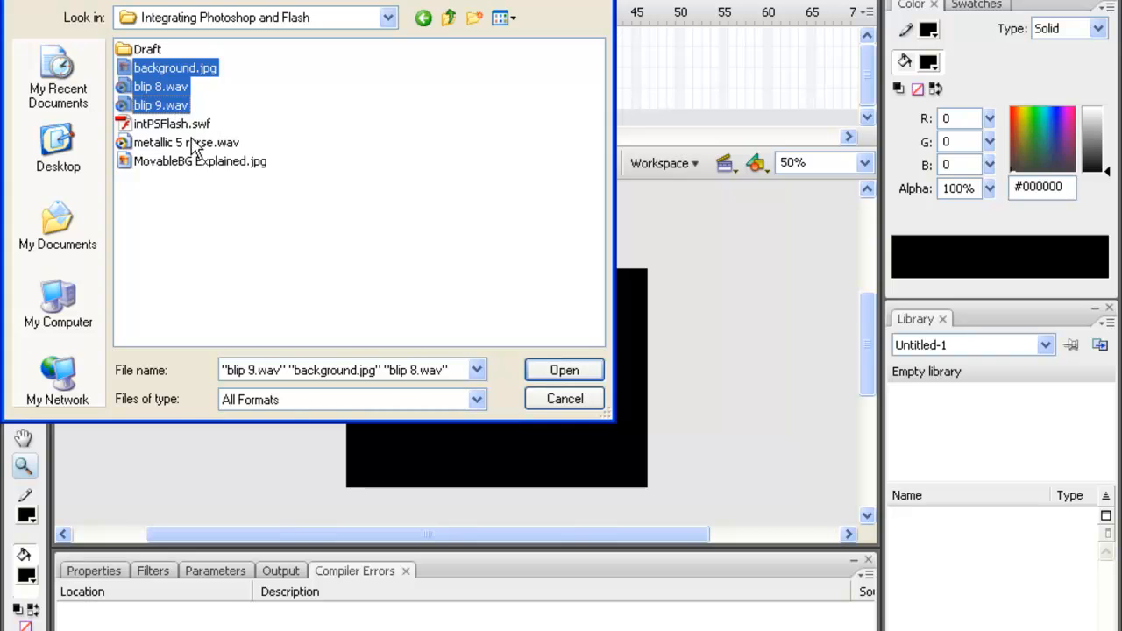
{"action": "left_click", "coordinate": [190, 143], "text": "ctrl"}
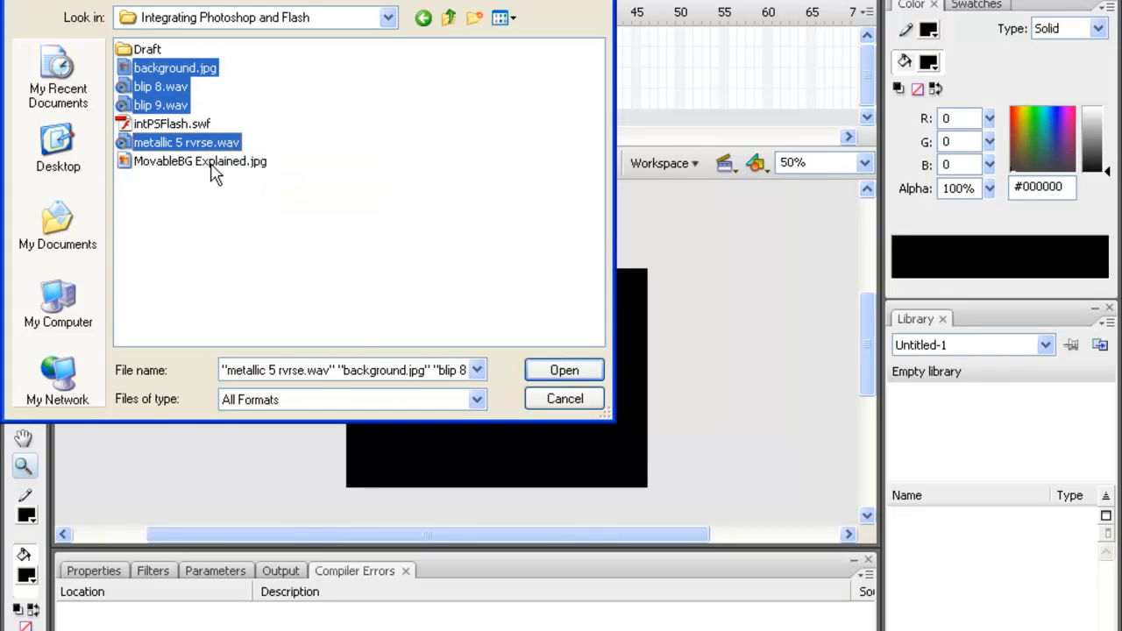
{"action": "left_click", "coordinate": [562, 371]}
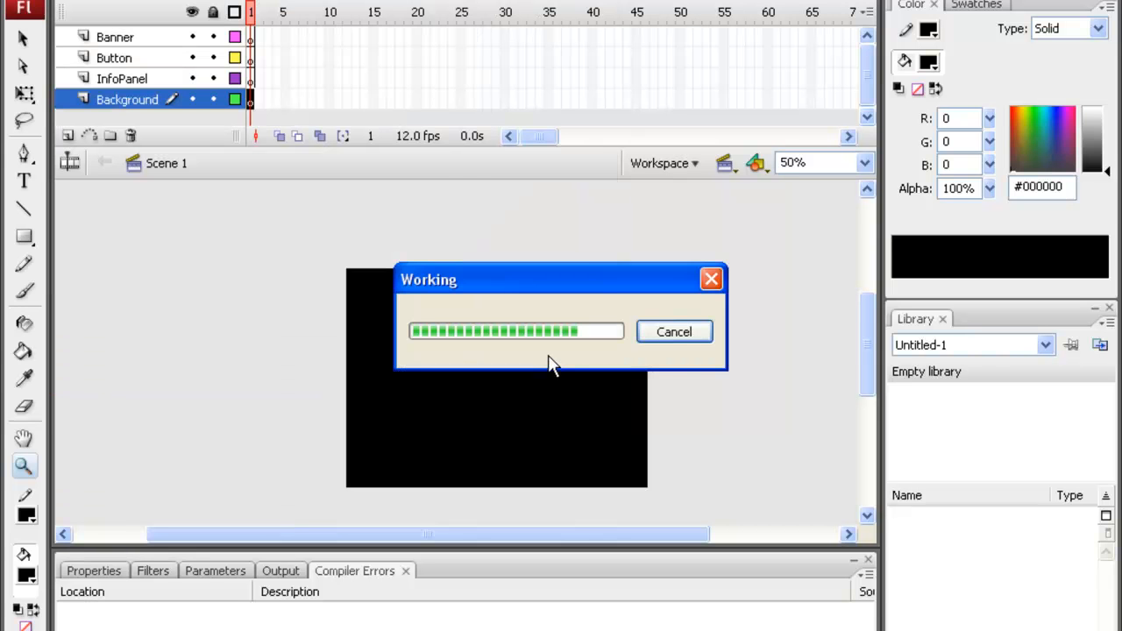
Step: Convert the imported crab picture to a movie clip symbol named background with its registration point in the centre
{"action": "left_click_drag", "start_coordinate": [867, 307], "coordinate": [866, 365]}
{"action": "left_click", "coordinate": [23, 37]}
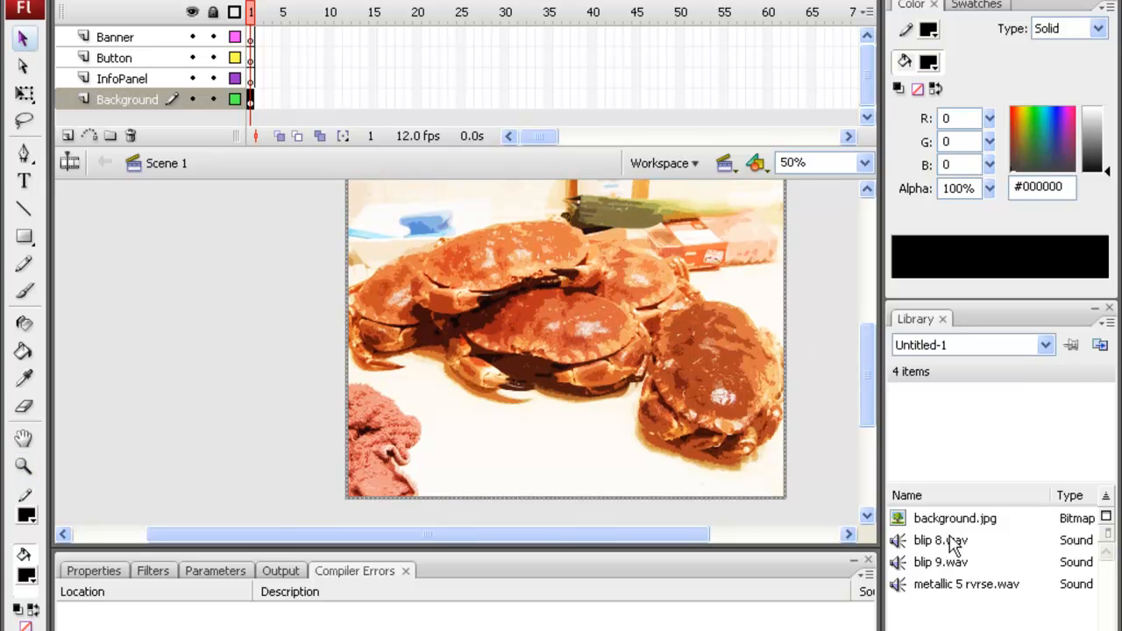
{"action": "left_click_drag", "start_coordinate": [864, 376], "coordinate": [865, 379]}
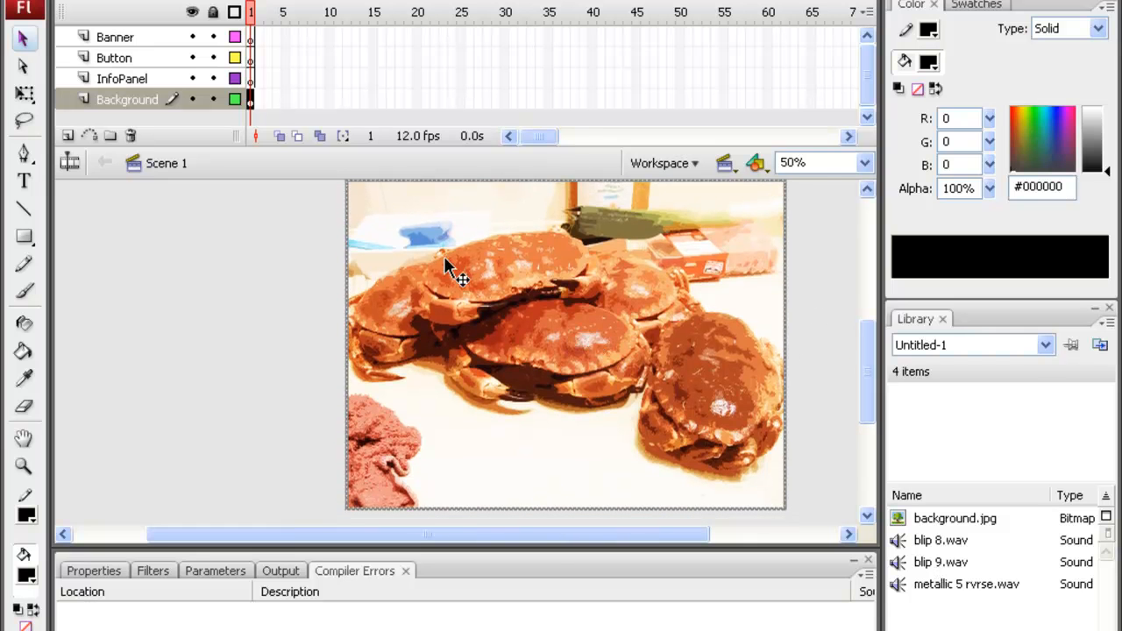
{"action": "left_click", "coordinate": [166, 0]}
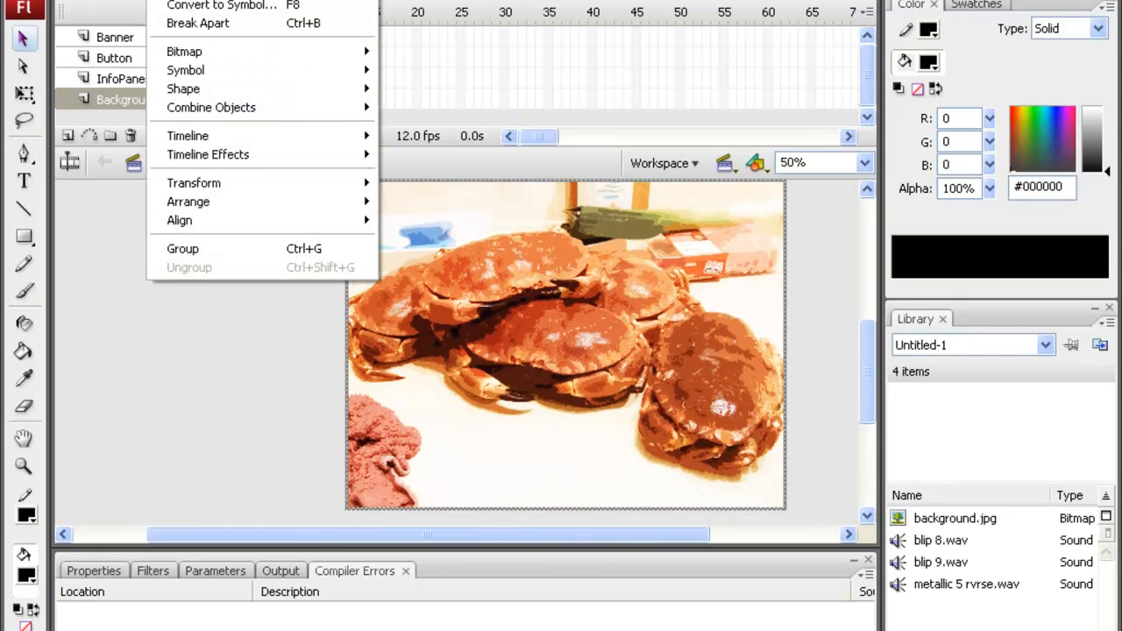
{"action": "left_click", "coordinate": [210, 5]}
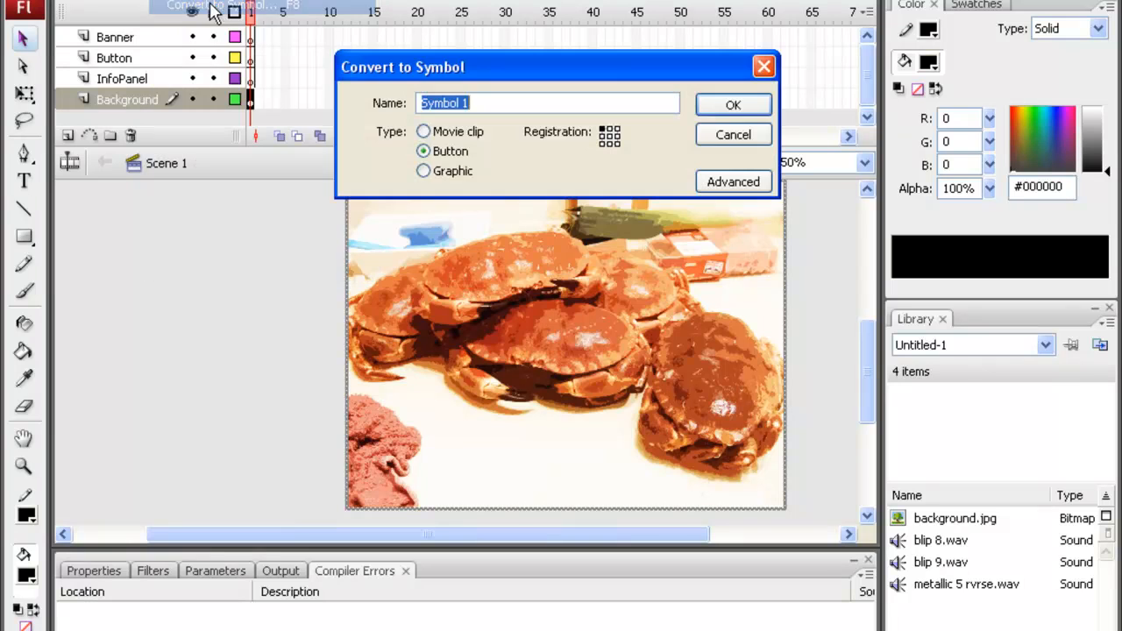
{"action": "left_click", "coordinate": [445, 133]}
{"action": "left_click_drag", "start_coordinate": [487, 104], "coordinate": [420, 102]}
{"action": "type", "text": "background"}
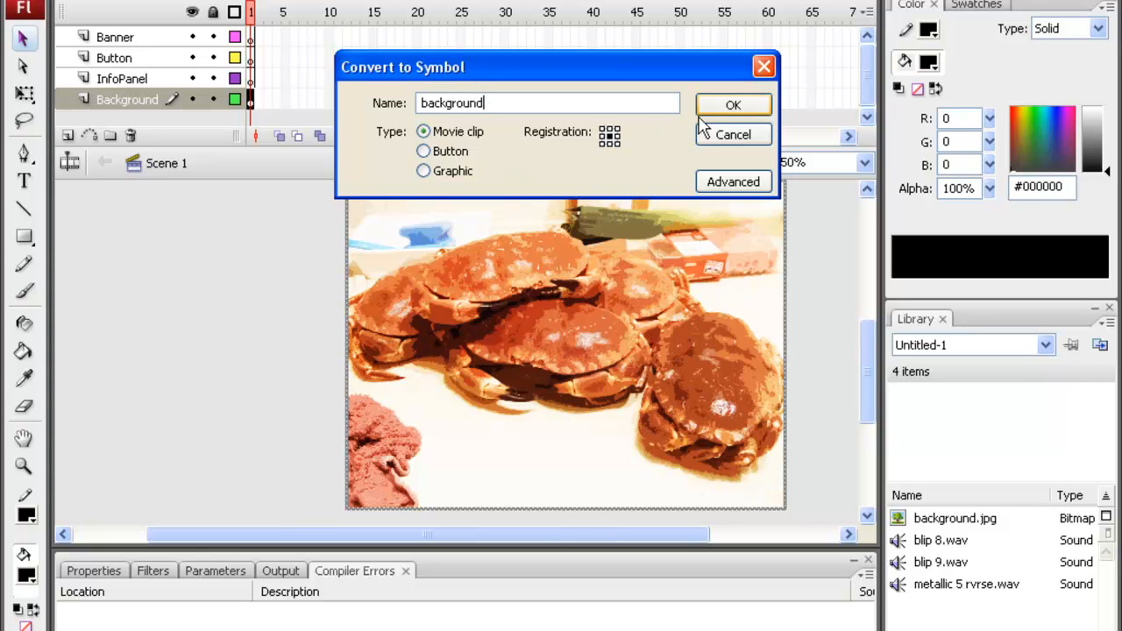
{"action": "left_click", "coordinate": [727, 113]}
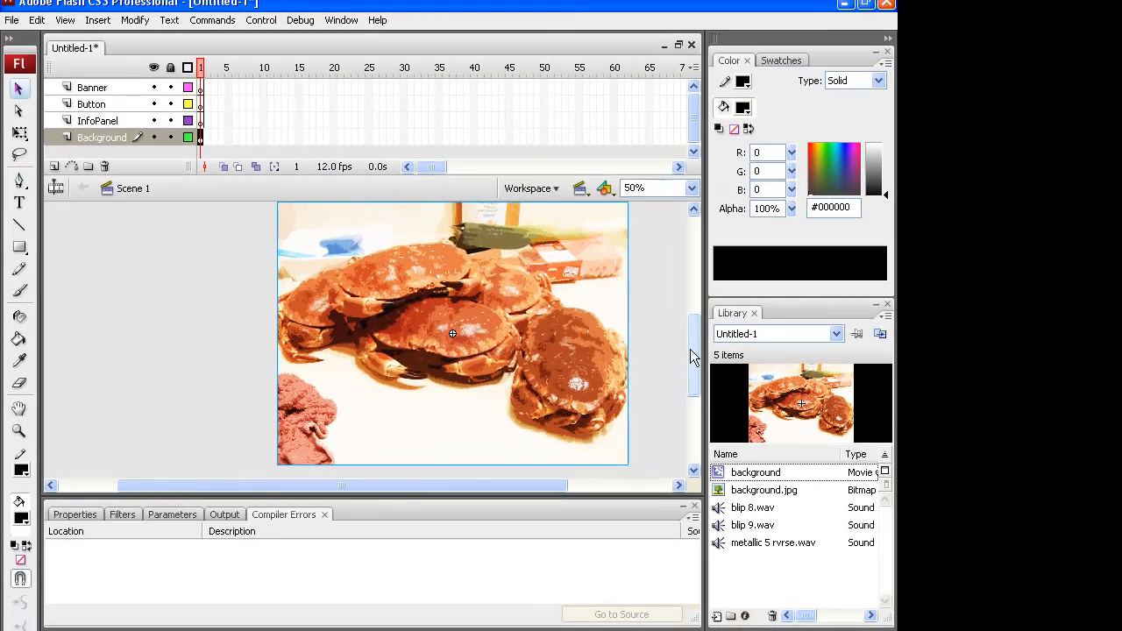
Step: Hide the Background layer, show the rulers and place guides along all four edges of the stage
{"action": "left_click_drag", "start_coordinate": [758, 357], "coordinate": [758, 355]}
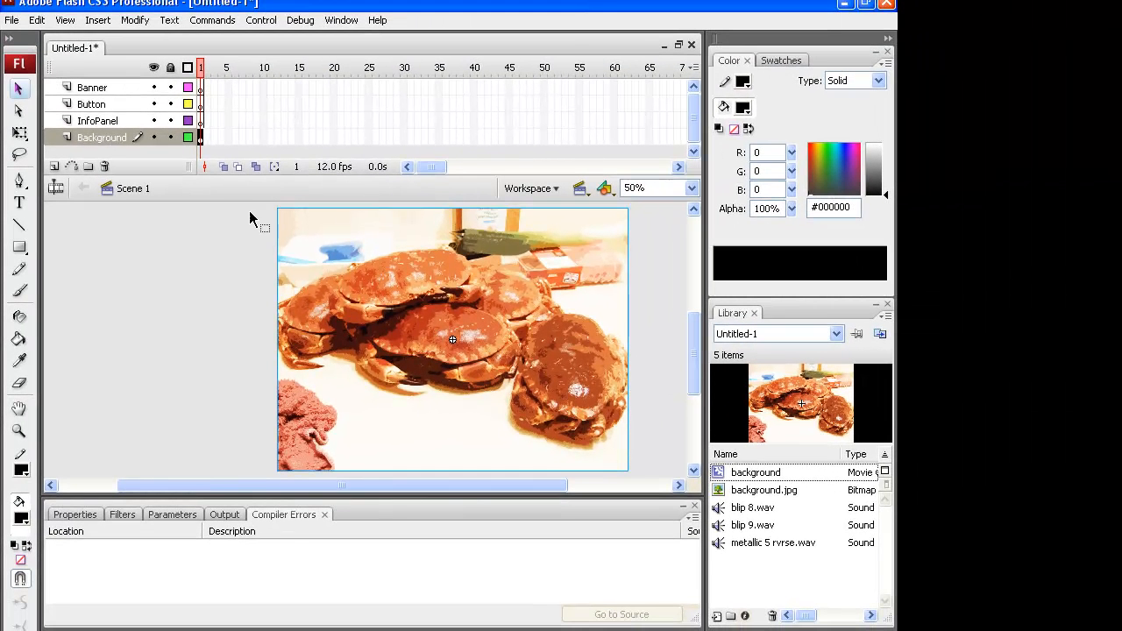
{"action": "left_click", "coordinate": [154, 138]}
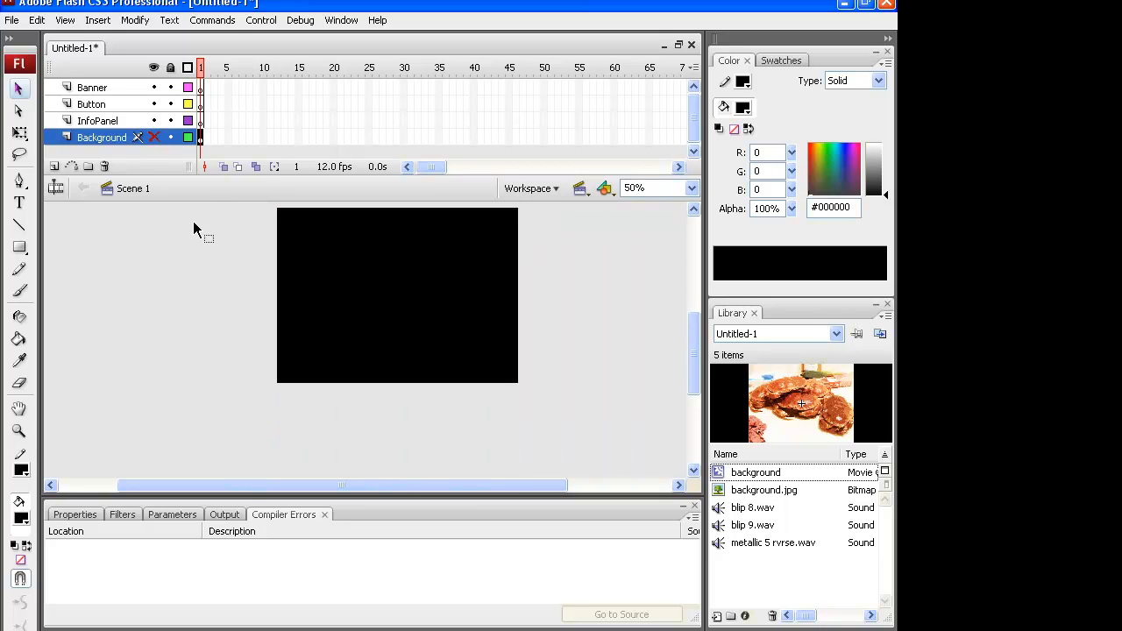
{"action": "left_click", "coordinate": [65, 19]}
{"action": "left_click", "coordinate": [104, 152]}
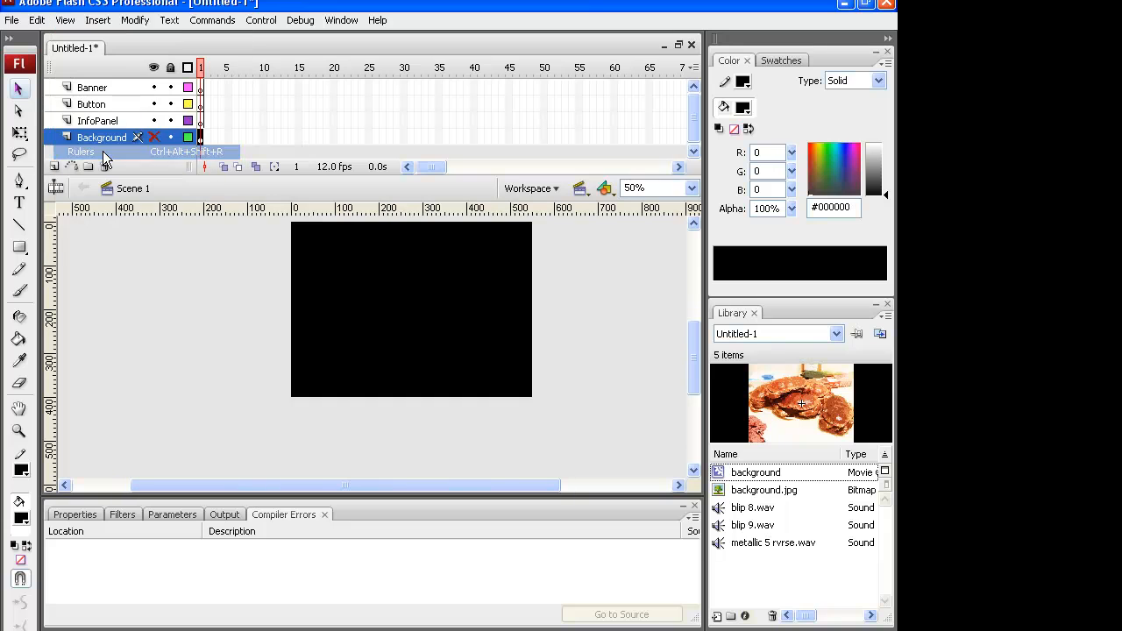
{"action": "left_click_drag", "start_coordinate": [54, 242], "coordinate": [279, 255]}
{"action": "left_click_drag", "start_coordinate": [327, 217], "coordinate": [330, 227]}
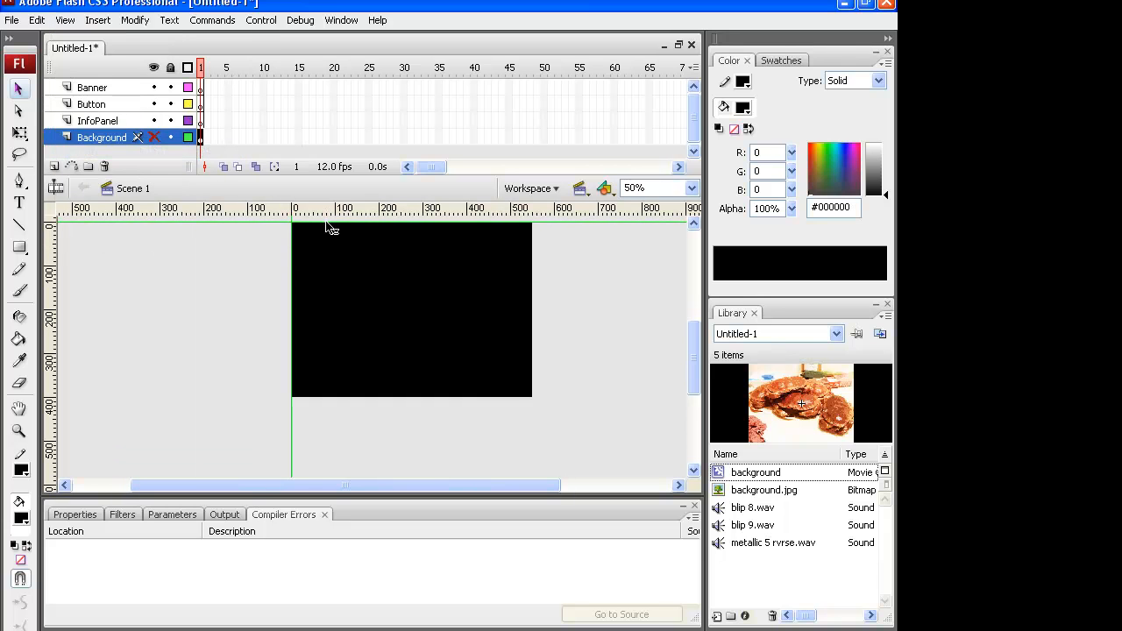
{"action": "left_click_drag", "start_coordinate": [58, 289], "coordinate": [531, 303]}
{"action": "left_click_drag", "start_coordinate": [487, 213], "coordinate": [489, 397]}
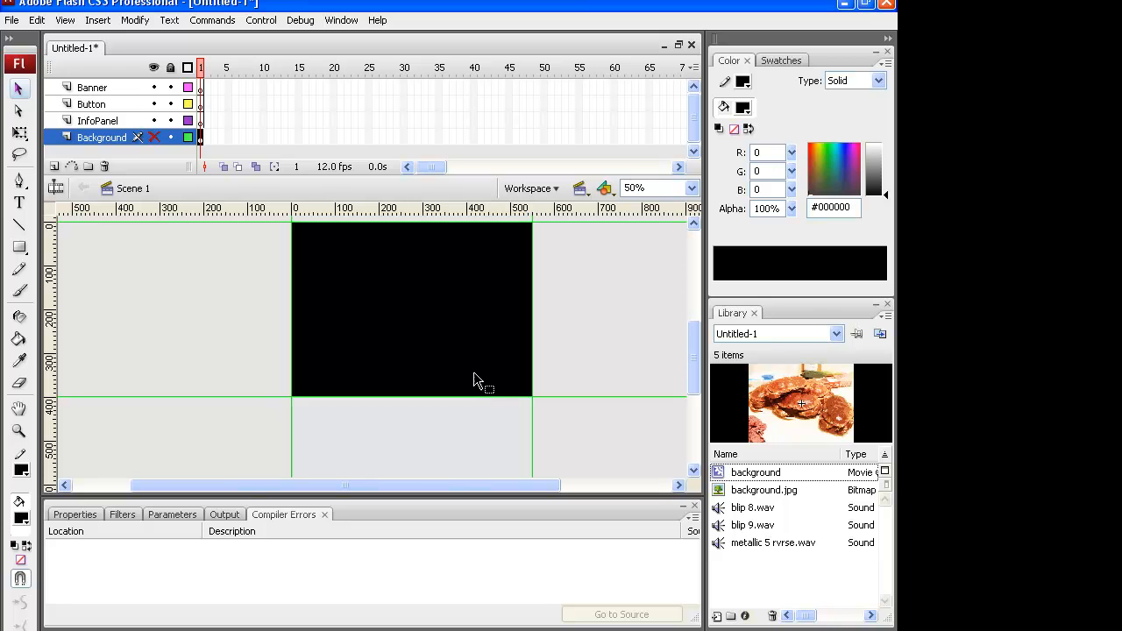
Step: Show the Background layer again and move the crab picture to roughly centre it over the stage, at about X 268, Y 196
{"action": "left_click", "coordinate": [152, 140]}
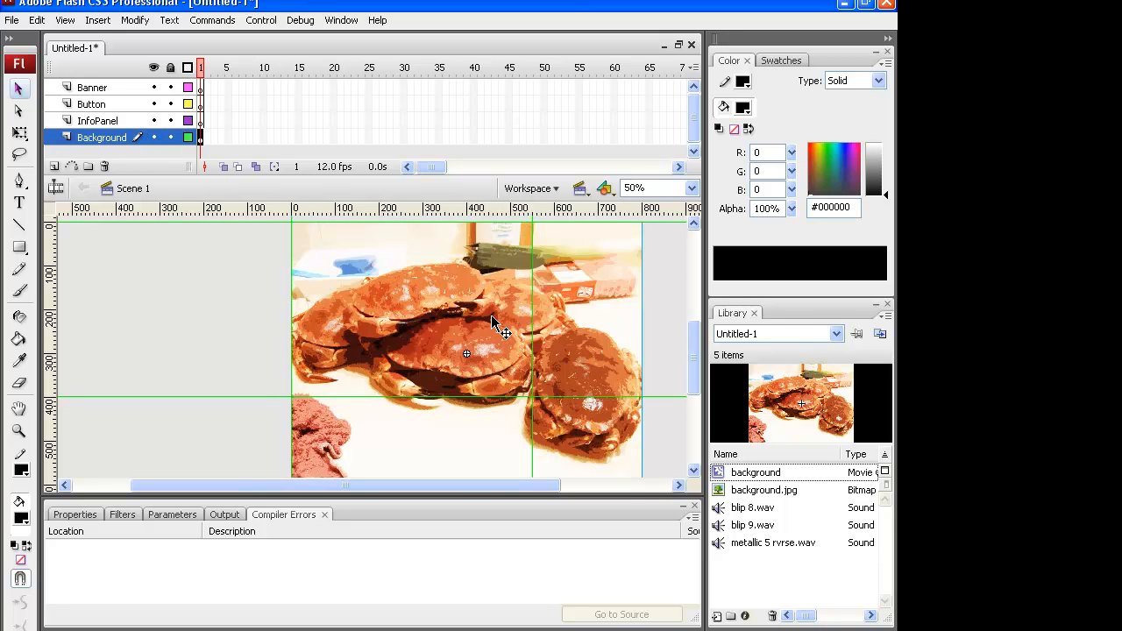
{"action": "scroll", "coordinate": [682, 370], "scroll_direction": "up", "scroll_amount": 1}
{"action": "left_click_drag", "start_coordinate": [462, 360], "coordinate": [409, 320]}
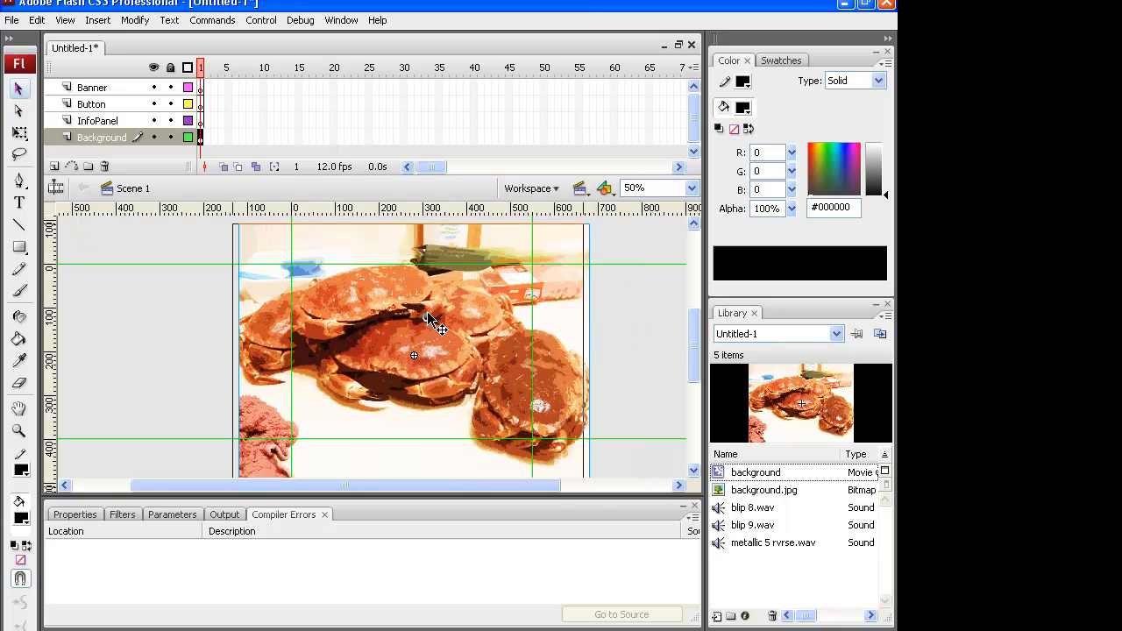
{"action": "key", "text": "shift+Left"}
{"action": "key", "text": "shift+Up"}
{"action": "key", "text": "Right"}
{"action": "key", "text": "Right"}
Step: Check the background clip's X and Y position in its properties and deselect the clip
{"action": "left_click", "coordinate": [89, 514]}
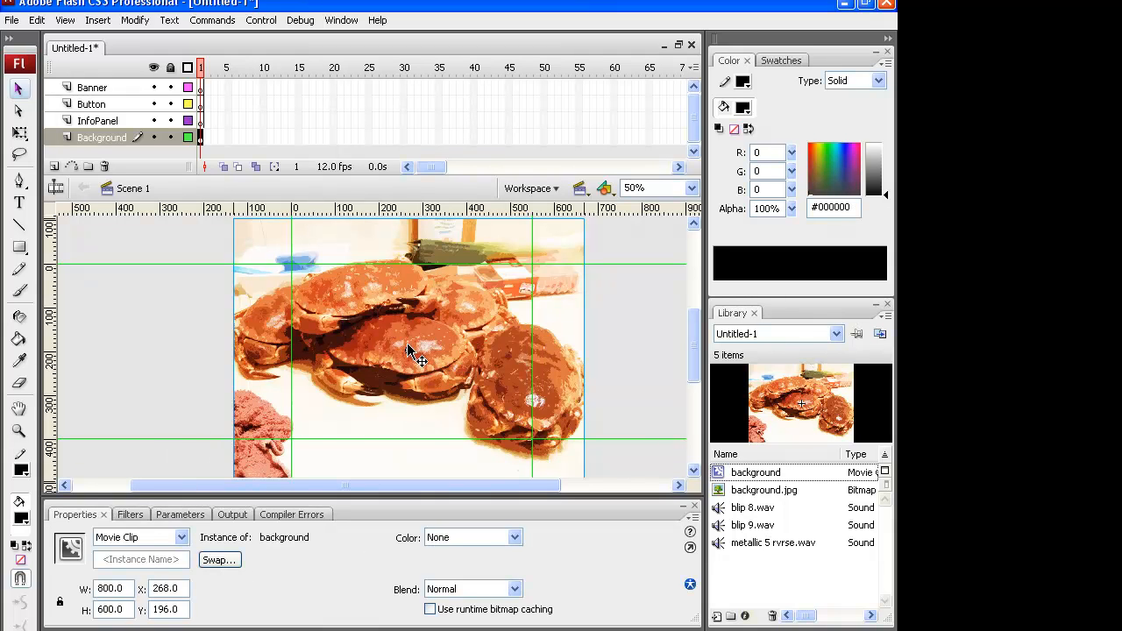
{"action": "double_click", "coordinate": [161, 609]}
{"action": "left_click", "coordinate": [184, 401]}
{"action": "left_click", "coordinate": [579, 331]}
{"action": "left_click", "coordinate": [196, 291]}
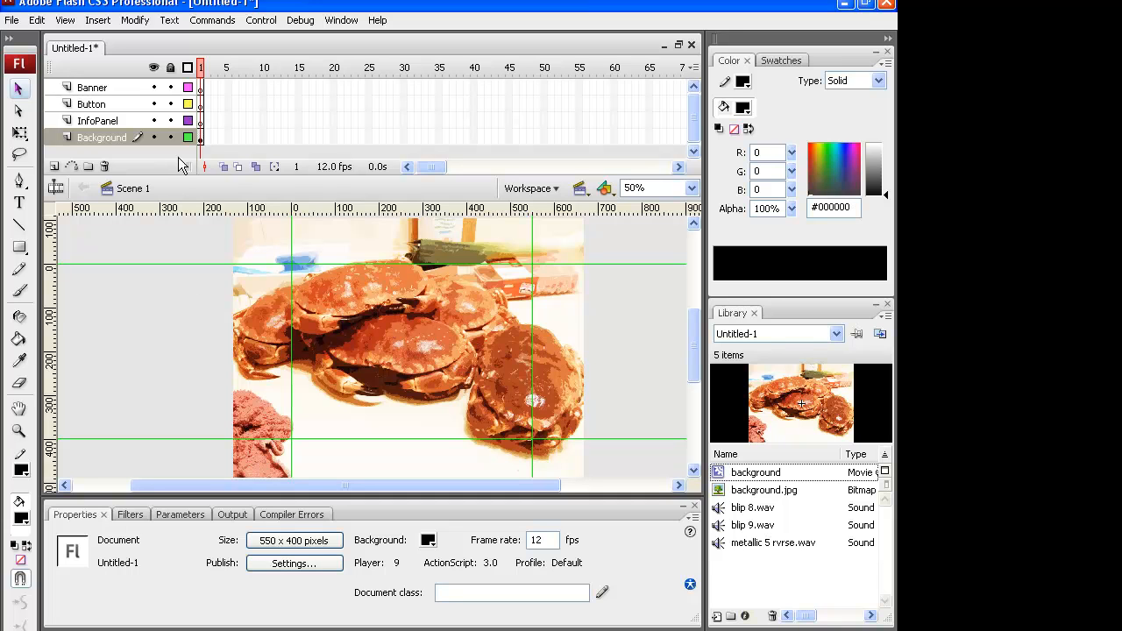
Step: Select the Button layer, start saving the document under a new name and browse to the Worksheets > Integrating Photoshop and Flash folder
{"action": "left_click", "coordinate": [127, 104]}
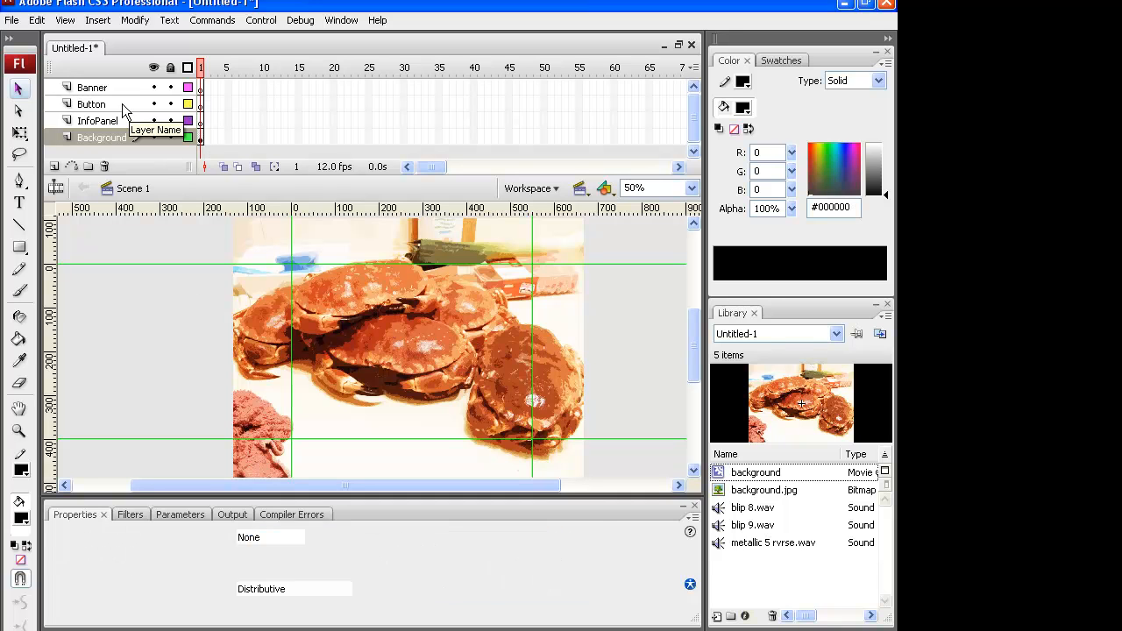
{"action": "left_click", "coordinate": [13, 19]}
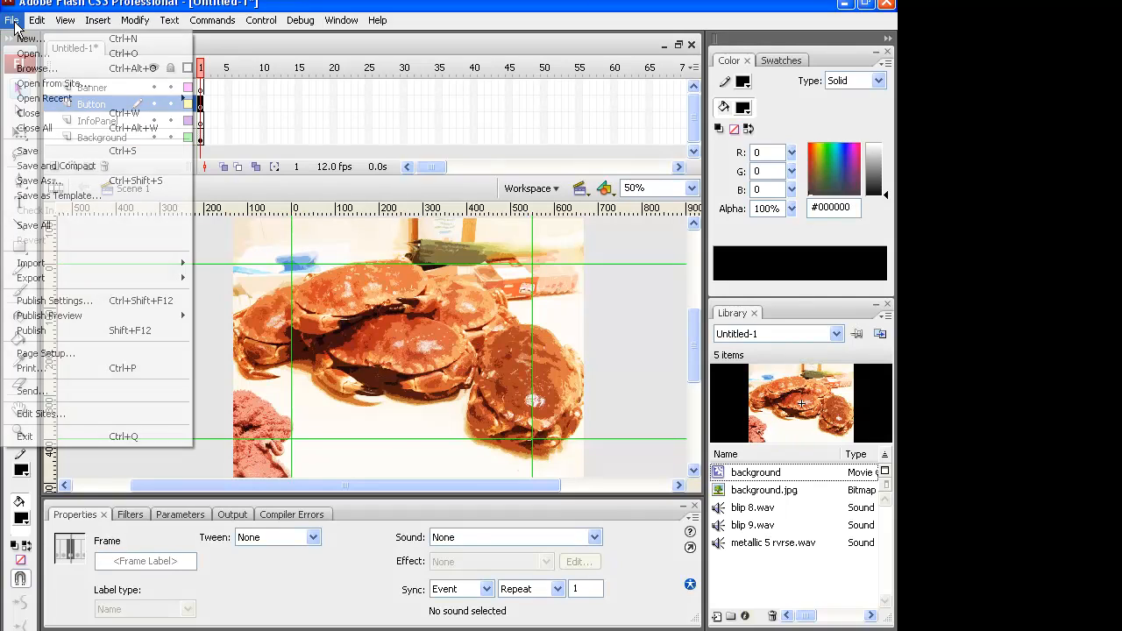
{"action": "left_click", "coordinate": [76, 181]}
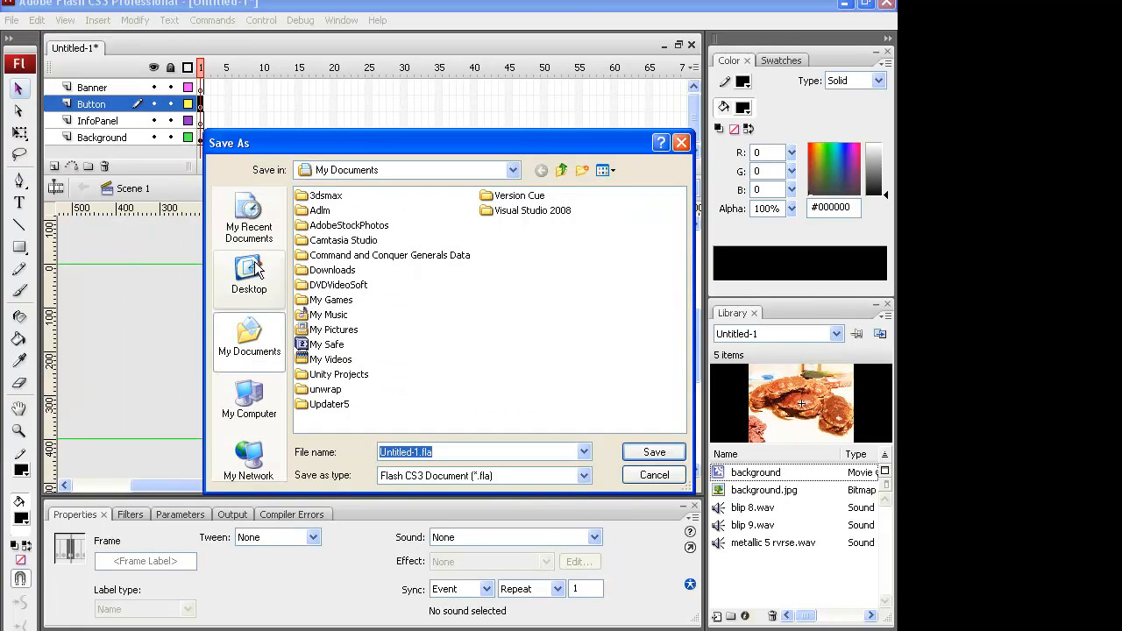
{"action": "left_click", "coordinate": [249, 401]}
{"action": "double_click", "coordinate": [329, 240]}
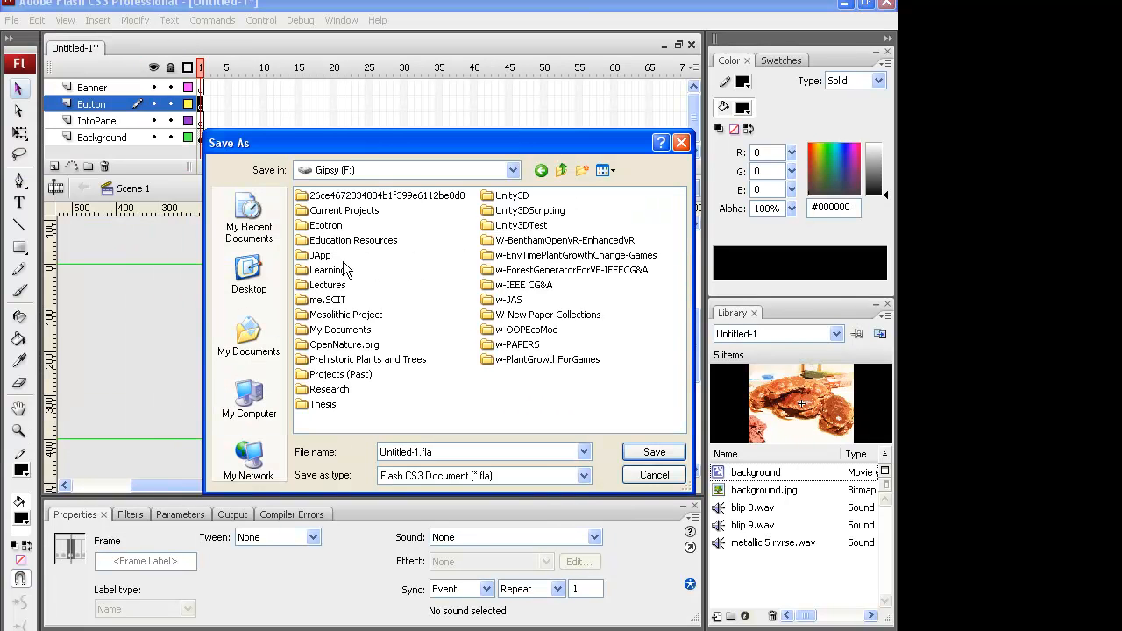
{"action": "double_click", "coordinate": [327, 285]}
{"action": "double_click", "coordinate": [339, 329]}
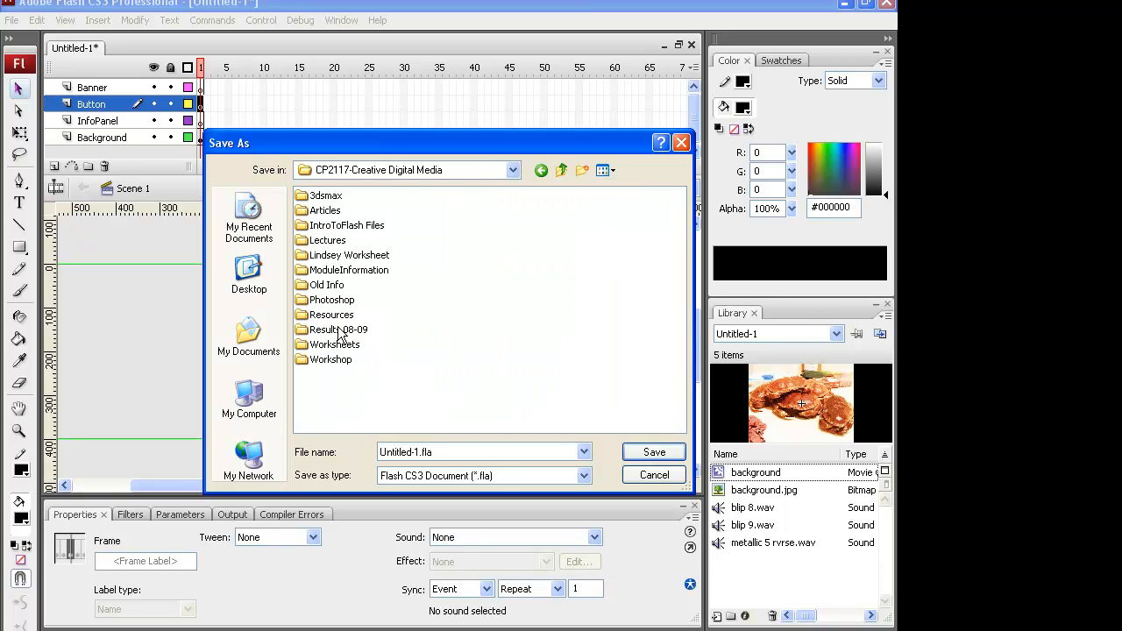
{"action": "left_click", "coordinate": [347, 345]}
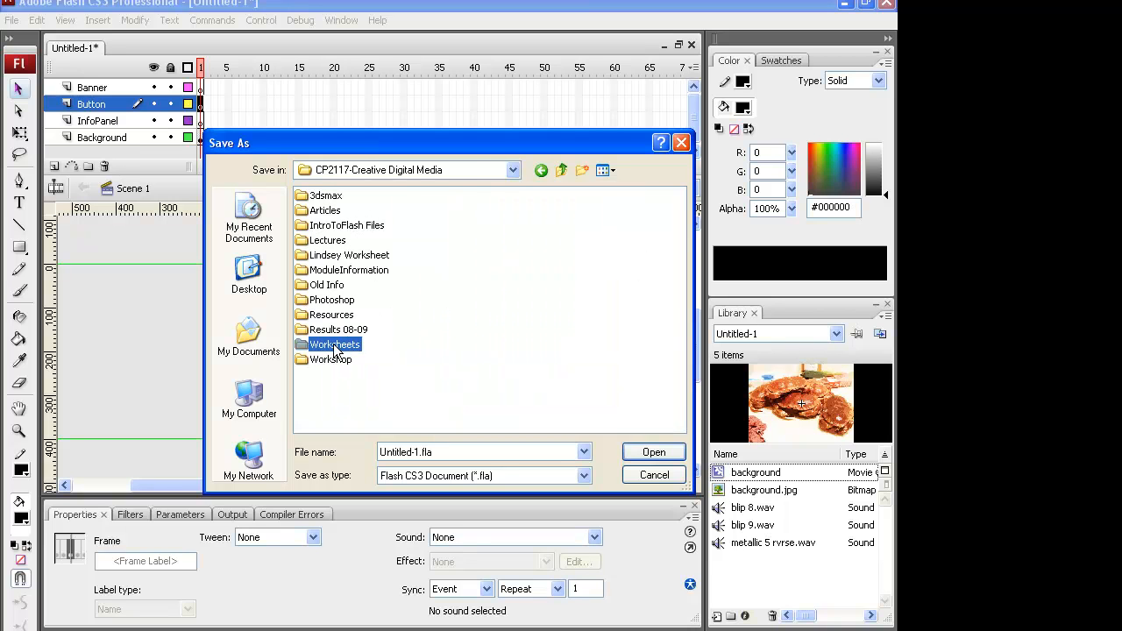
{"action": "double_click", "coordinate": [334, 347]}
{"action": "double_click", "coordinate": [338, 195]}
Step: Save the document as IntPSFlash.fla in the Integrating Photoshop and Flash folder
{"action": "double_click", "coordinate": [420, 452]}
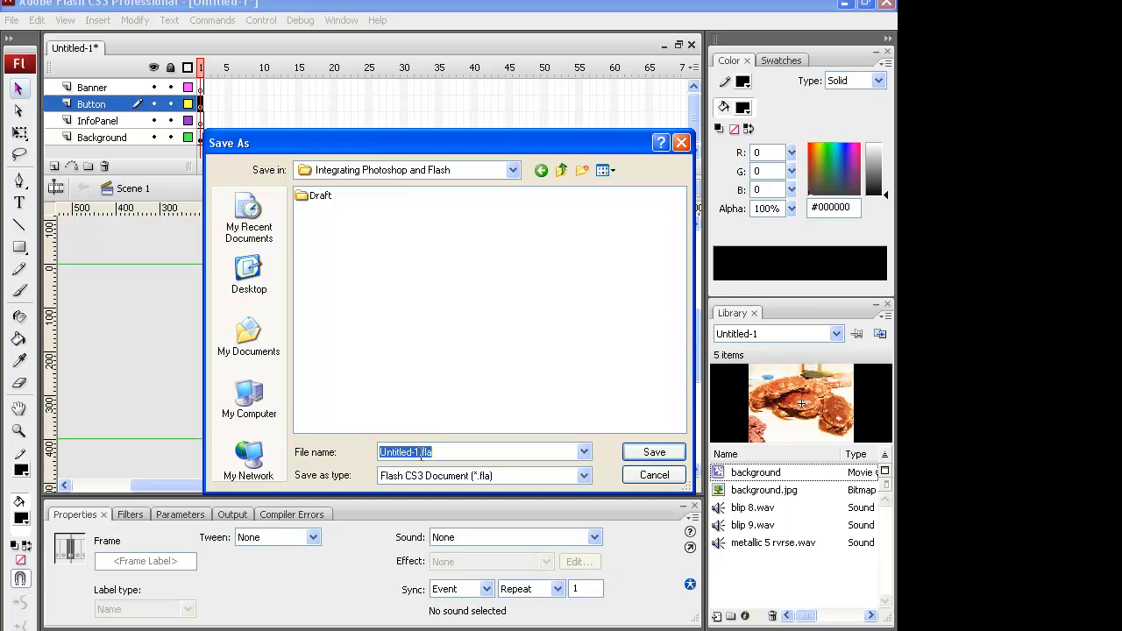
{"action": "type", "text": "In"}
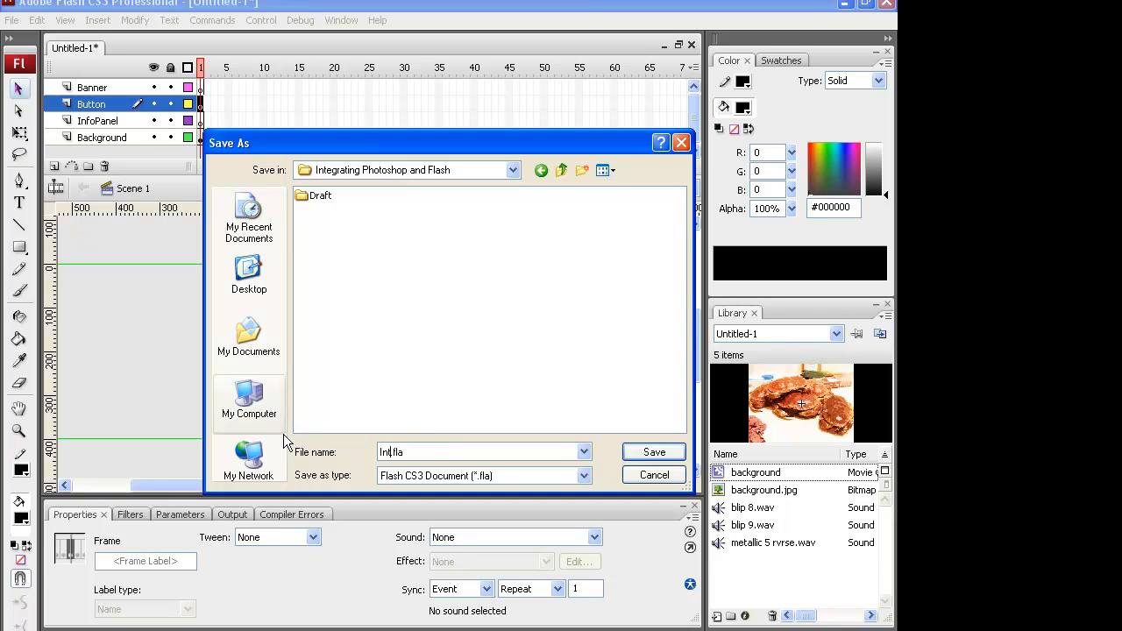
{"action": "type", "text": "tPSFlash"}
{"action": "key", "text": "Return"}
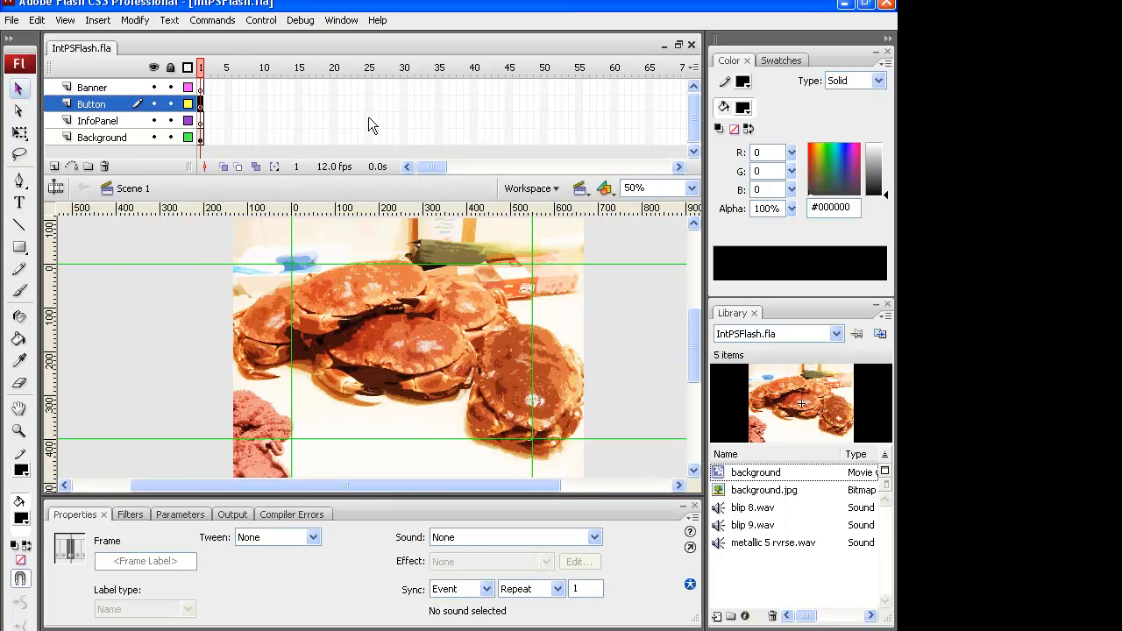
Step: Switch to Photoshop and start a new image document
{"action": "key", "text": "alt+Tab"}
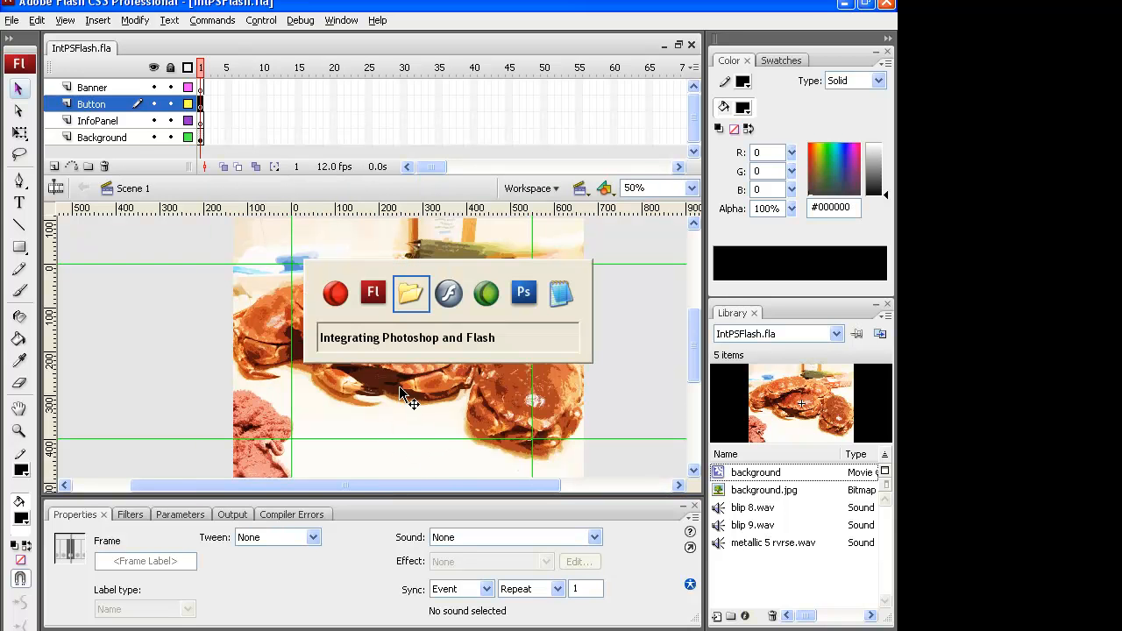
{"action": "key", "text": "Tab"}
{"action": "key", "text": "Tab"}
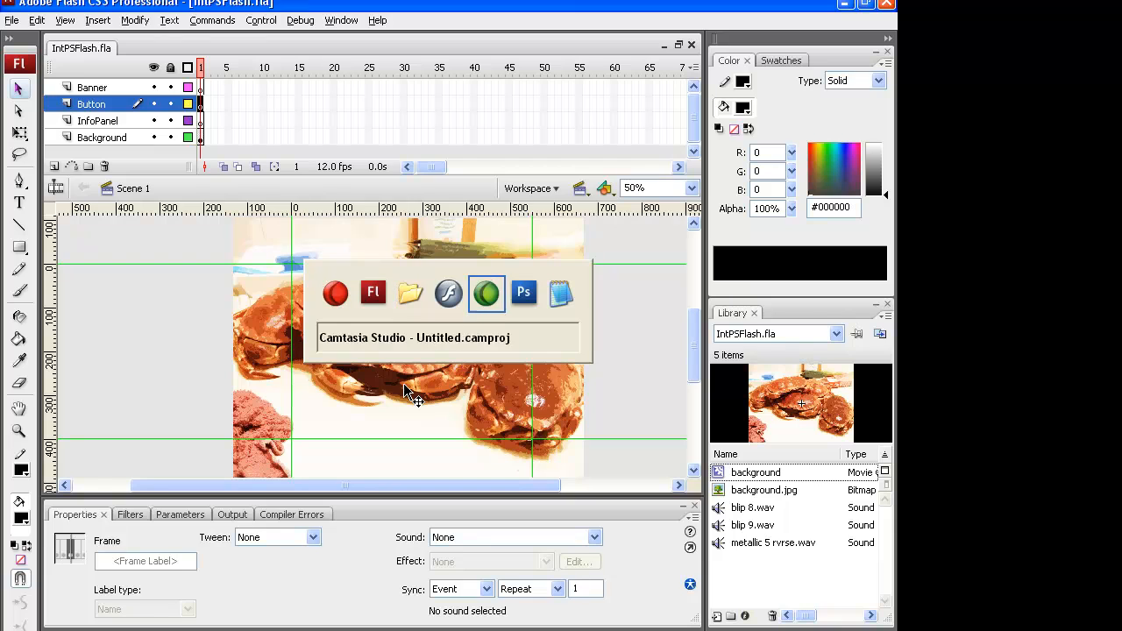
{"action": "key", "text": "Tab"}
{"action": "left_click", "coordinate": [13, 19]}
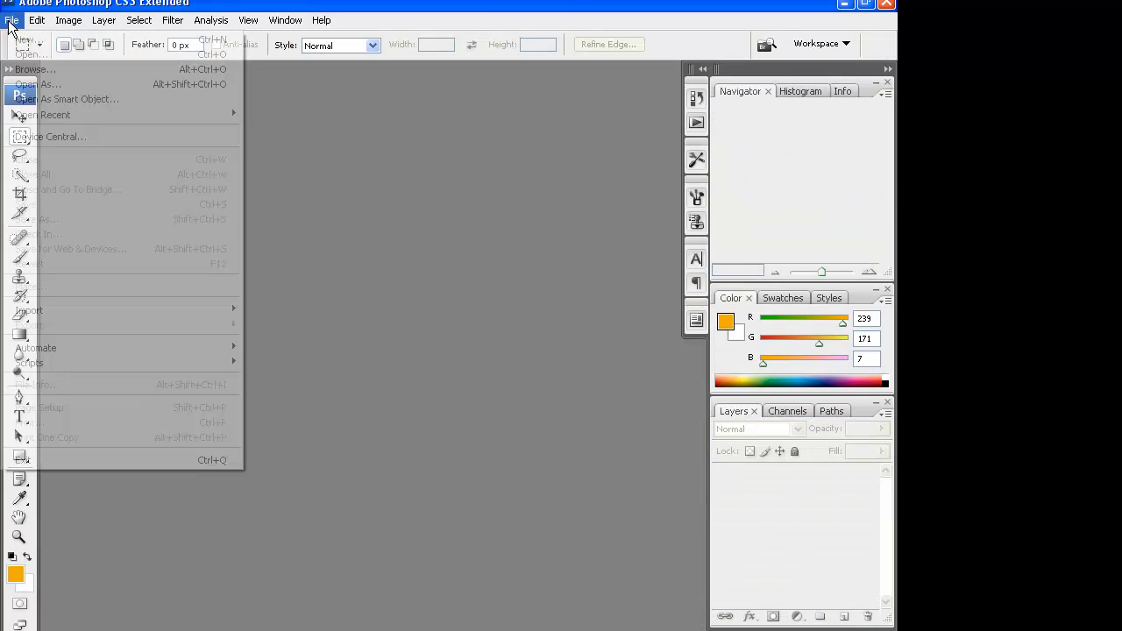
{"action": "left_click", "coordinate": [26, 37]}
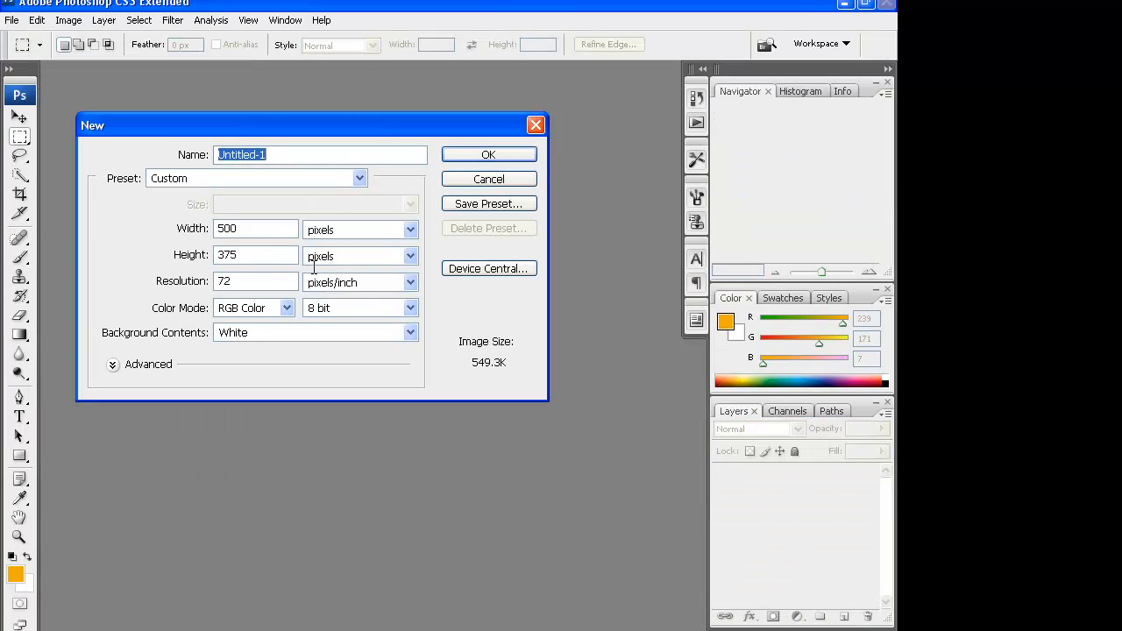
Step: Create the new image at 120 by 120 pixels with transparent background contents
{"action": "double_click", "coordinate": [250, 227]}
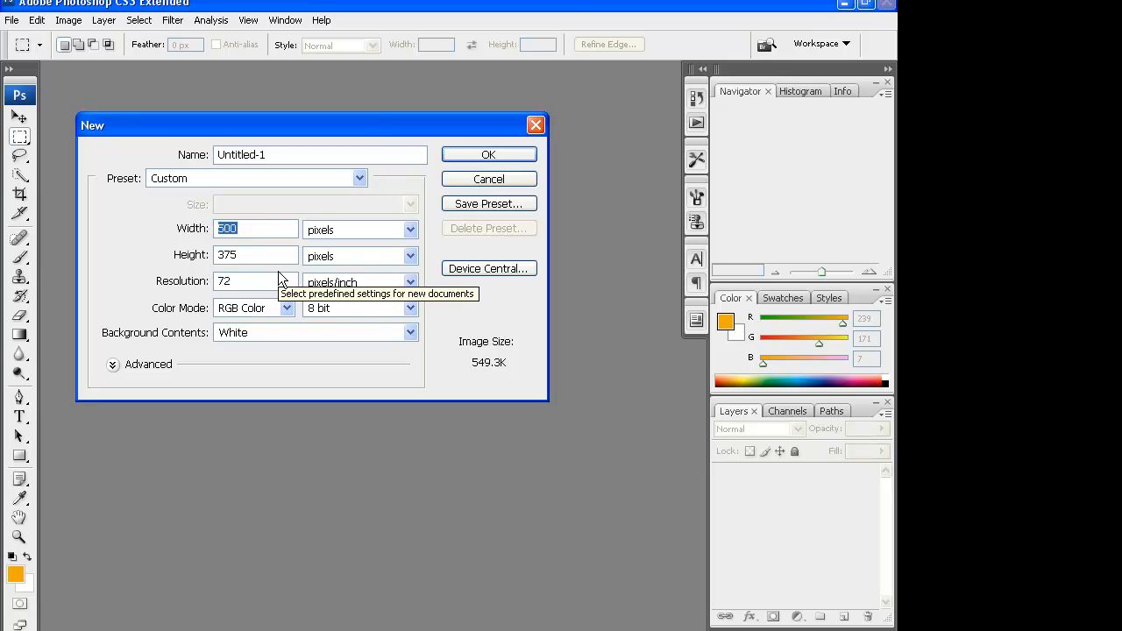
{"action": "type", "text": "120"}
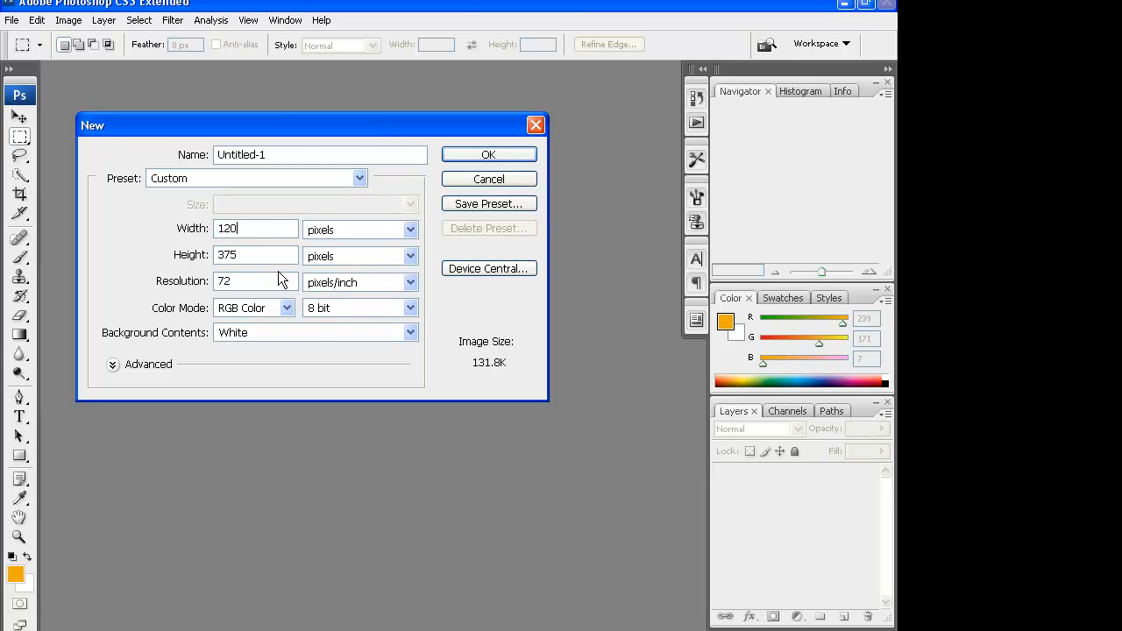
{"action": "double_click", "coordinate": [228, 254]}
{"action": "type", "text": "120"}
{"action": "left_click", "coordinate": [287, 332]}
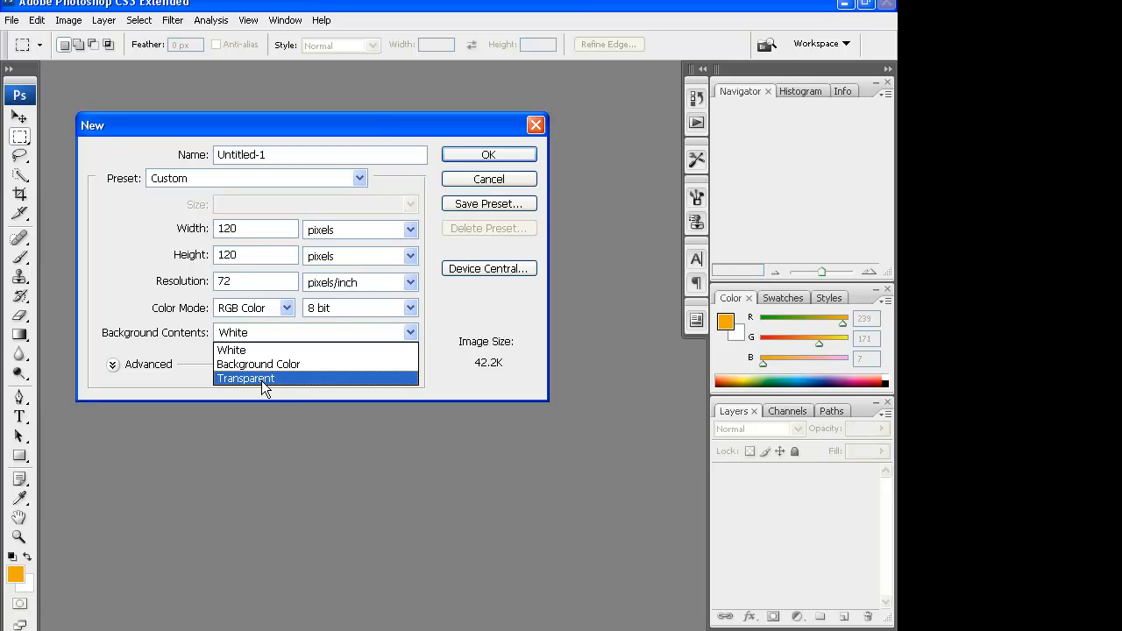
{"action": "left_click", "coordinate": [255, 380]}
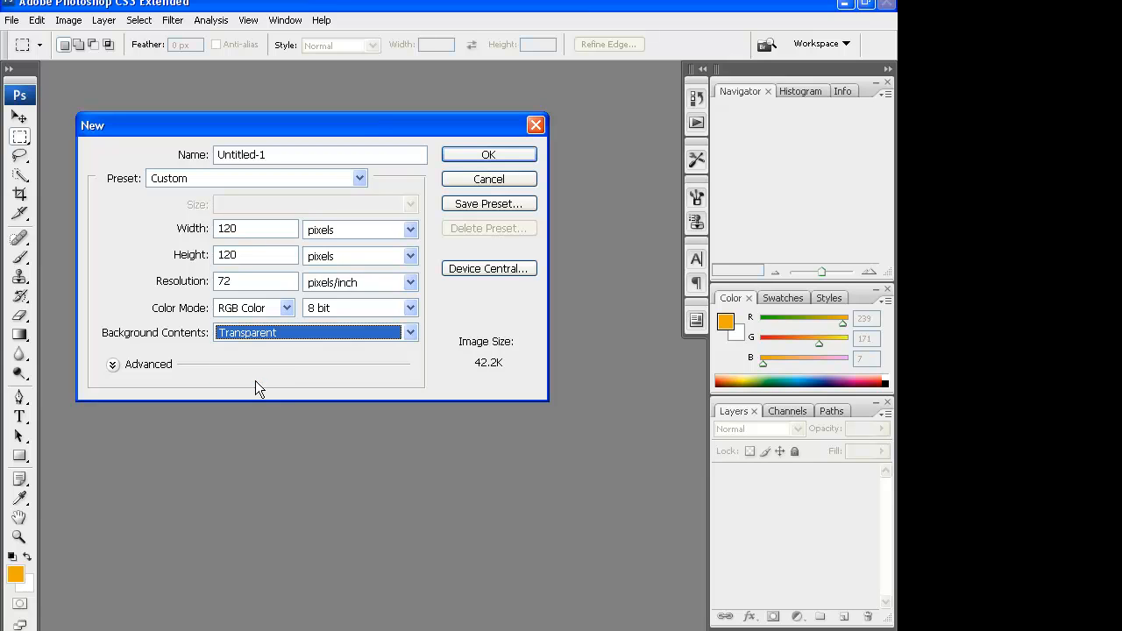
{"action": "left_click", "coordinate": [481, 156]}
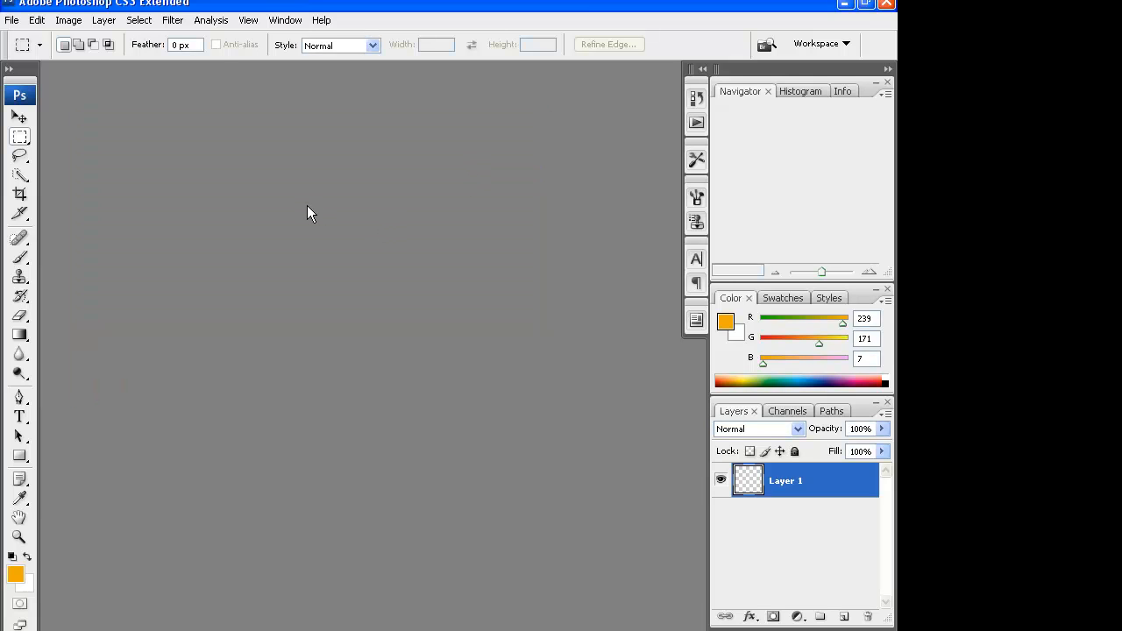
Step: Draw an orange blob custom shape nearly filling the canvas, then shift it against the canvas's upper edge
{"action": "left_click_drag", "start_coordinate": [214, 216], "coordinate": [318, 384]}
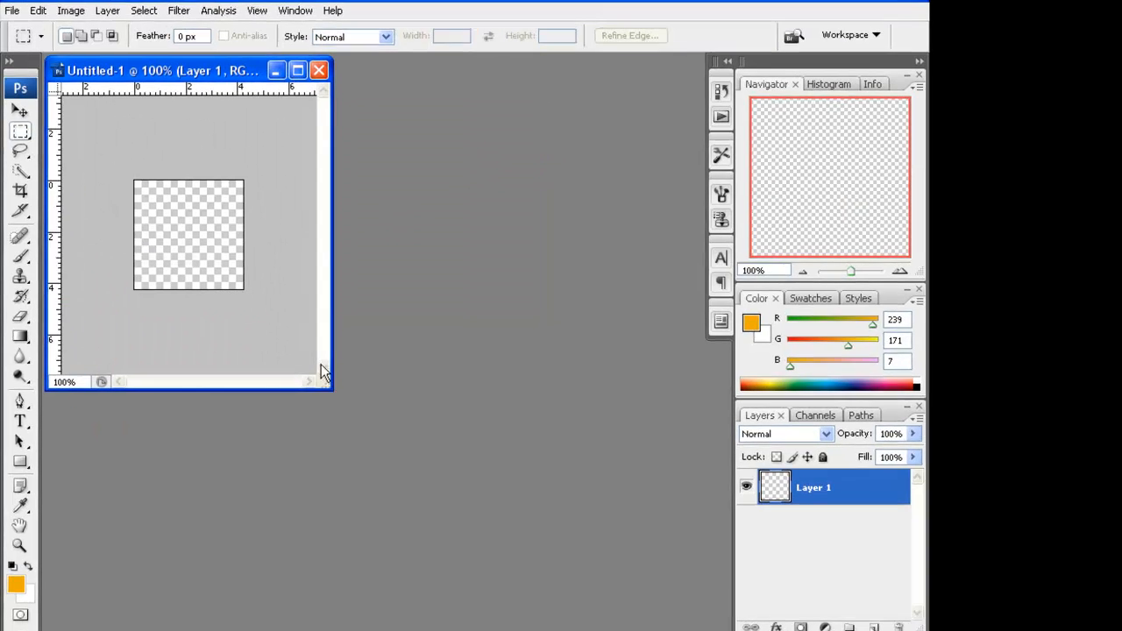
{"action": "left_click_drag", "start_coordinate": [194, 75], "coordinate": [321, 185]}
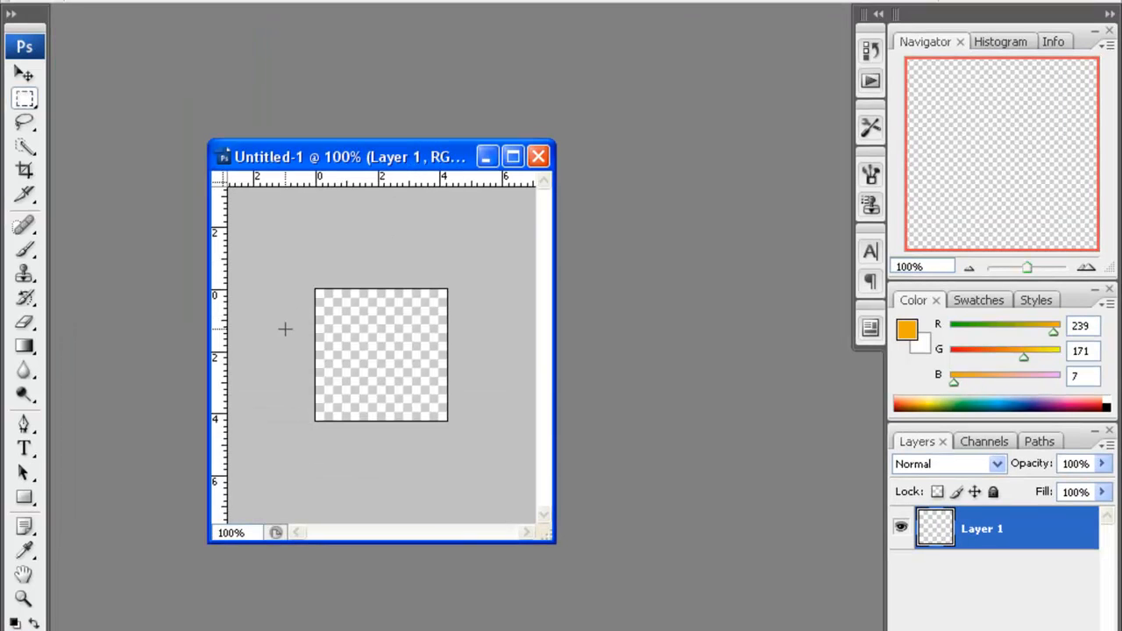
{"action": "left_click", "coordinate": [24, 497]}
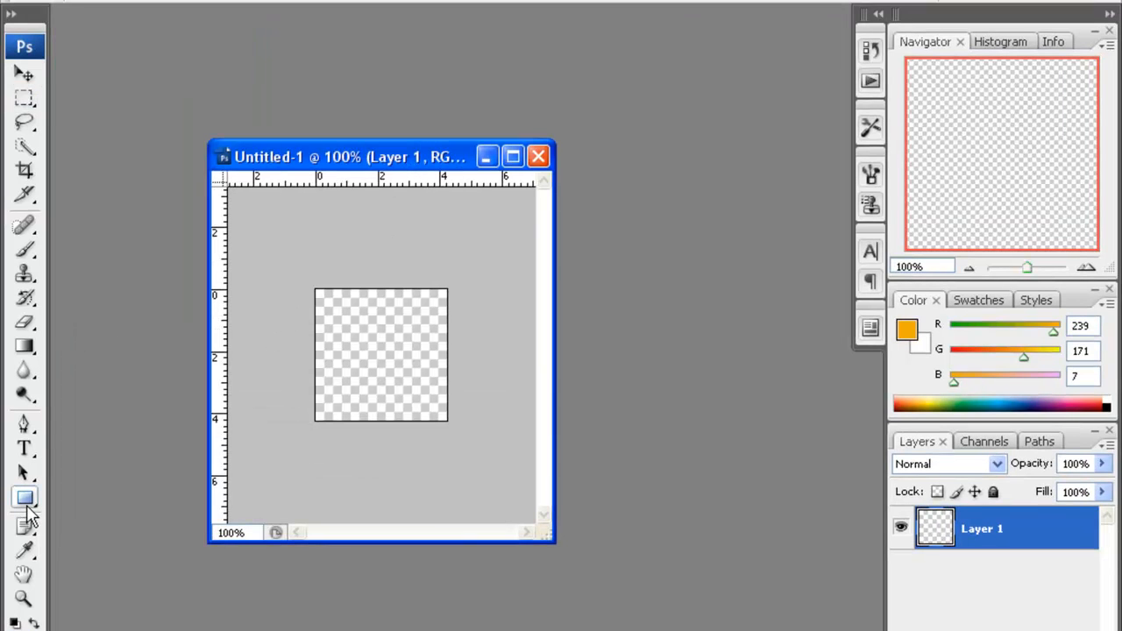
{"action": "left_click", "coordinate": [79, 599]}
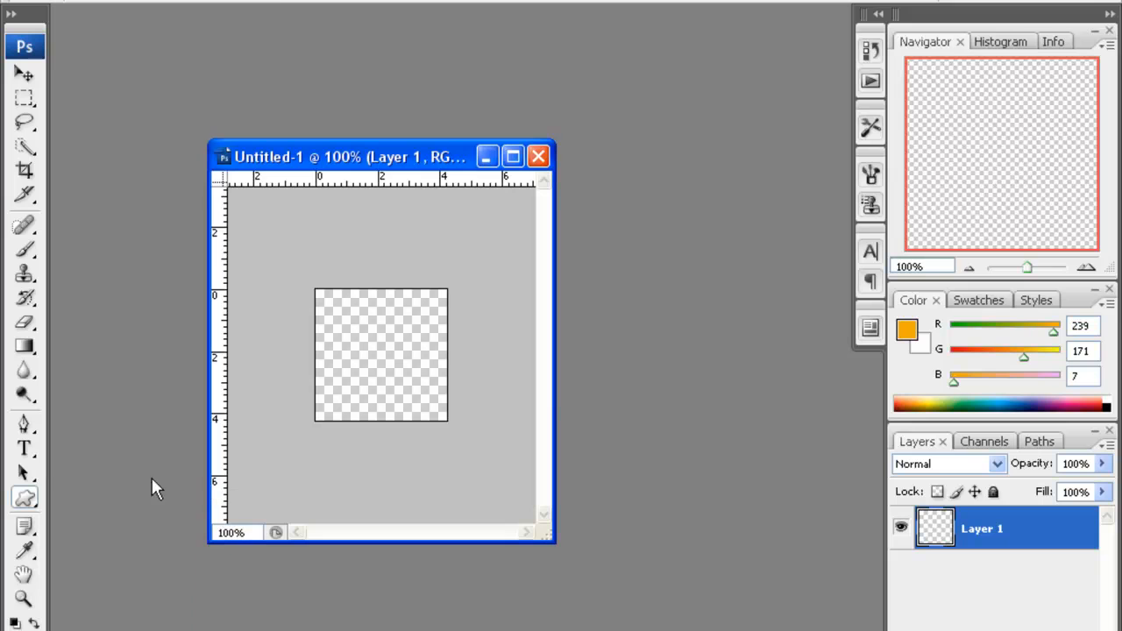
{"action": "left_click", "coordinate": [353, 3]}
{"action": "left_click", "coordinate": [450, 2]}
{"action": "left_click_drag", "start_coordinate": [525, 68], "coordinate": [524, 87]}
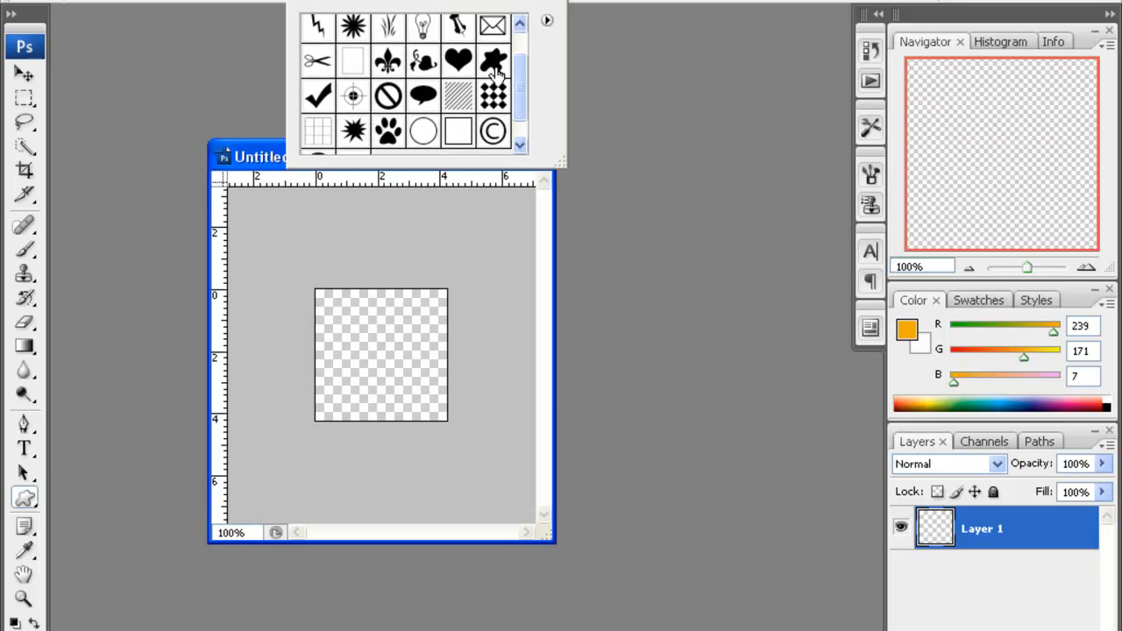
{"action": "left_click", "coordinate": [495, 70]}
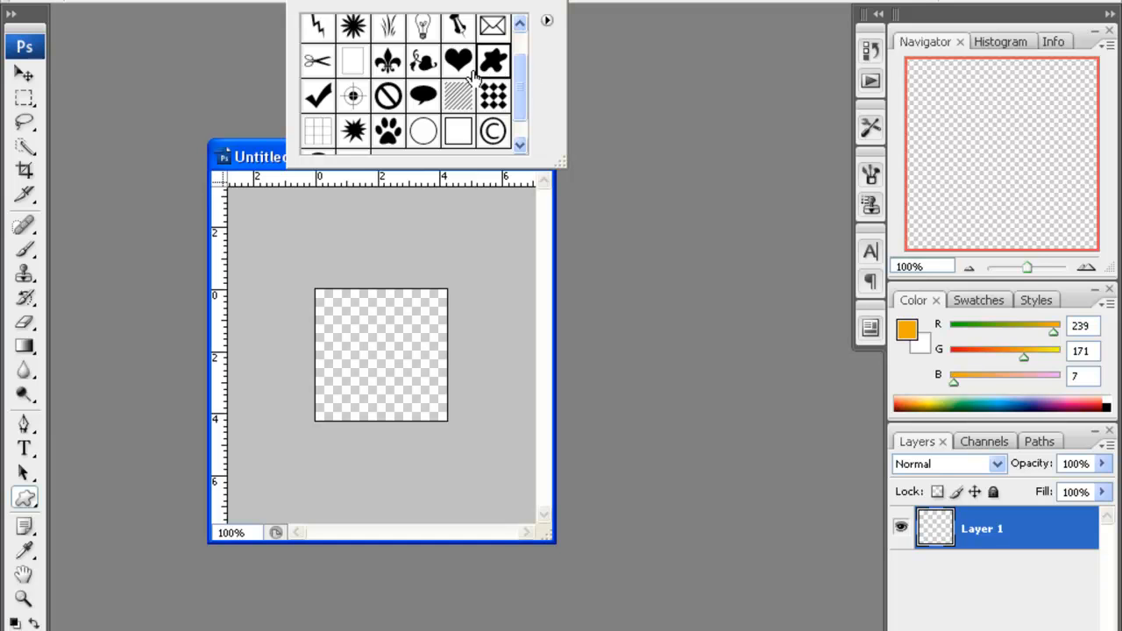
{"action": "double_click", "coordinate": [490, 77]}
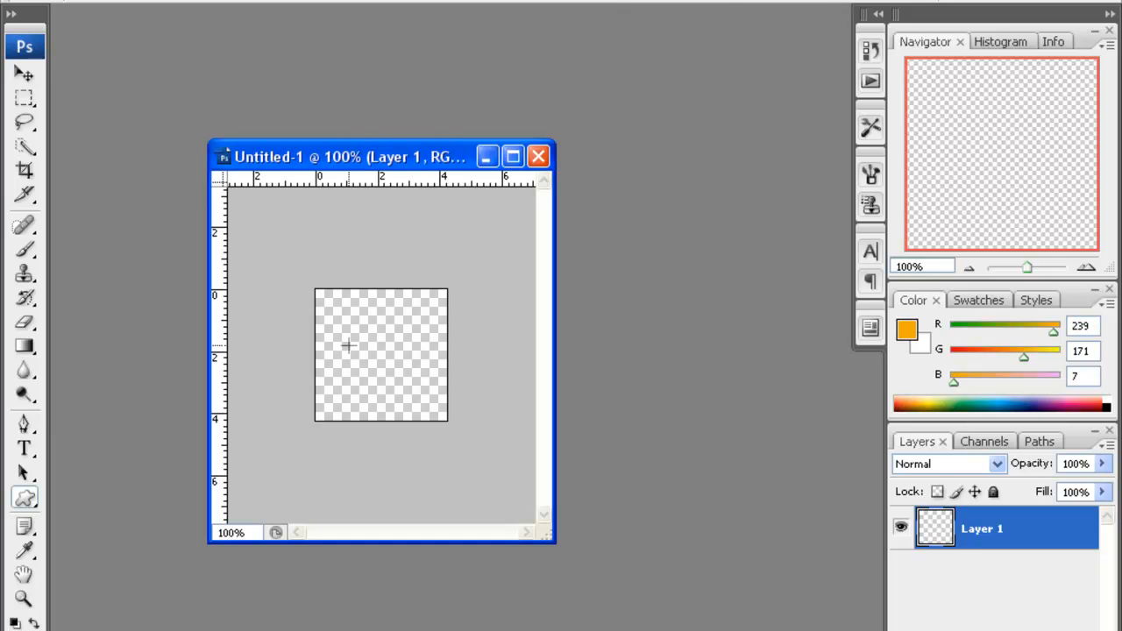
{"action": "left_click_drag", "start_coordinate": [323, 296], "coordinate": [439, 423]}
{"action": "left_click", "coordinate": [24, 74]}
{"action": "mouse_move", "coordinate": [384, 354]}
{"action": "left_mouse_down"}
{"action": "mouse_move", "coordinate": [392, 362]}
{"action": "mouse_move", "coordinate": [383, 363]}
{"action": "left_mouse_up"}
Step: Add Drop Shadow and Bevel and Emboss layer styles to the blob shape and show the bevel settings
{"action": "left_click", "coordinate": [81, 0]}
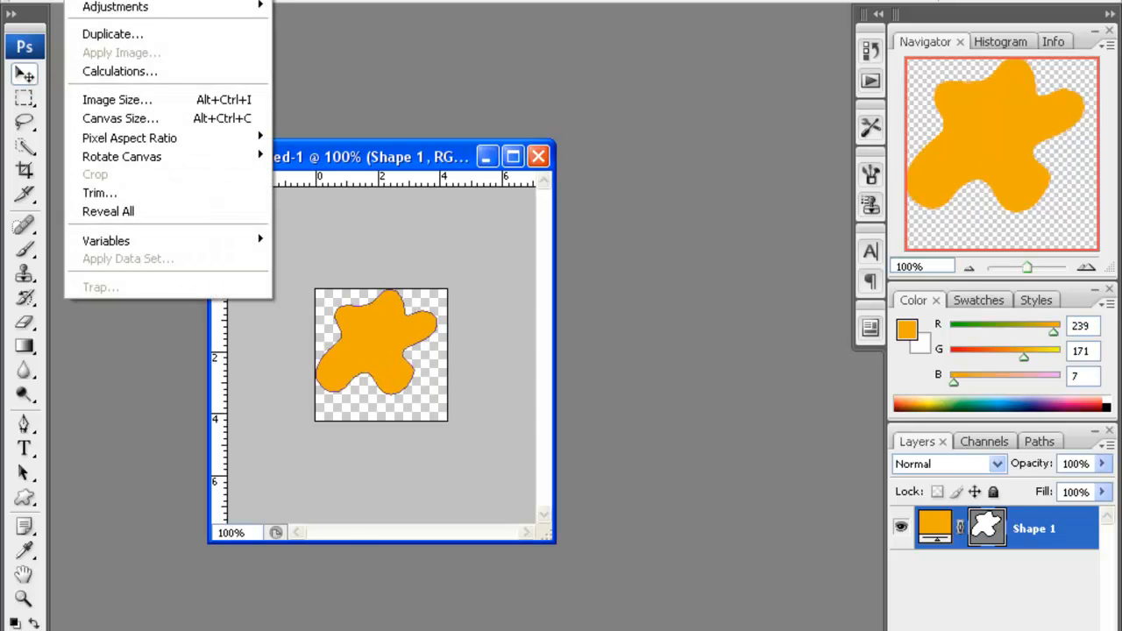
{"action": "mouse_move", "coordinate": [131, 0]}
{"action": "mouse_move", "coordinate": [202, 63]}
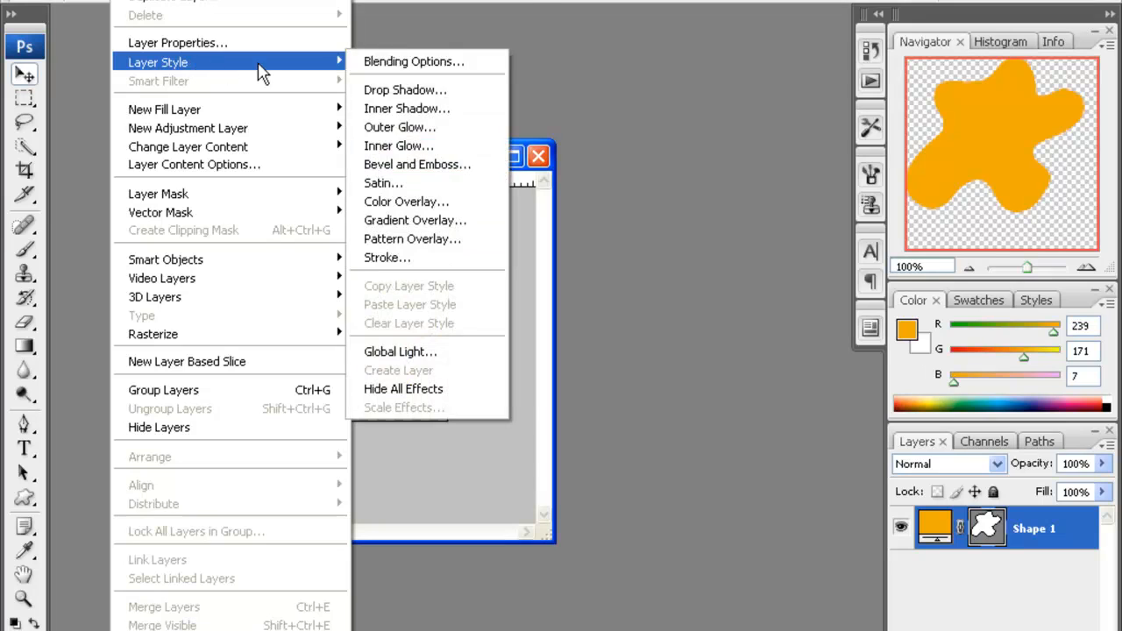
{"action": "left_click", "coordinate": [401, 85]}
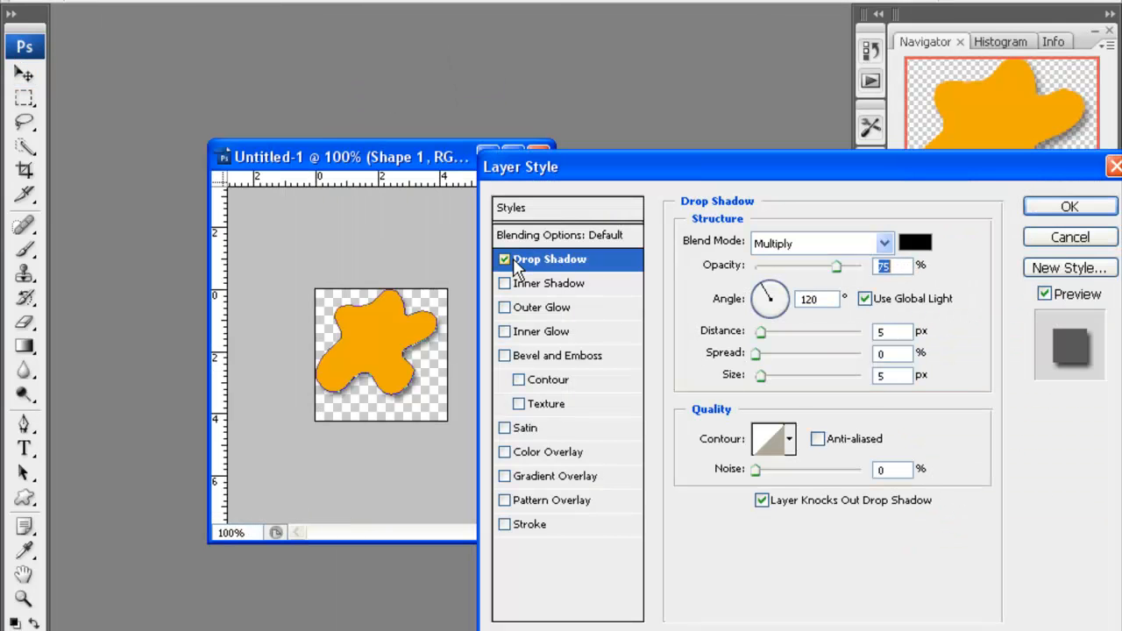
{"action": "left_click", "coordinate": [505, 355]}
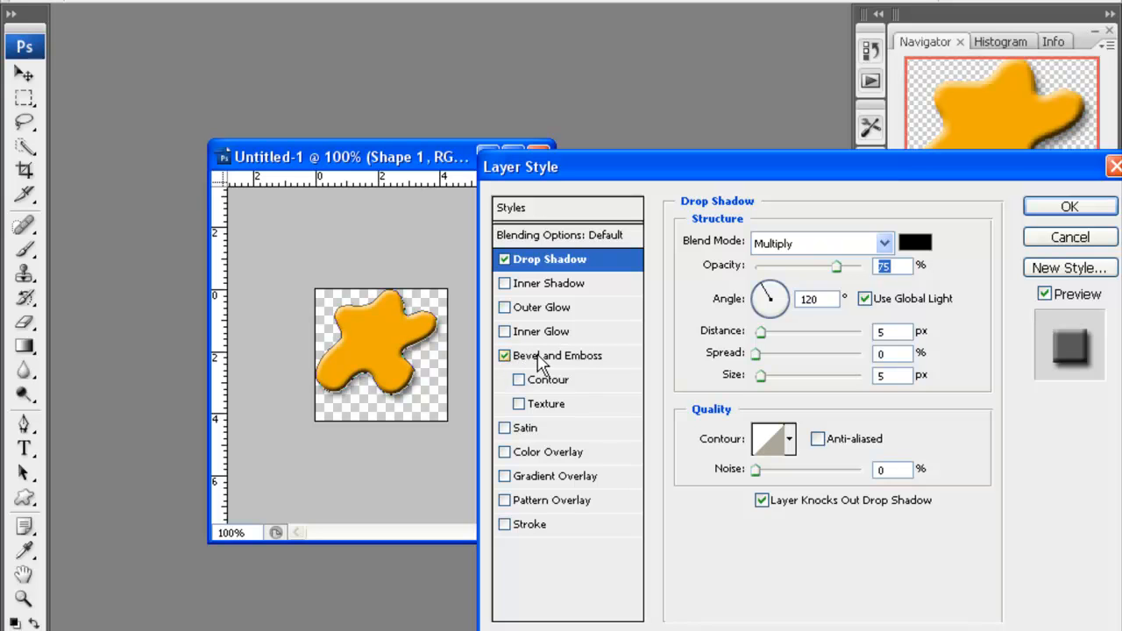
{"action": "left_click", "coordinate": [560, 356]}
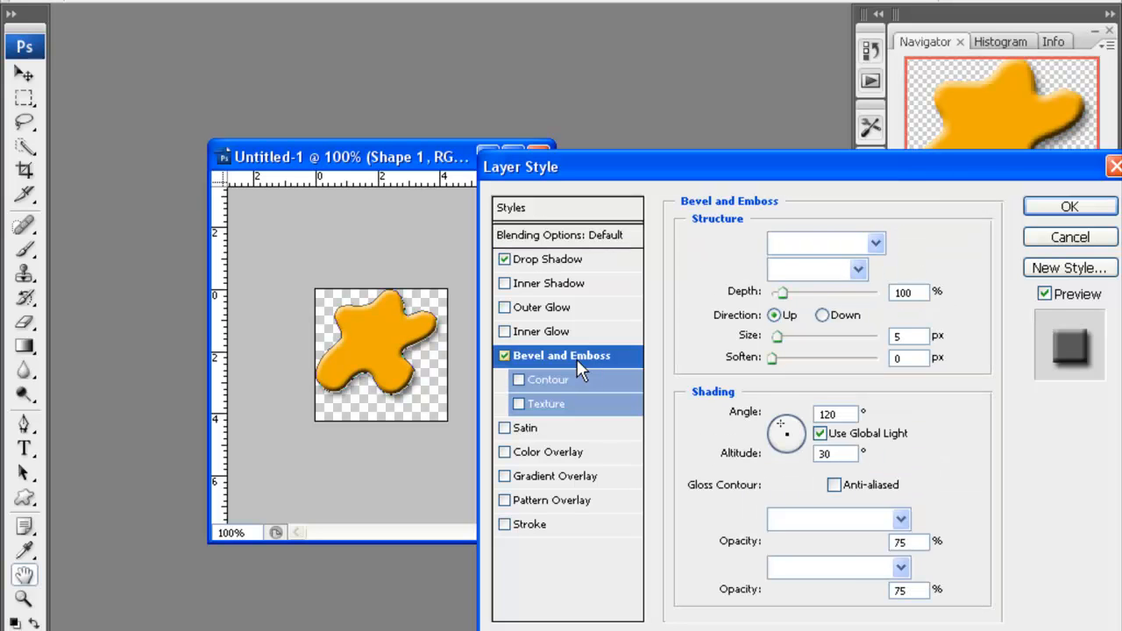
Step: Add a golden-yellow stroke style of 6 px positioned Inside, and briefly try a Pattern Overlay on the blob
{"action": "left_click", "coordinate": [505, 524]}
{"action": "left_click", "coordinate": [570, 526]}
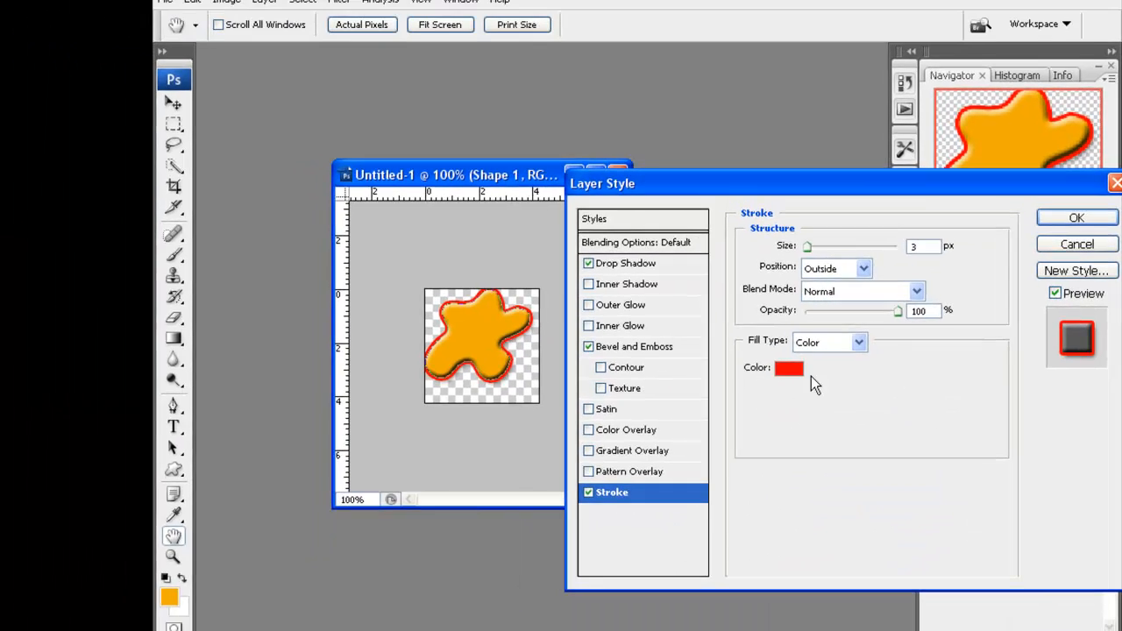
{"action": "left_click", "coordinate": [793, 368]}
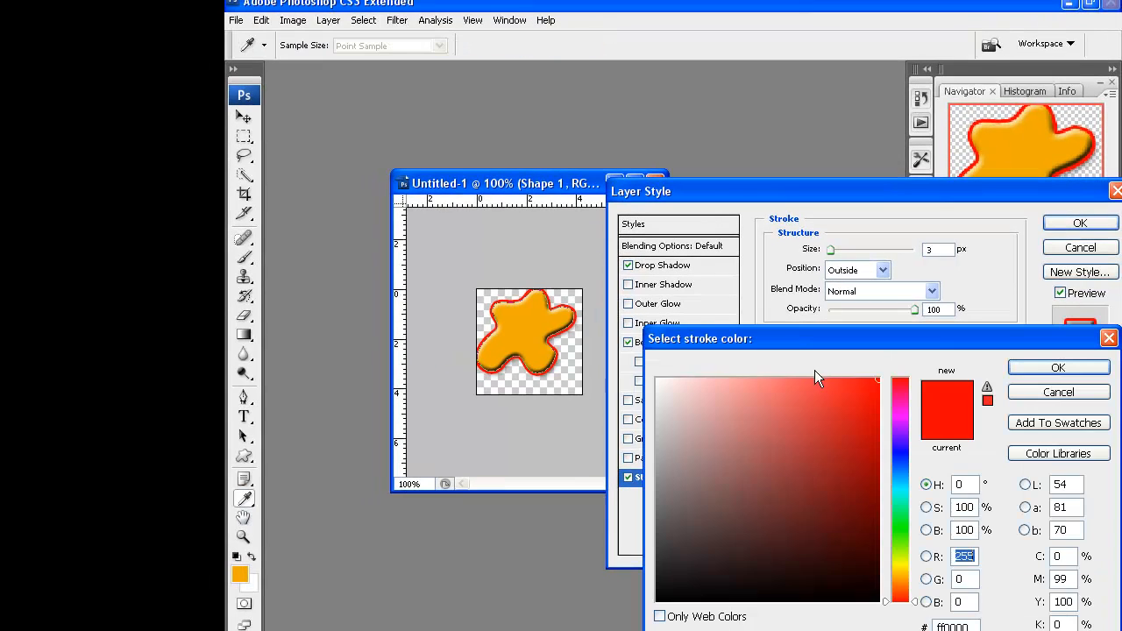
{"action": "left_click", "coordinate": [897, 569]}
{"action": "left_click_drag", "start_coordinate": [868, 394], "coordinate": [876, 381]}
{"action": "left_click", "coordinate": [1061, 368]}
{"action": "left_click_drag", "start_coordinate": [833, 253], "coordinate": [834, 253]}
{"action": "left_click", "coordinate": [855, 274]}
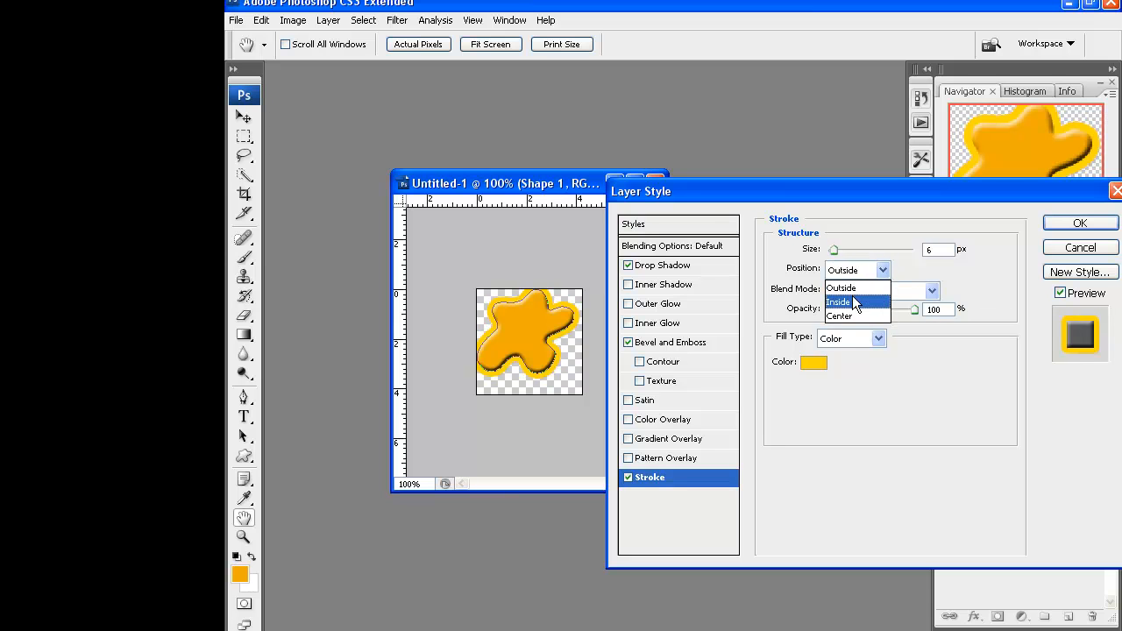
{"action": "left_click", "coordinate": [852, 300]}
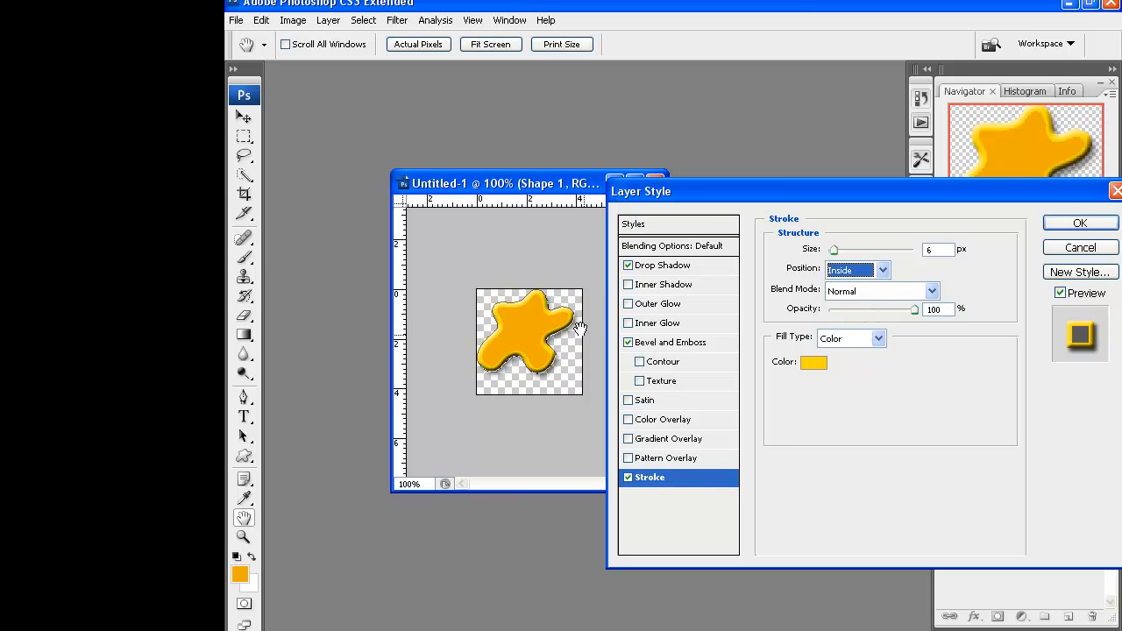
{"action": "left_click", "coordinate": [627, 457]}
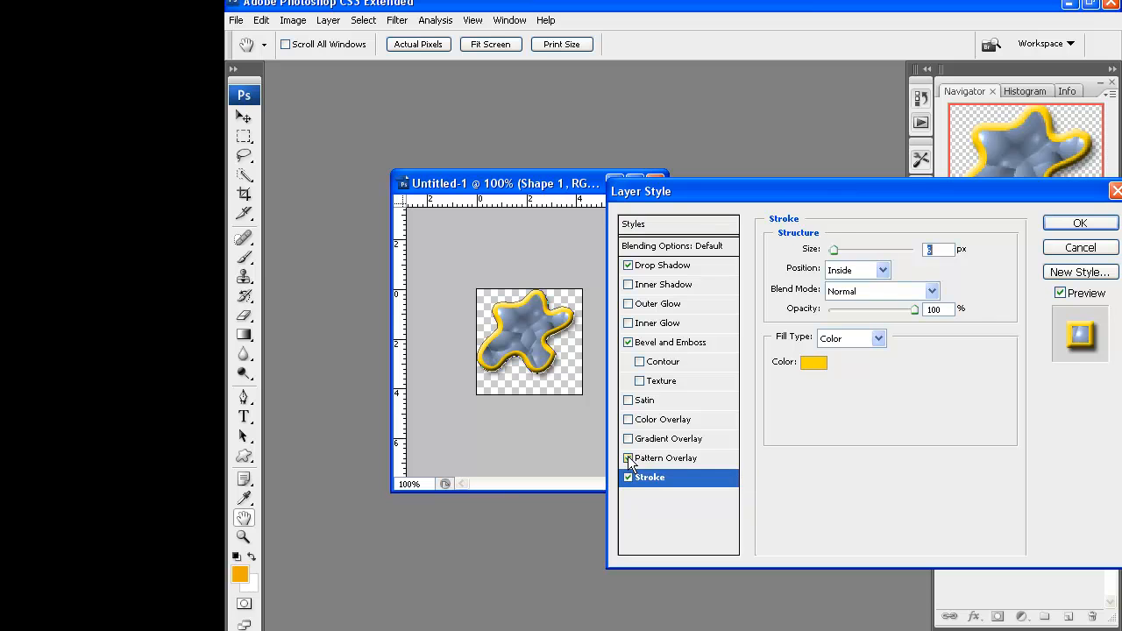
{"action": "left_click", "coordinate": [628, 458]}
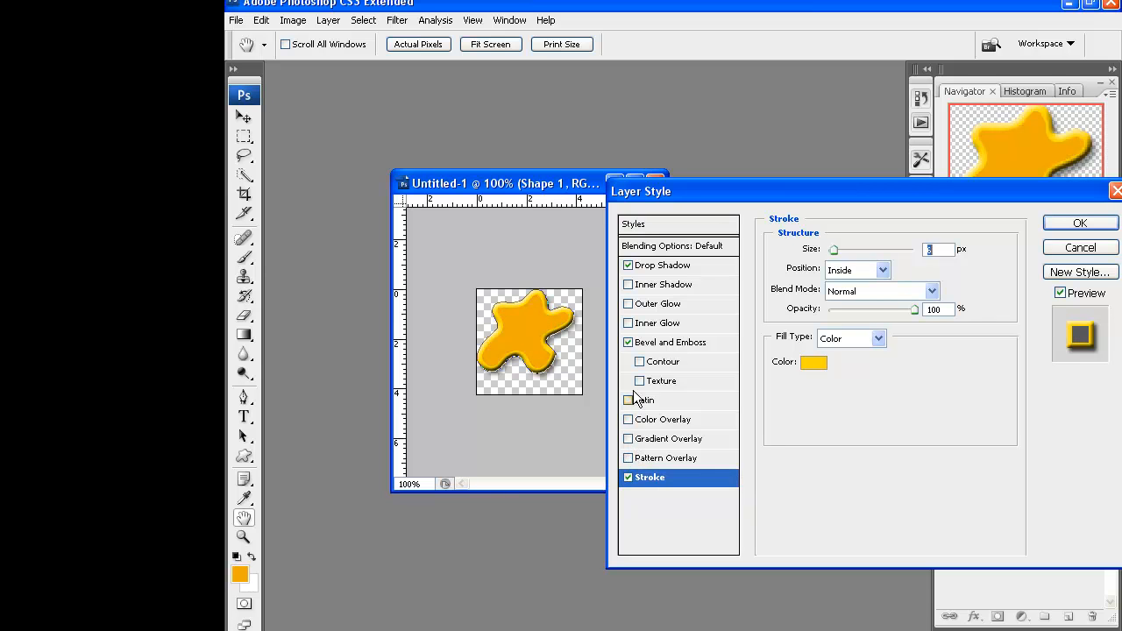
Step: Set the blob's Inner Bevel to depth 134%, size 21 px and soften 2 px, and apply the layer styles
{"action": "left_click", "coordinate": [667, 342]}
{"action": "left_click_drag", "start_coordinate": [849, 292], "coordinate": [856, 293]}
{"action": "left_click", "coordinate": [863, 254]}
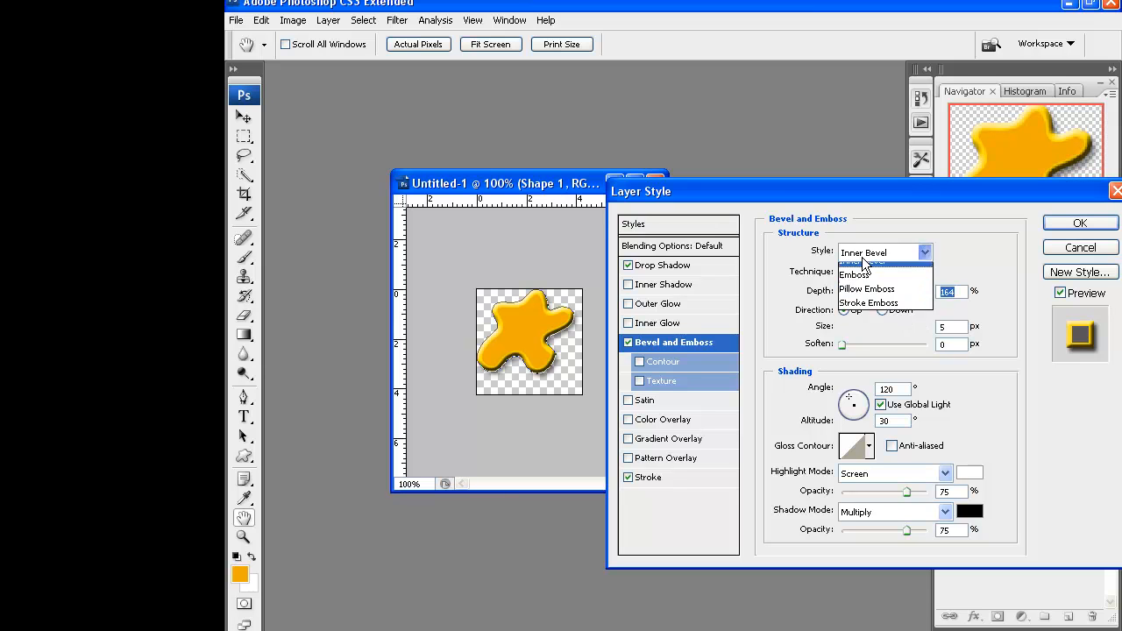
{"action": "left_click", "coordinate": [864, 285]}
{"action": "left_click_drag", "start_coordinate": [848, 324], "coordinate": [853, 294]}
{"action": "left_click_drag", "start_coordinate": [843, 343], "coordinate": [844, 342]}
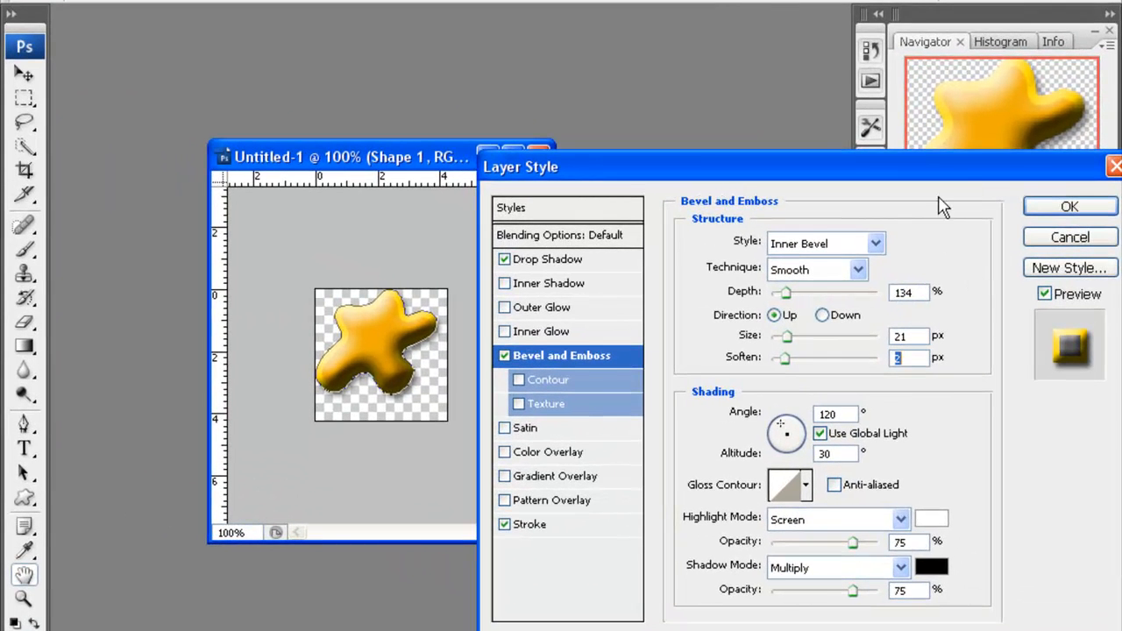
{"action": "left_click_drag", "start_coordinate": [938, 175], "coordinate": [890, 175]}
{"action": "left_click", "coordinate": [991, 217]}
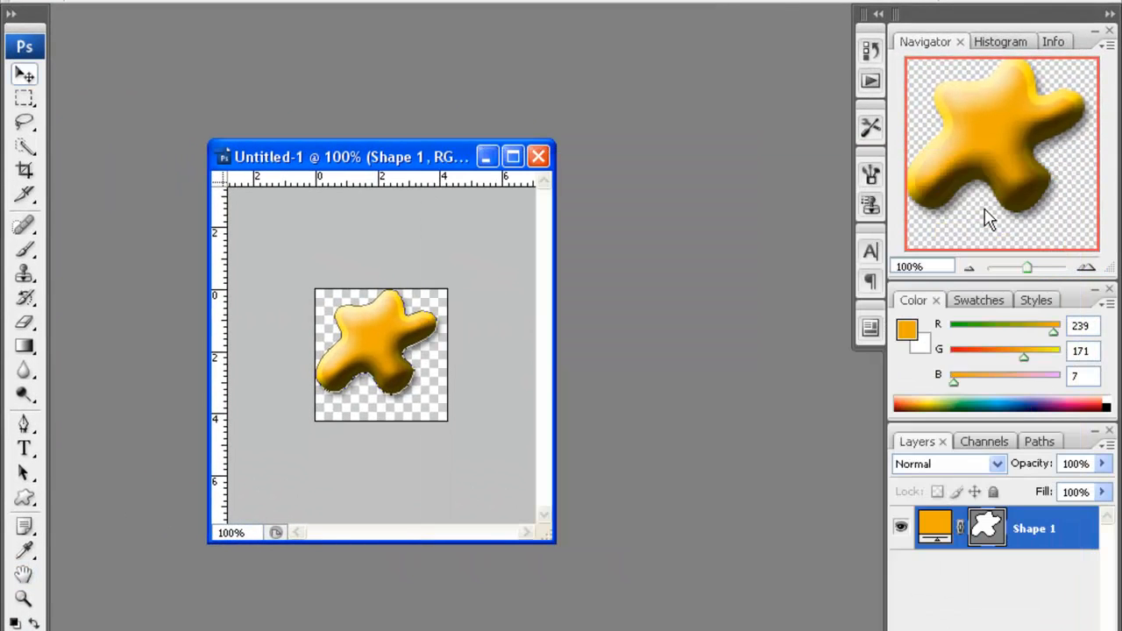
Step: Change the blob's fill to bright blue (H 202, S 92, B 95) and move it slightly down on the canvas
{"action": "double_click", "coordinate": [935, 524]}
{"action": "left_click_drag", "start_coordinate": [852, 533], "coordinate": [852, 523]}
{"action": "left_click_drag", "start_coordinate": [786, 457], "coordinate": [797, 414]}
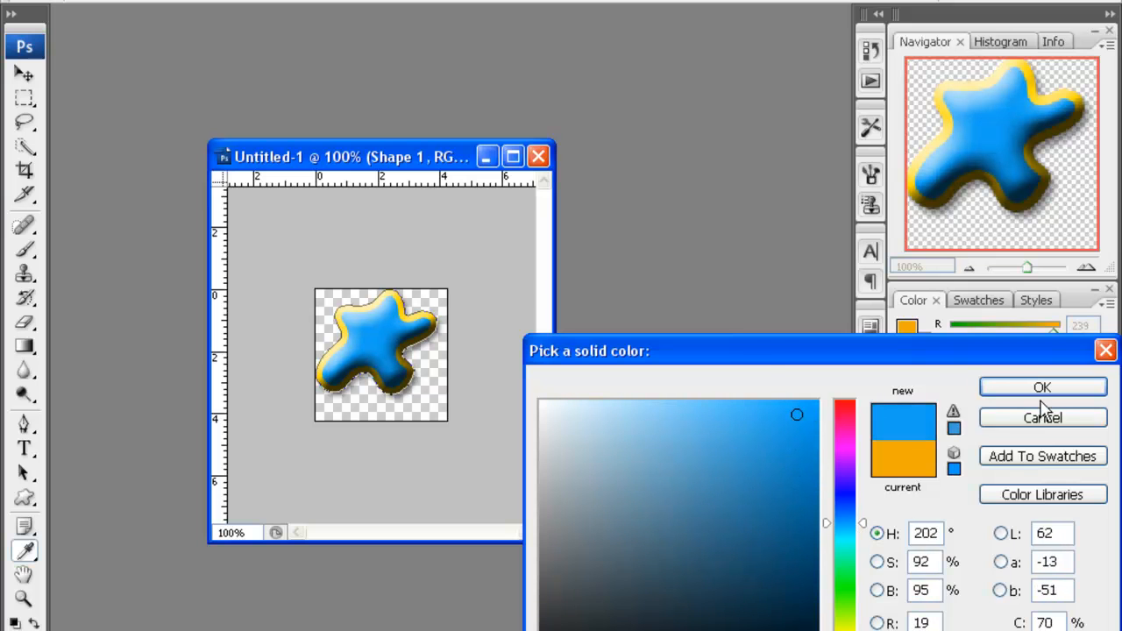
{"action": "left_click", "coordinate": [1042, 387]}
{"action": "left_click_drag", "start_coordinate": [358, 359], "coordinate": [404, 373]}
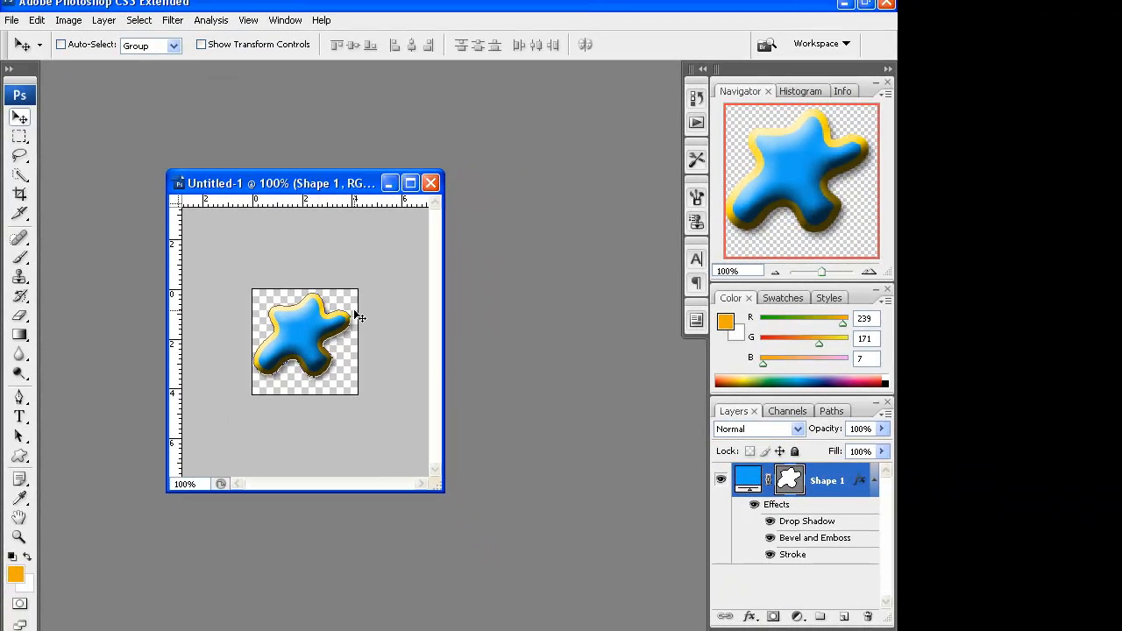
Step: Reposition the blue blob near the canvas's upper-left area, nudging it slightly down and right so it fits inside the edges
{"action": "left_click_drag", "start_coordinate": [303, 345], "coordinate": [307, 359]}
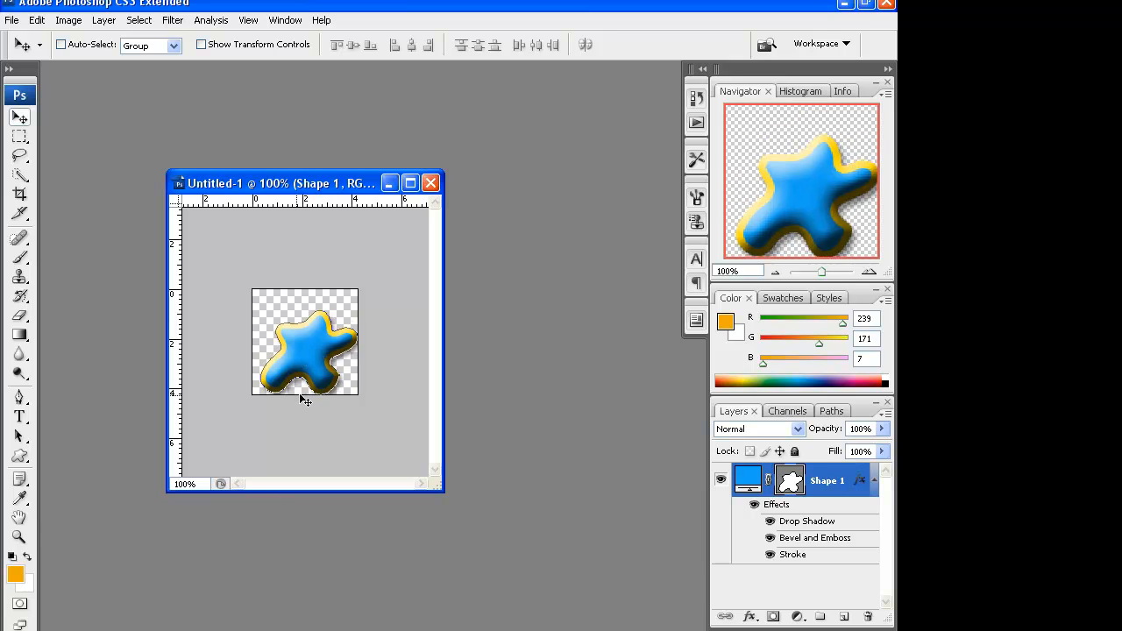
{"action": "left_click_drag", "start_coordinate": [315, 347], "coordinate": [307, 329]}
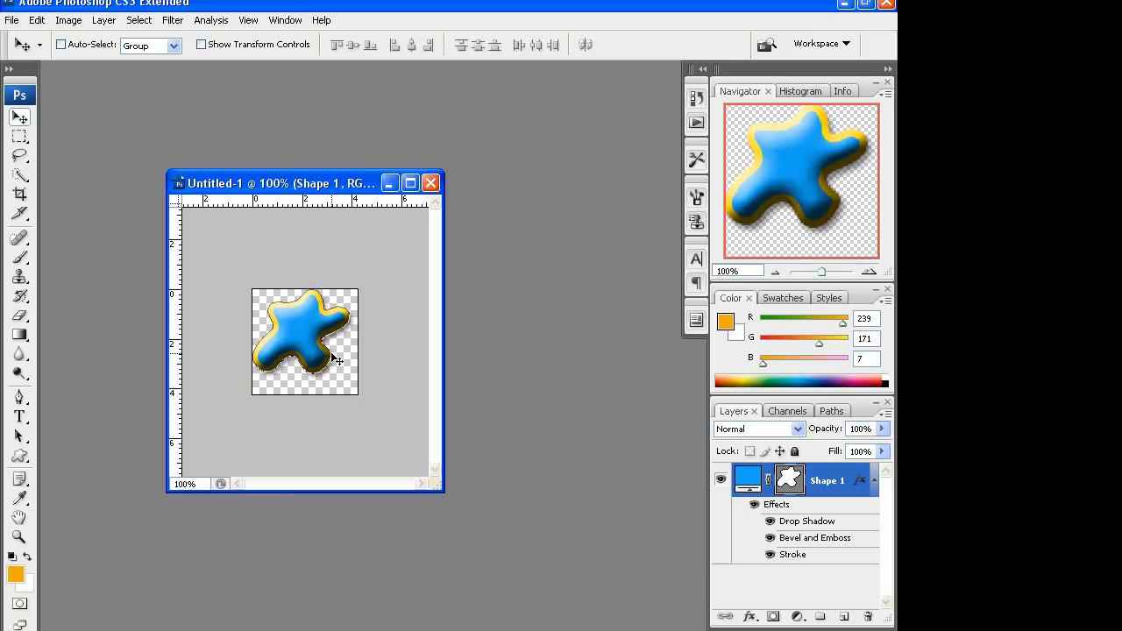
{"action": "key", "text": "Down"}
{"action": "key", "text": "Down"}
{"action": "key", "text": "Right"}
{"action": "key", "text": "Down"}
{"action": "key", "text": "Right"}
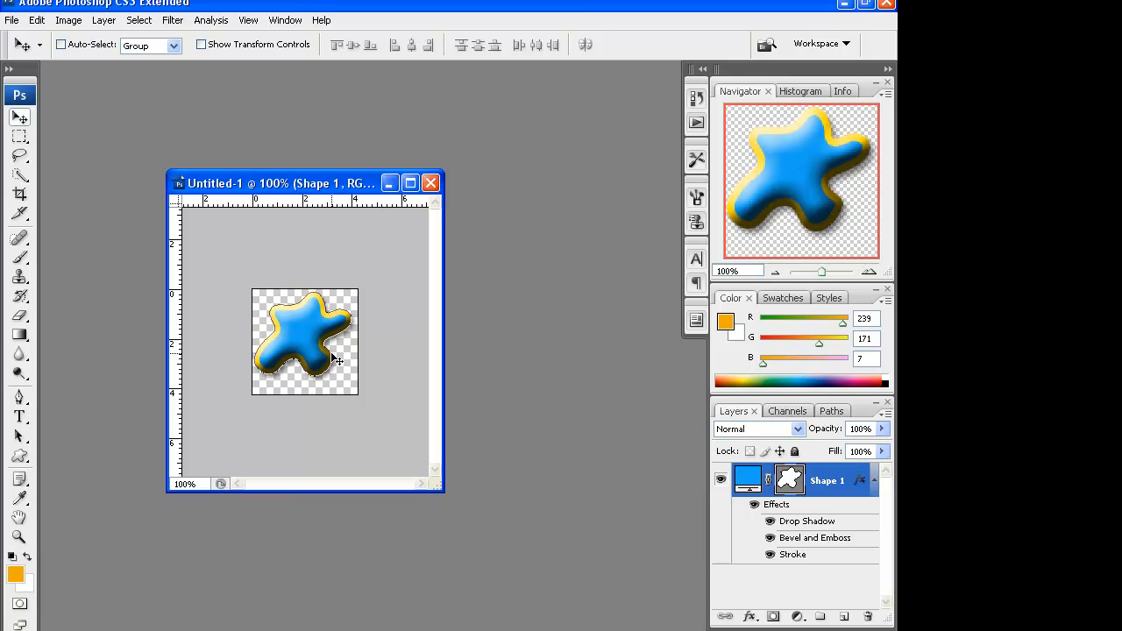
Step: Add the text 10 in orange Albertus Bold at 24 pt below the blob
{"action": "left_click", "coordinate": [26, 418]}
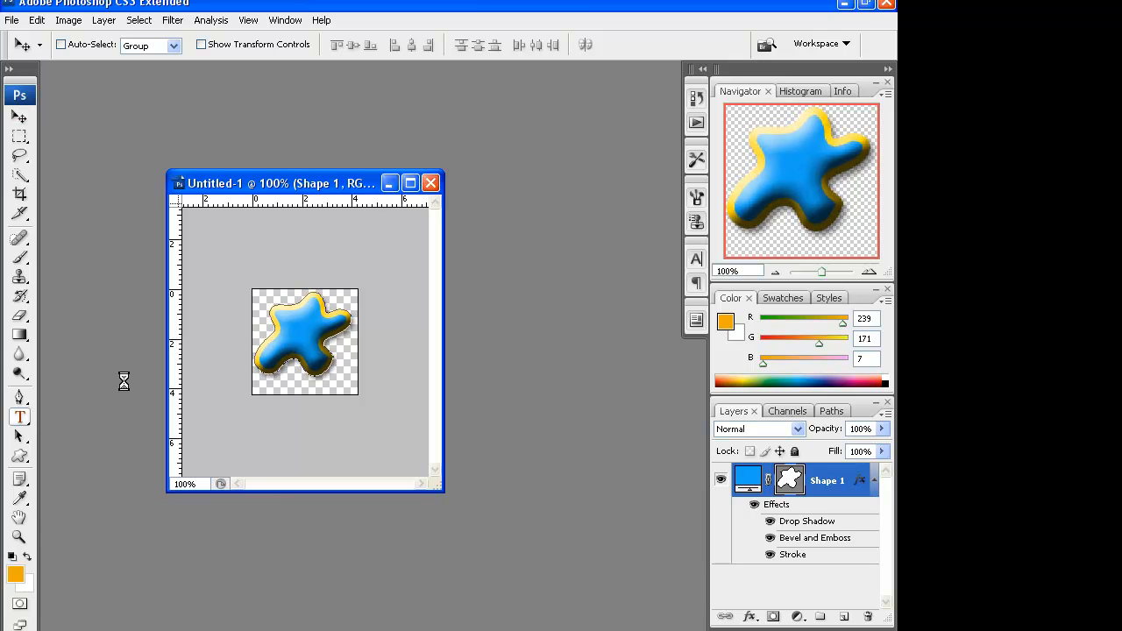
{"action": "left_click", "coordinate": [287, 391]}
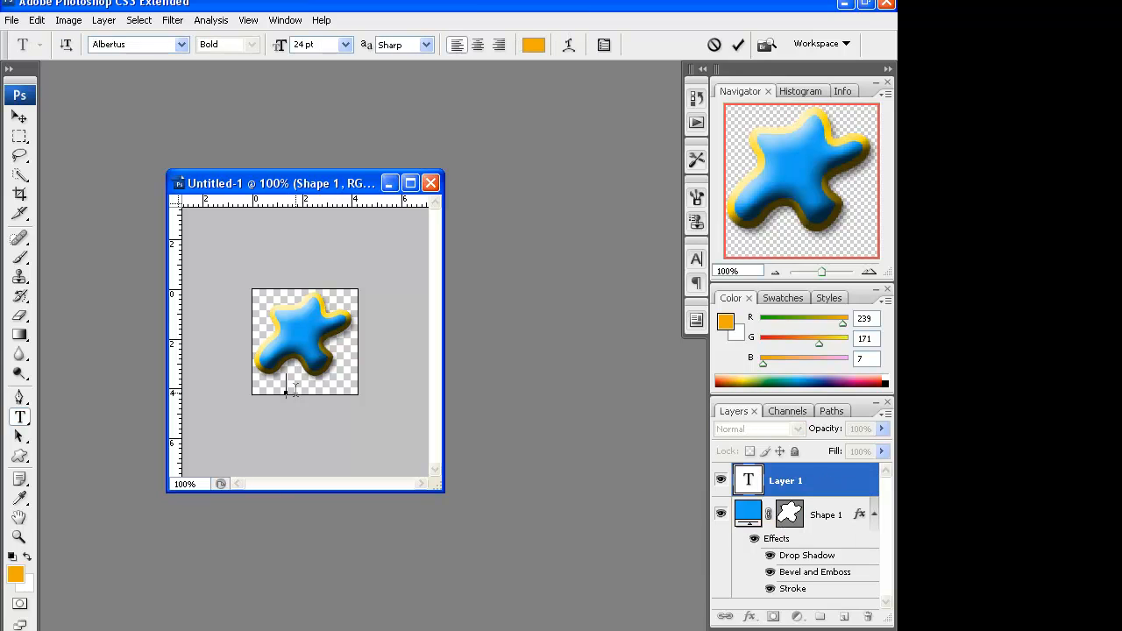
{"action": "type", "text": "10"}
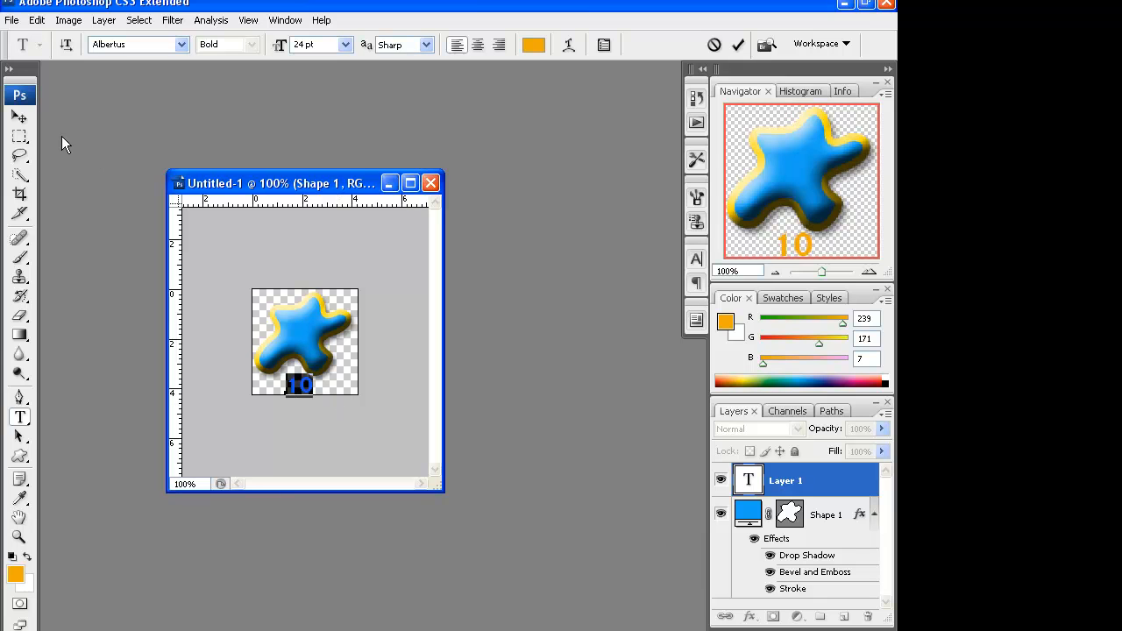
Step: Move the 10 text onto the middle of the blob and nudge it slightly left and up
{"action": "left_click", "coordinate": [19, 117]}
{"action": "left_click_drag", "start_coordinate": [298, 392], "coordinate": [305, 345]}
{"action": "key", "text": "Left"}
{"action": "key", "text": "Left"}
{"action": "key", "text": "Up"}
{"action": "key", "text": "Up"}
{"action": "key", "text": "Left"}
{"action": "key", "text": "Left"}
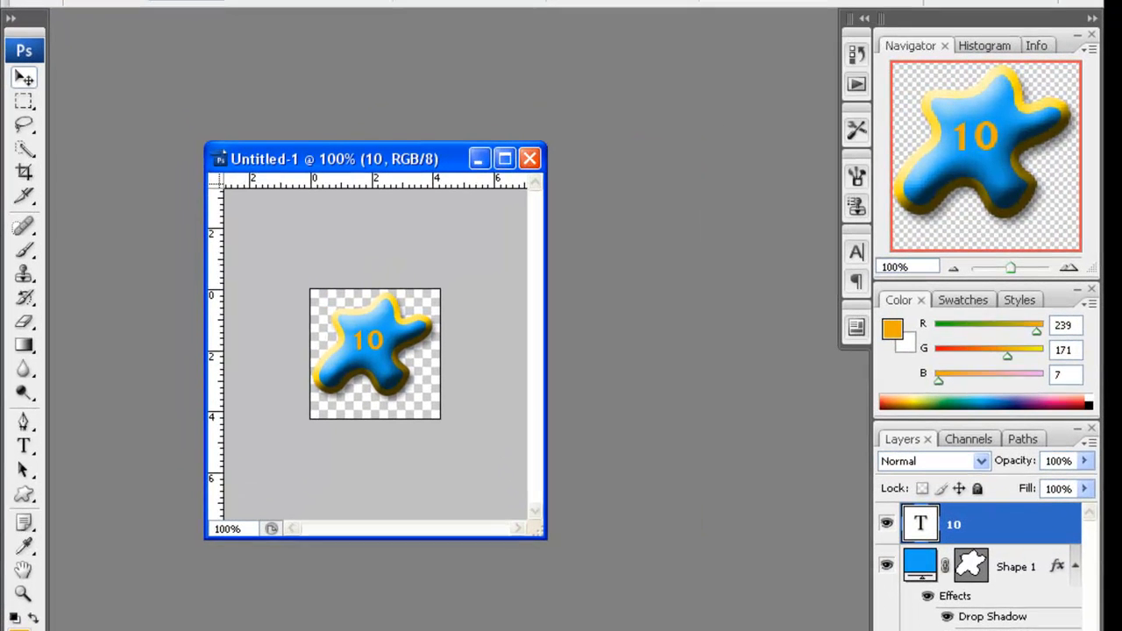
Step: Apply a red 3 px Stroke layer style, positioned Outside, to the 10 text
{"action": "left_click", "coordinate": [103, 20]}
{"action": "mouse_move", "coordinate": [175, 65]}
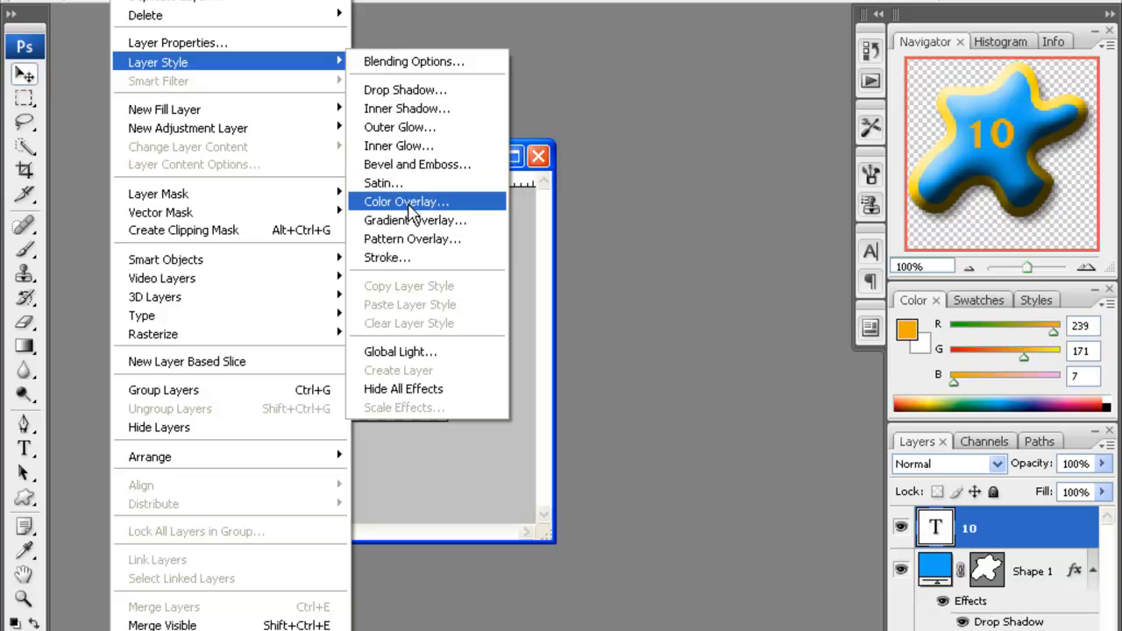
{"action": "left_click", "coordinate": [403, 256]}
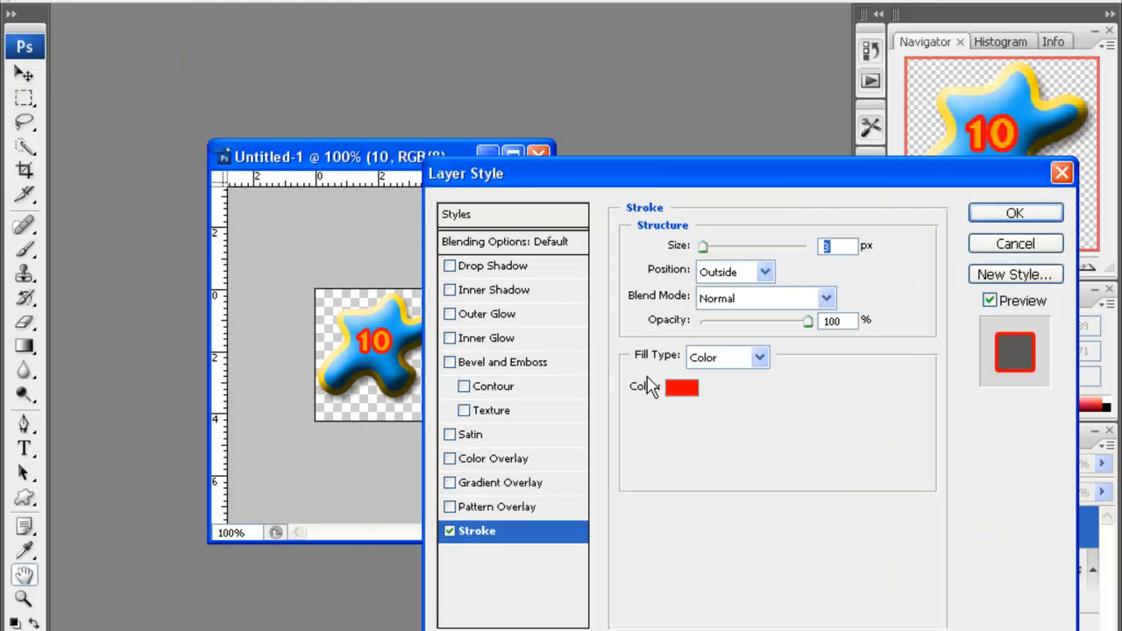
{"action": "left_click", "coordinate": [995, 217]}
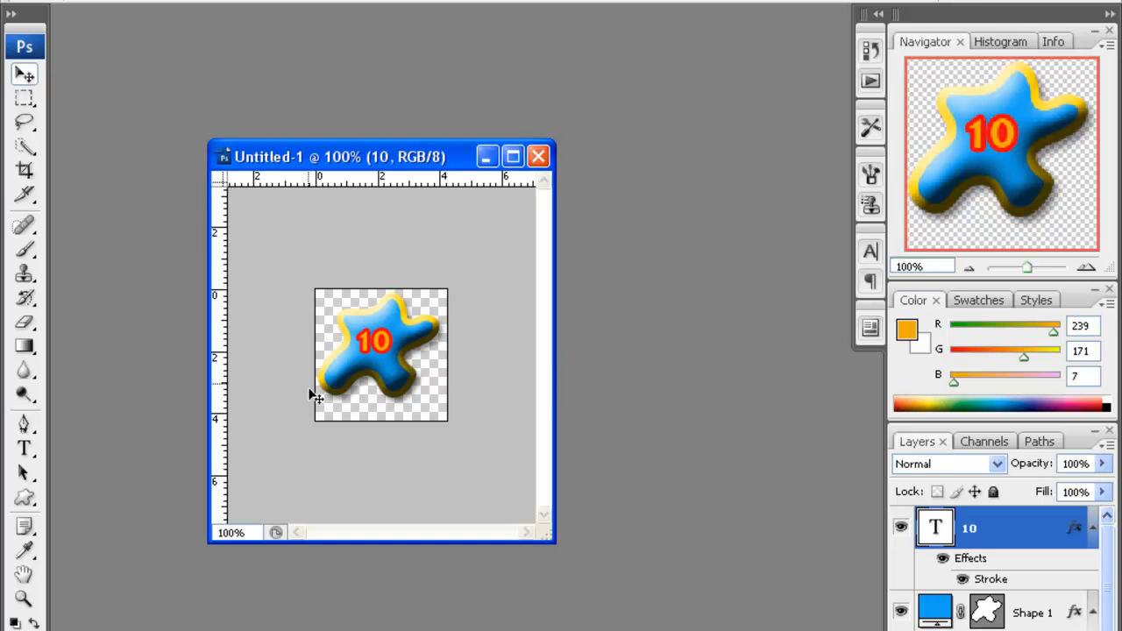
{"action": "left_click_drag", "start_coordinate": [387, 156], "coordinate": [358, 125]}
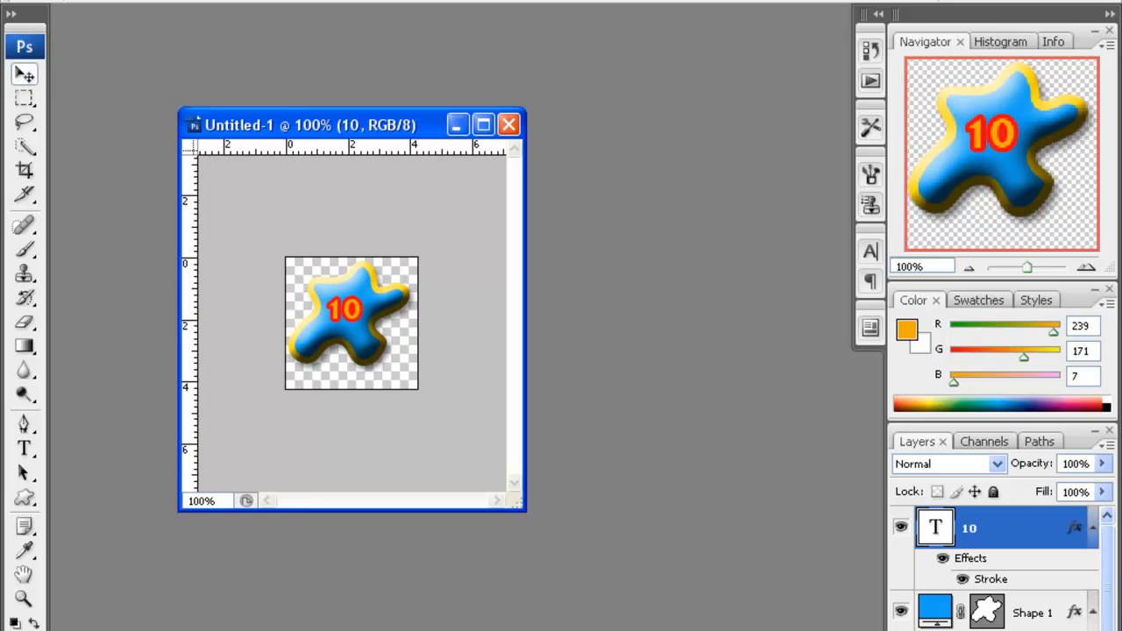
Step: Start saving the document under a new name and browse to F: > Lectures > CP2117-Creative Digital Media > Worksheets > Integrating Photoshop and Flash
{"action": "key", "text": "alt+f"}
{"action": "left_click", "coordinate": [82, 215]}
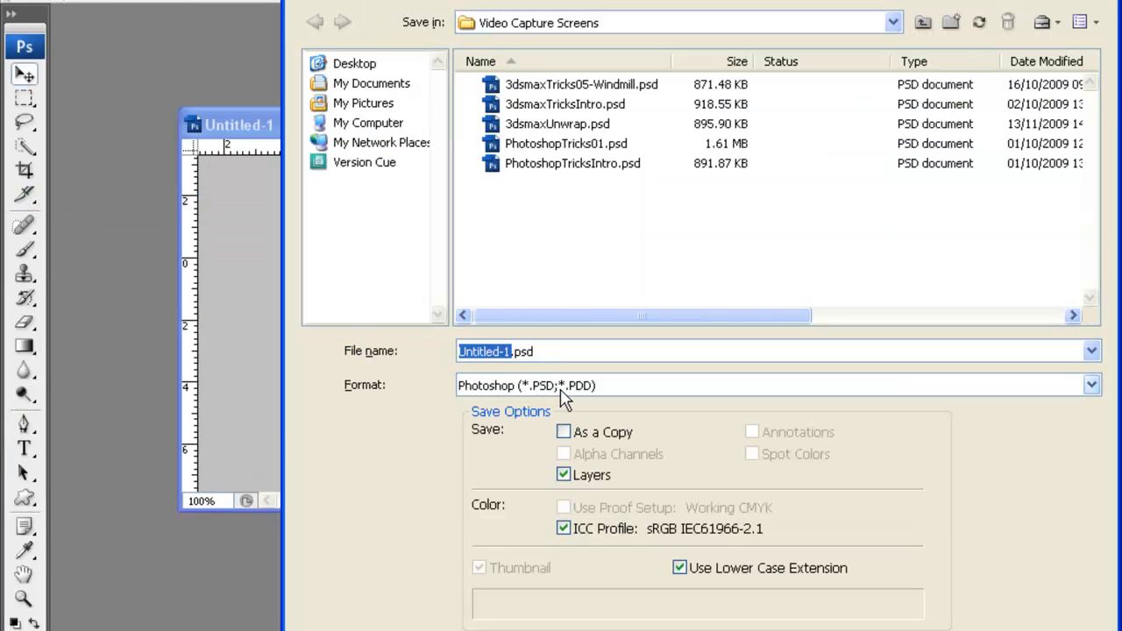
{"action": "left_click", "coordinate": [533, 23]}
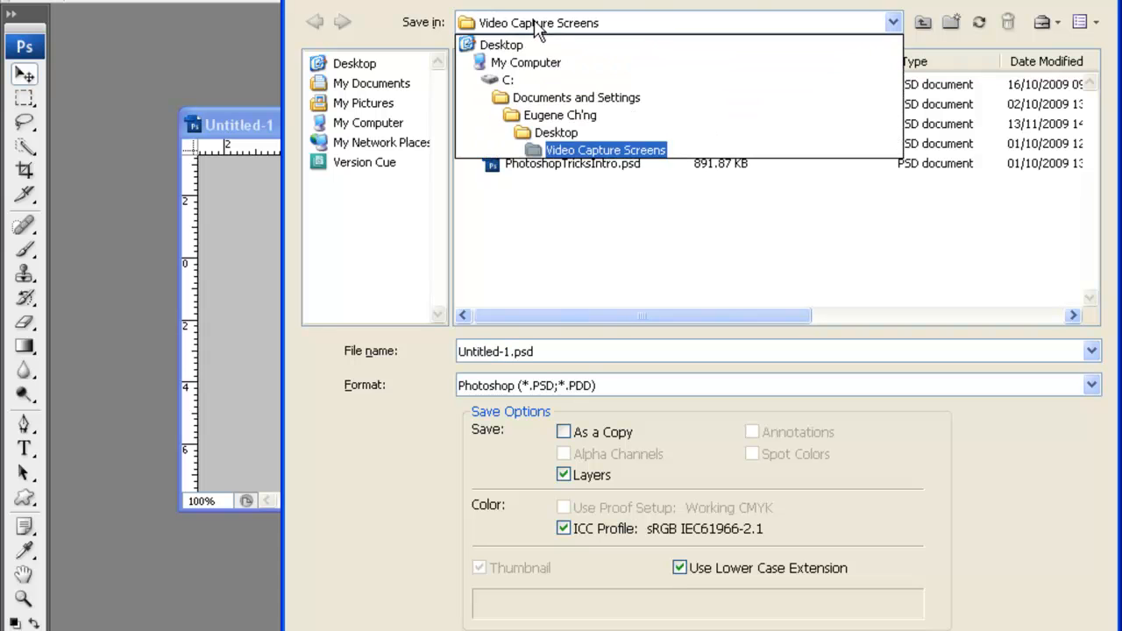
{"action": "left_click", "coordinate": [519, 70]}
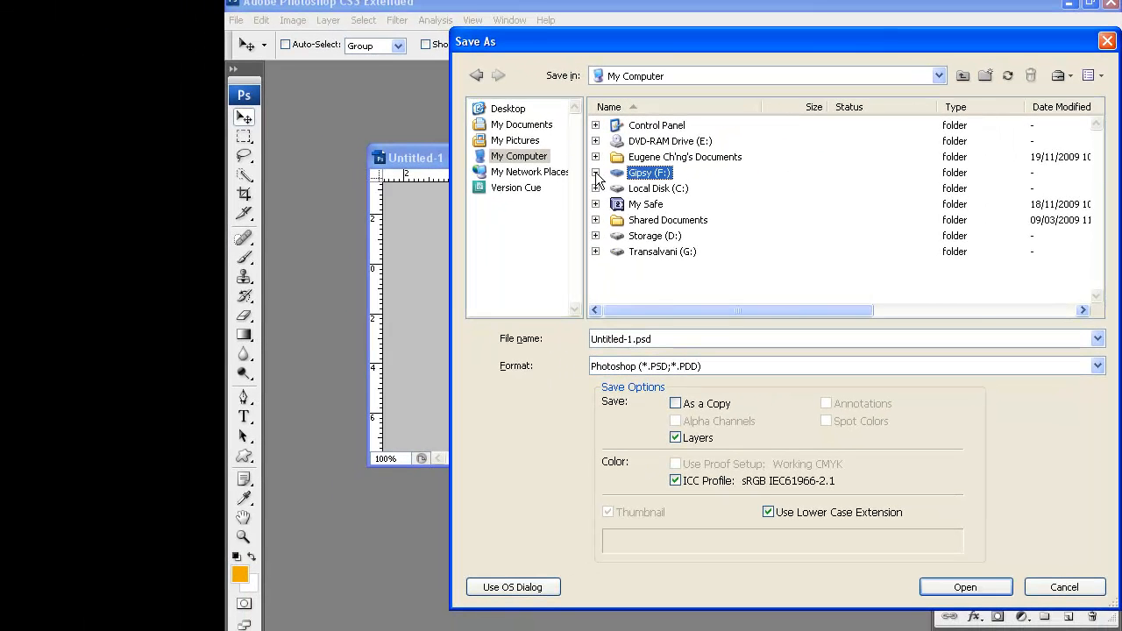
{"action": "left_click", "coordinate": [596, 174]}
{"action": "left_click", "coordinate": [616, 283]}
{"action": "scroll", "coordinate": [631, 257], "scroll_direction": "down", "scroll_amount": 2}
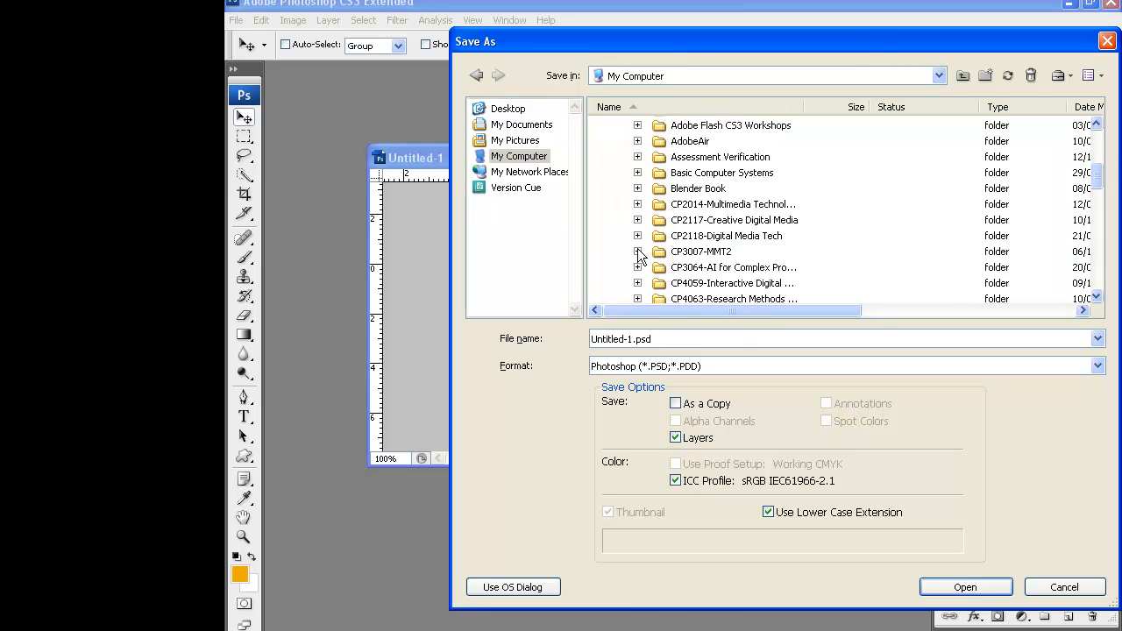
{"action": "left_click", "coordinate": [639, 207]}
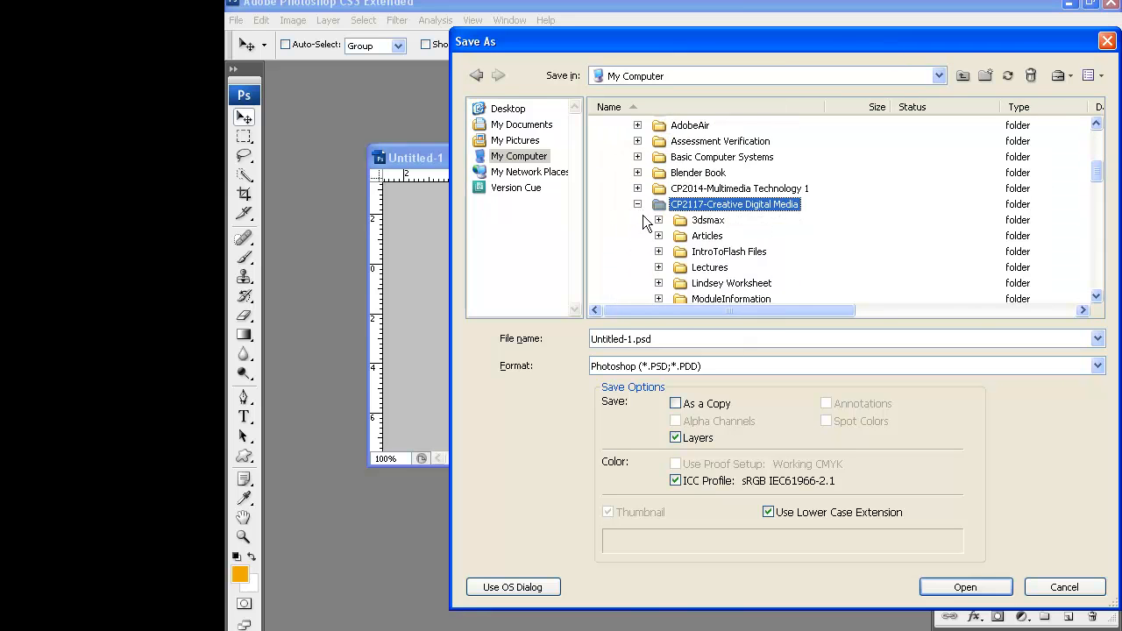
{"action": "scroll", "coordinate": [641, 210], "scroll_direction": "down", "scroll_amount": 4}
{"action": "left_click", "coordinate": [659, 207]}
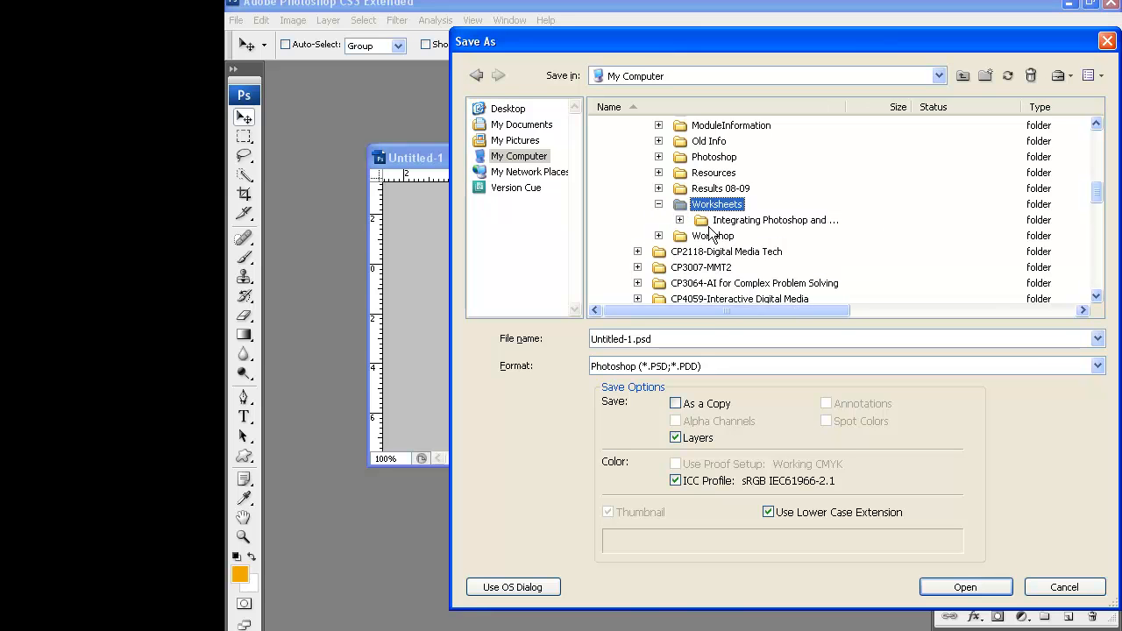
{"action": "left_click", "coordinate": [705, 221]}
Step: Set the save format to PNG
{"action": "left_click", "coordinate": [666, 338]}
{"action": "left_click", "coordinate": [669, 367]}
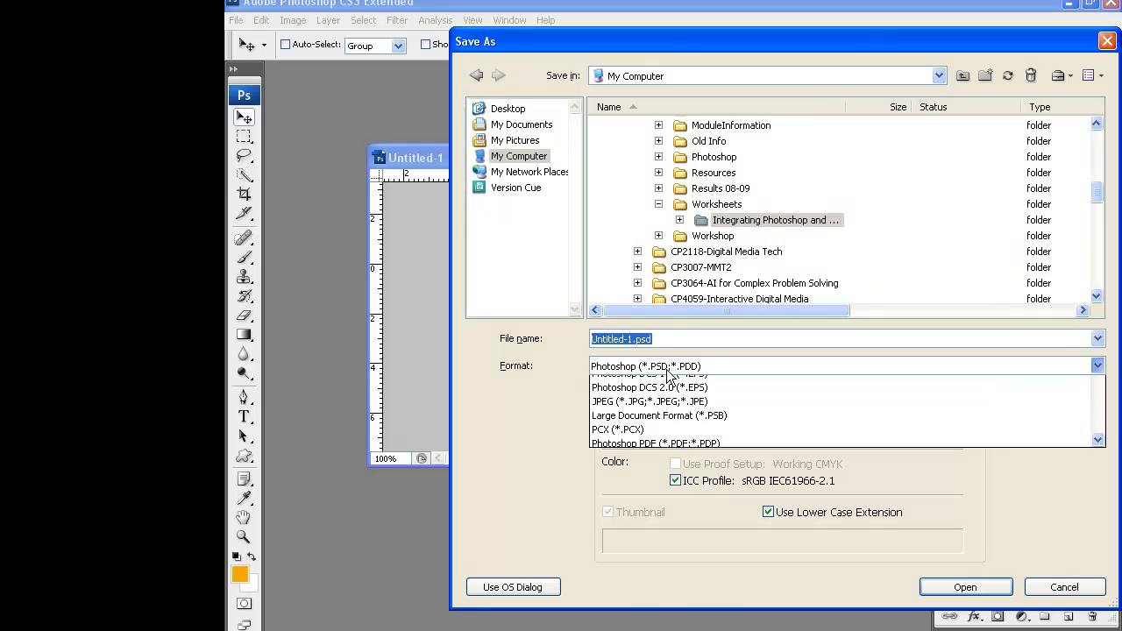
{"action": "scroll", "coordinate": [675, 482], "scroll_direction": "down", "scroll_amount": 2}
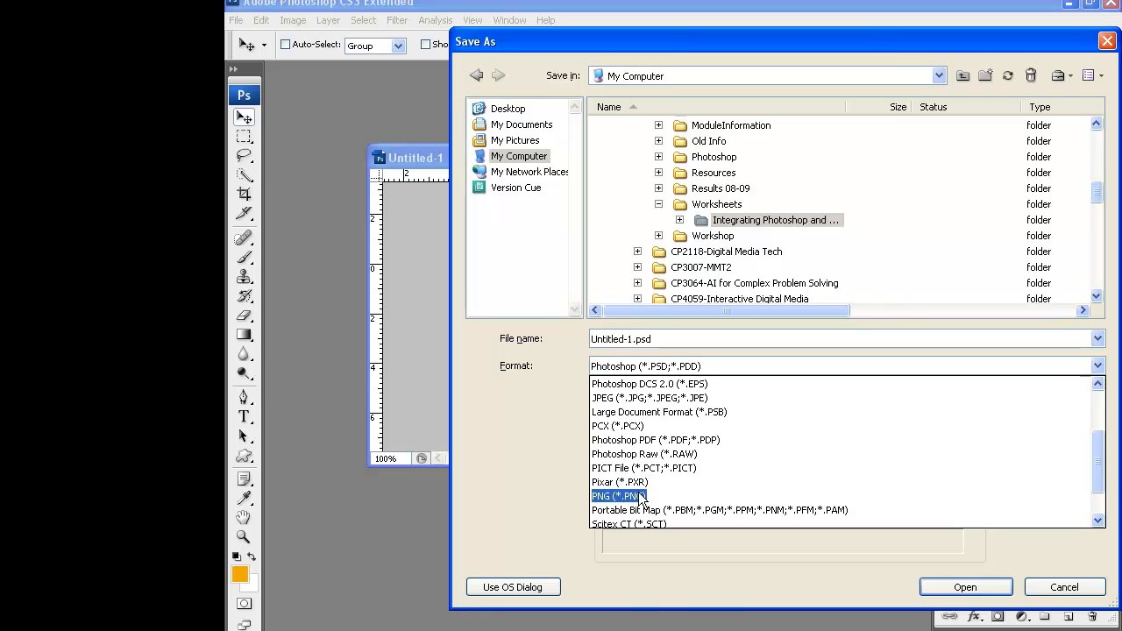
{"action": "left_click", "coordinate": [658, 496]}
{"action": "left_click", "coordinate": [635, 338]}
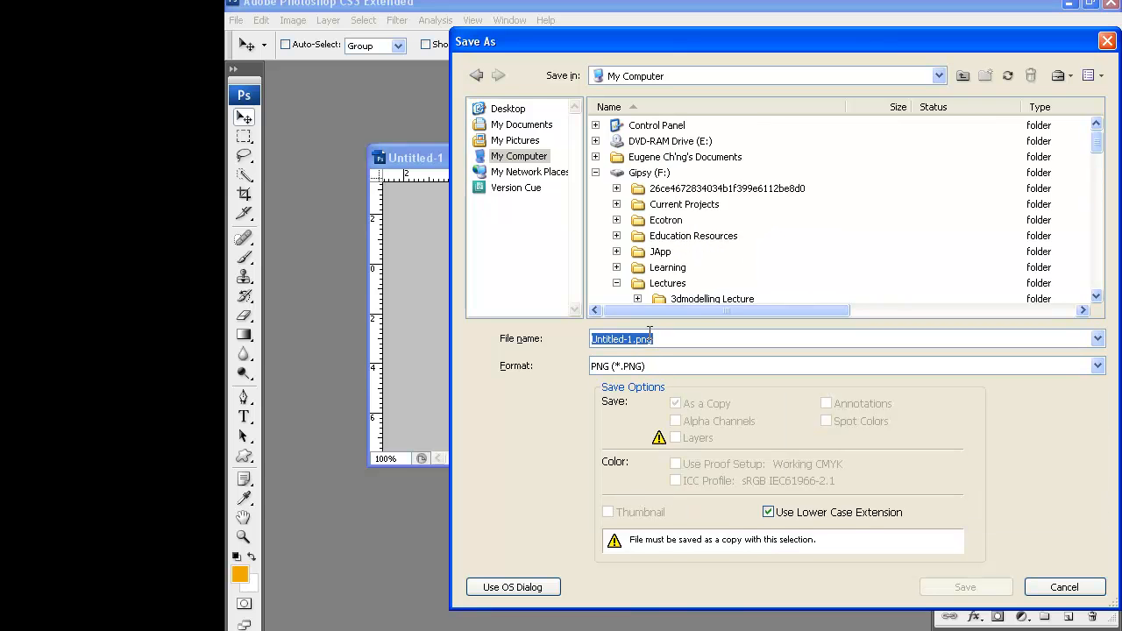
Step: Reselect the Integrating Photoshop and Flash folder and save the image as up.png with interlacing set to None
{"action": "left_click_drag", "start_coordinate": [1095, 145], "coordinate": [1088, 200]}
{"action": "left_click", "coordinate": [776, 180]}
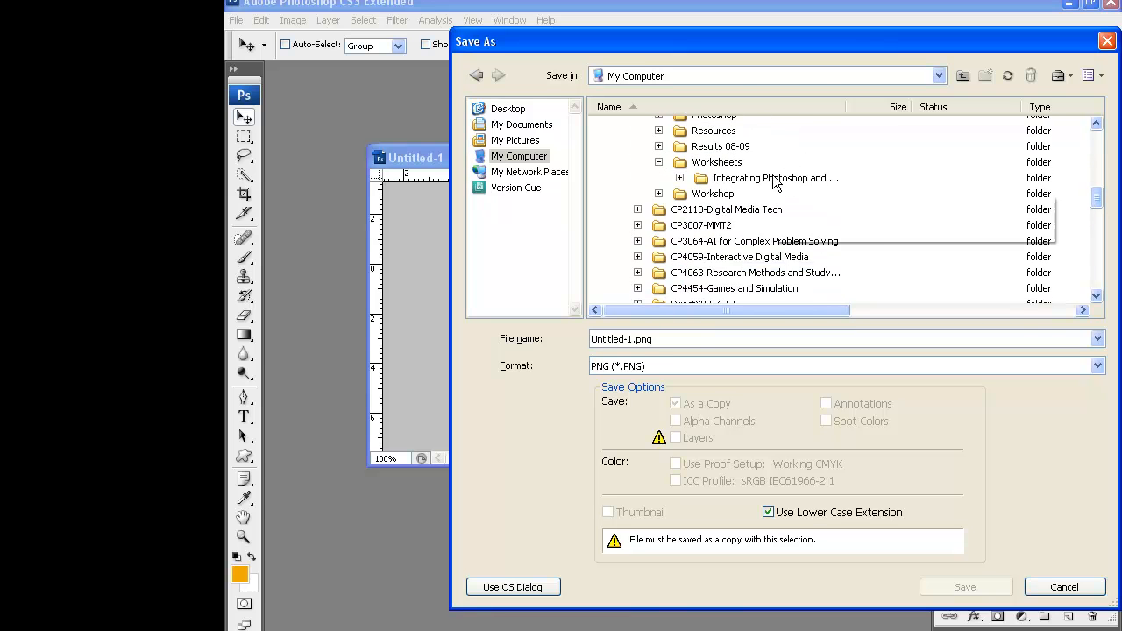
{"action": "left_click", "coordinate": [631, 342]}
{"action": "left_click", "coordinate": [630, 339]}
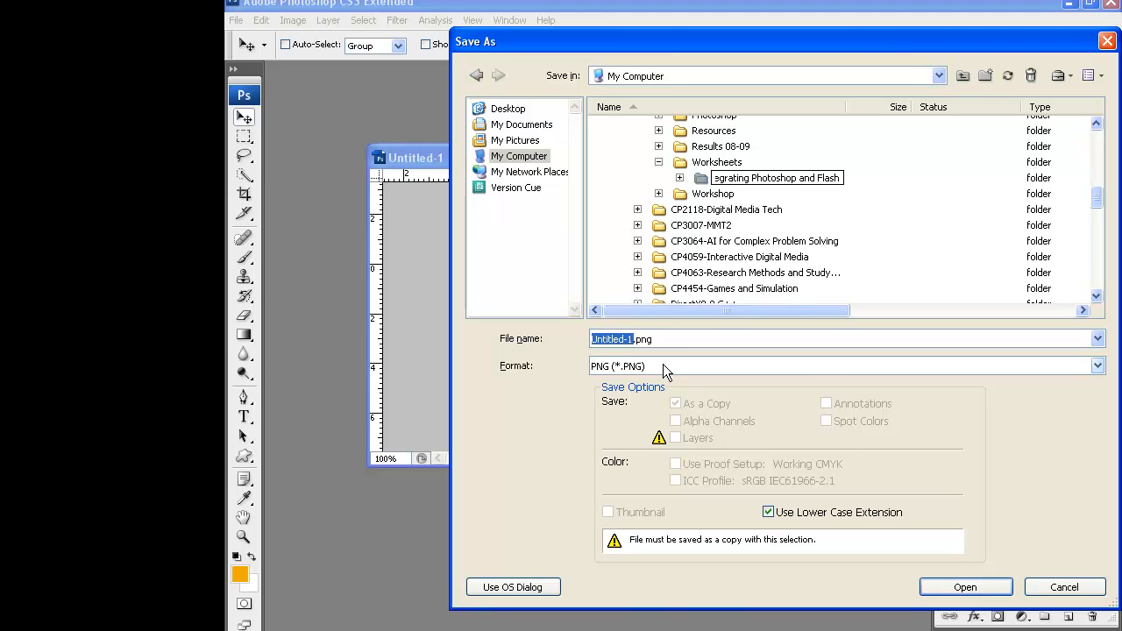
{"action": "type", "text": "up"}
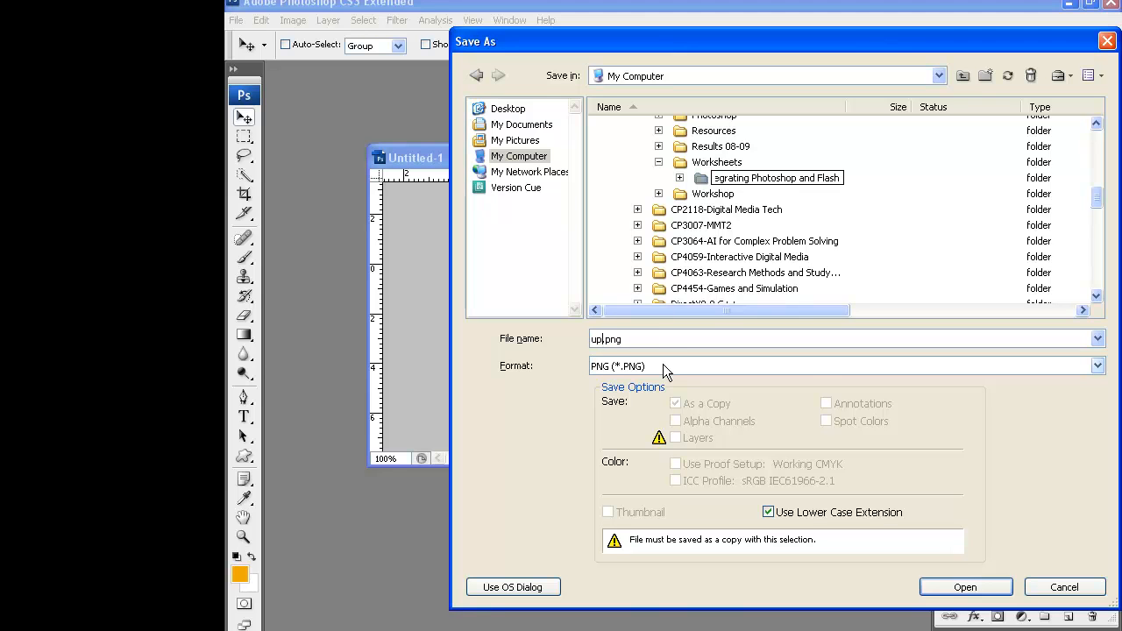
{"action": "left_click", "coordinate": [964, 589]}
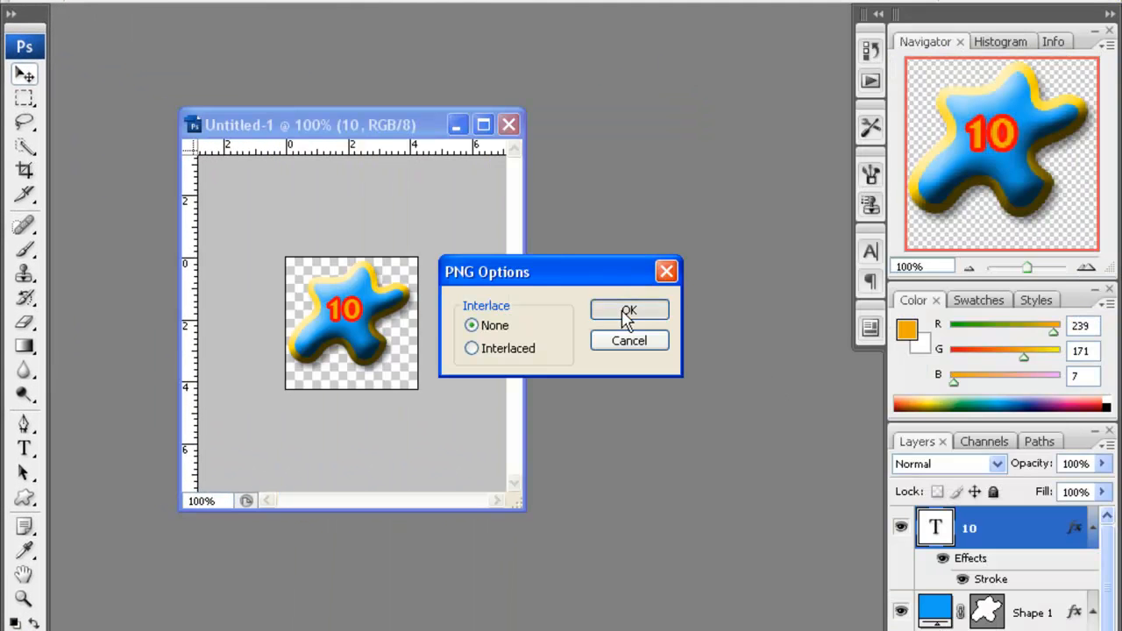
{"action": "left_click", "coordinate": [628, 314]}
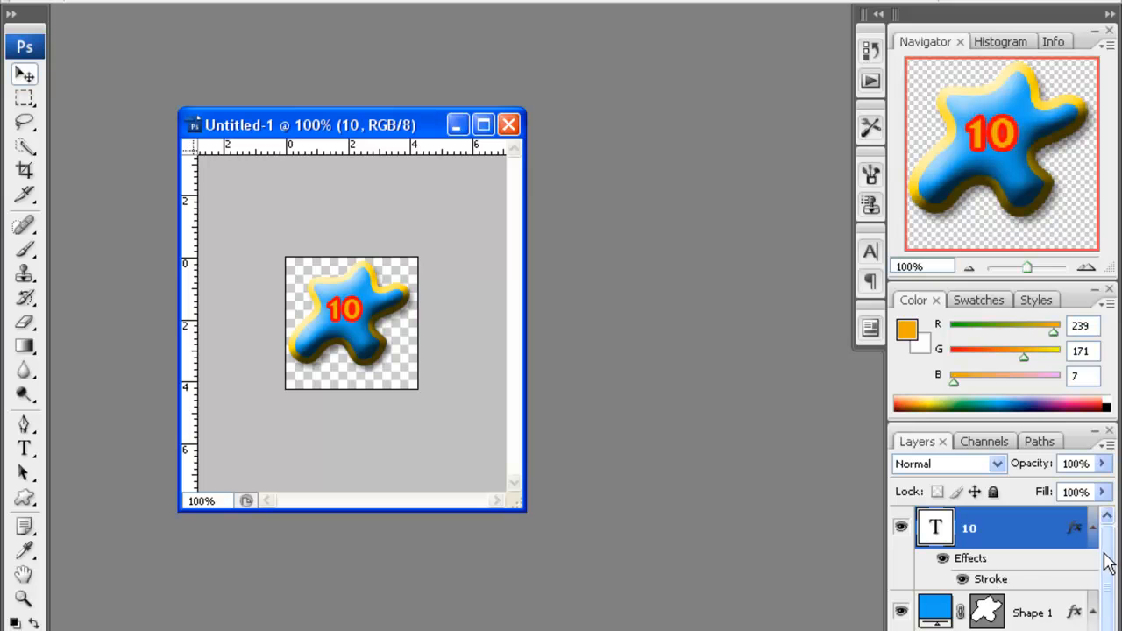
{"action": "left_click_drag", "start_coordinate": [412, 132], "coordinate": [405, 119]}
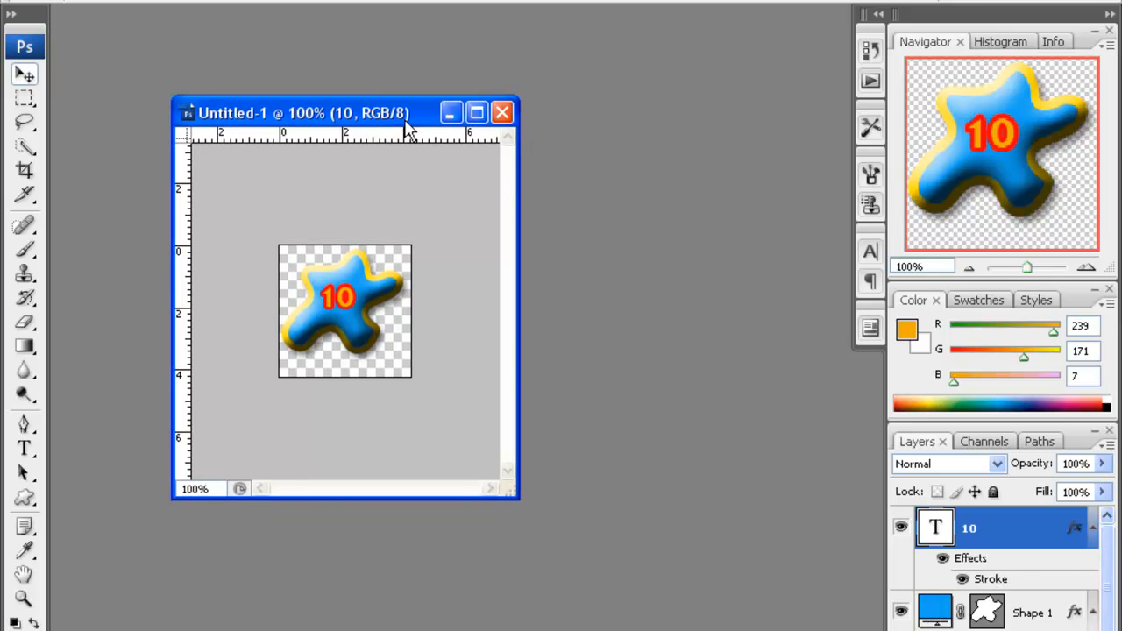
{"action": "left_click", "coordinate": [936, 613]}
{"action": "left_click", "coordinate": [942, 615]}
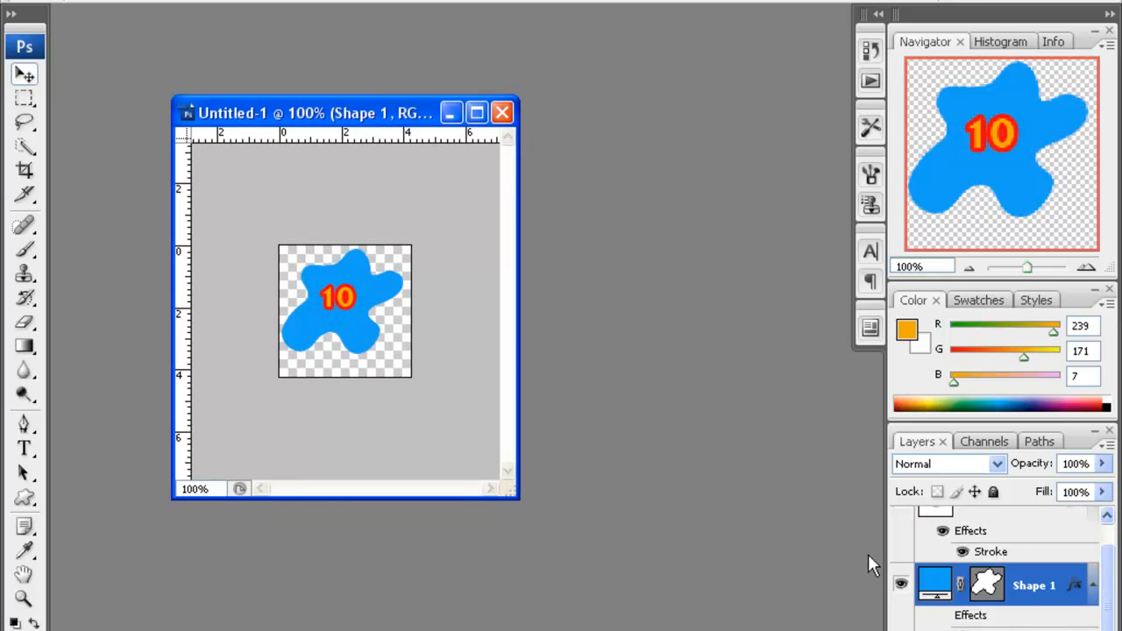
{"action": "double_click", "coordinate": [936, 594]}
{"action": "left_click", "coordinate": [1042, 417]}
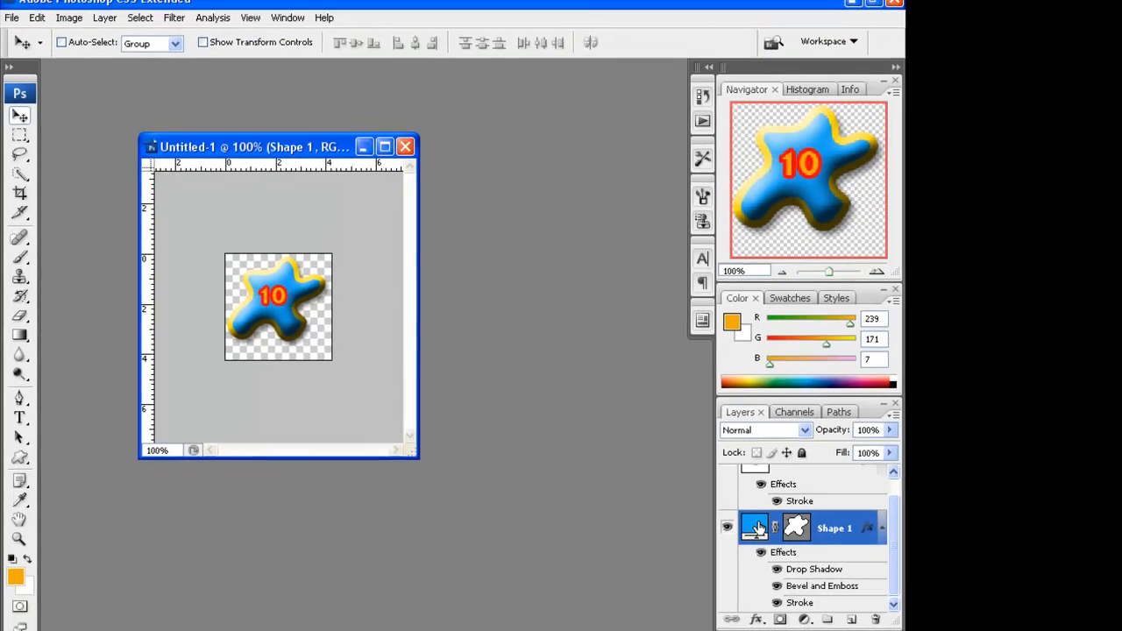
Step: Change the blob's fill to dark navy blue (H 202, S 87, B 28)
{"action": "double_click", "coordinate": [756, 527]}
{"action": "left_click_drag", "start_coordinate": [640, 491], "coordinate": [627, 534]}
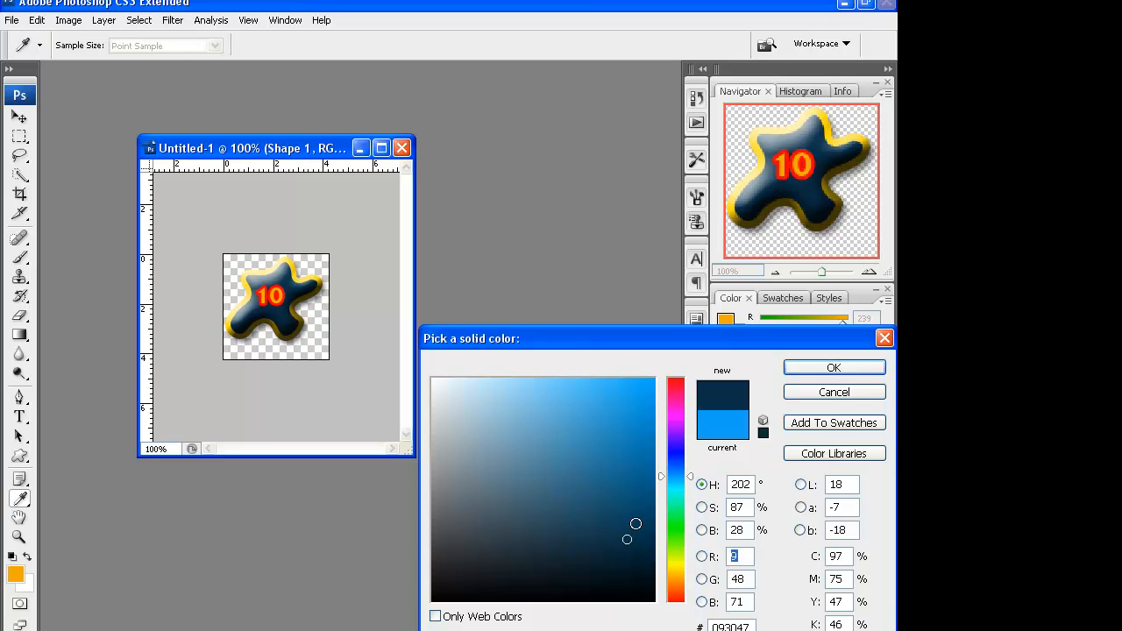
{"action": "left_click", "coordinate": [834, 369]}
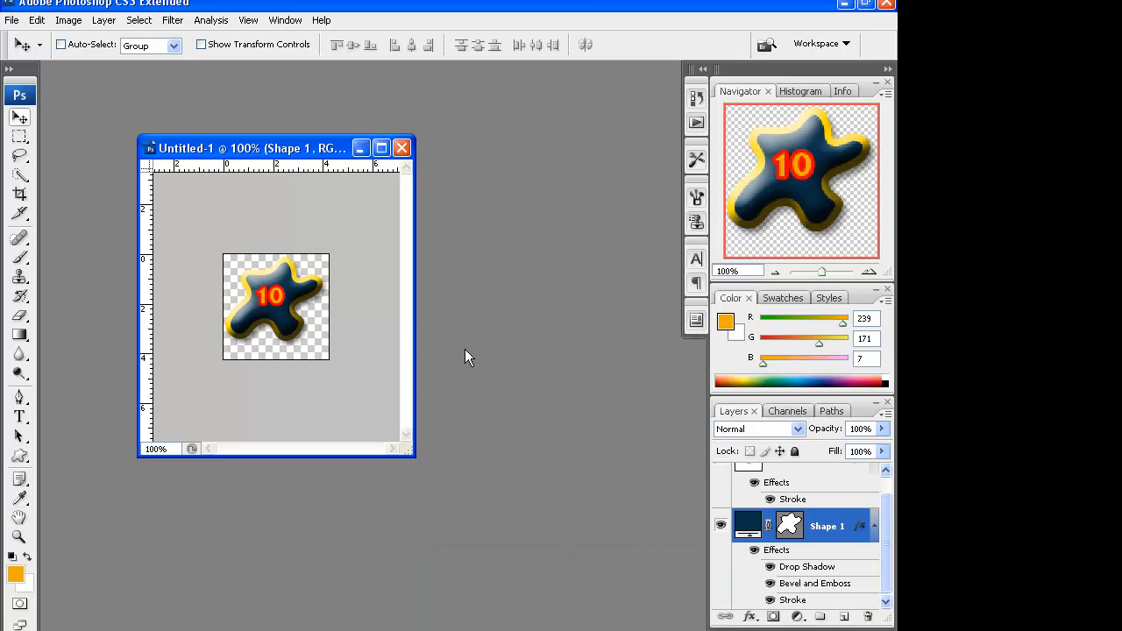
Step: Start saving the dark blob version as a PNG copy in the same folder, entering a file name beginning with ov
{"action": "left_click", "coordinate": [12, 19]}
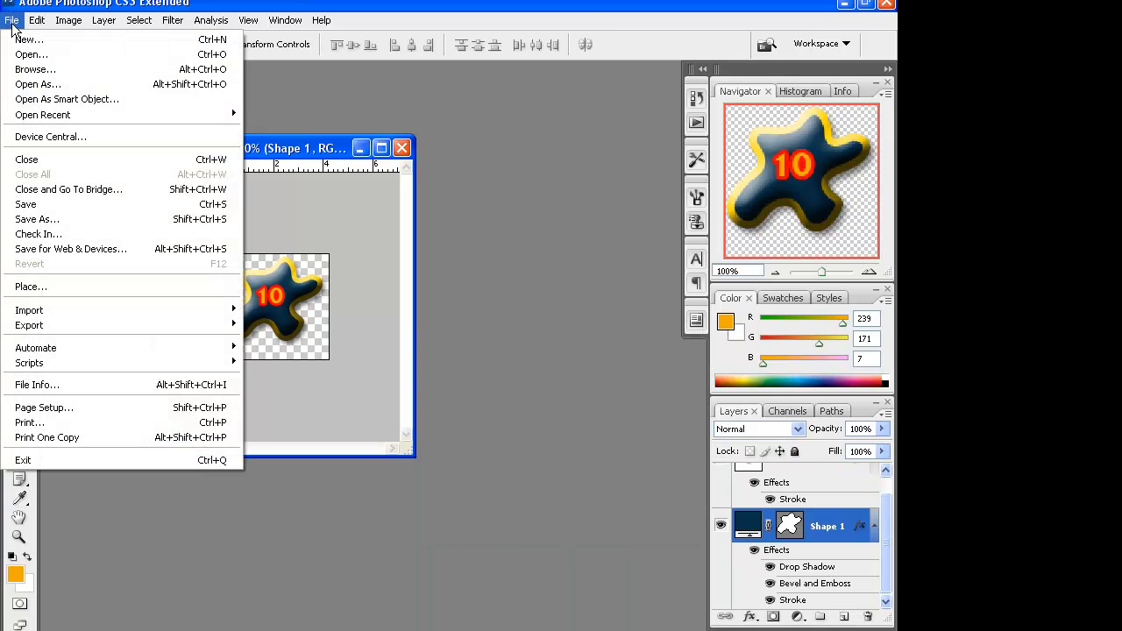
{"action": "left_click", "coordinate": [81, 215]}
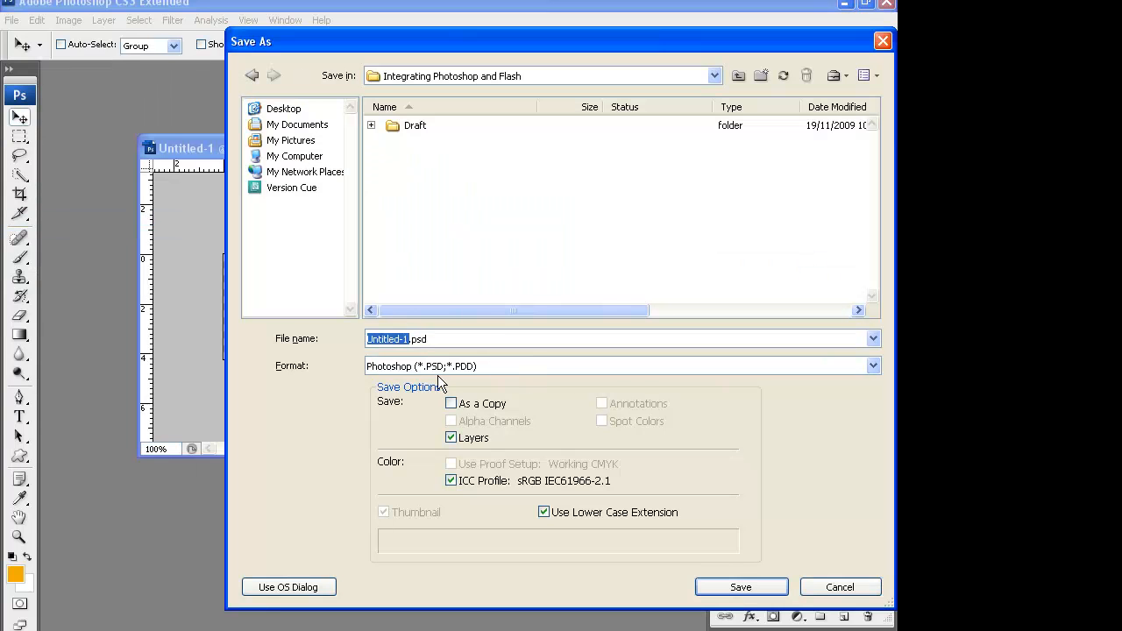
{"action": "left_click", "coordinate": [440, 368]}
{"action": "scroll", "coordinate": [450, 487], "scroll_direction": "down", "scroll_amount": 2}
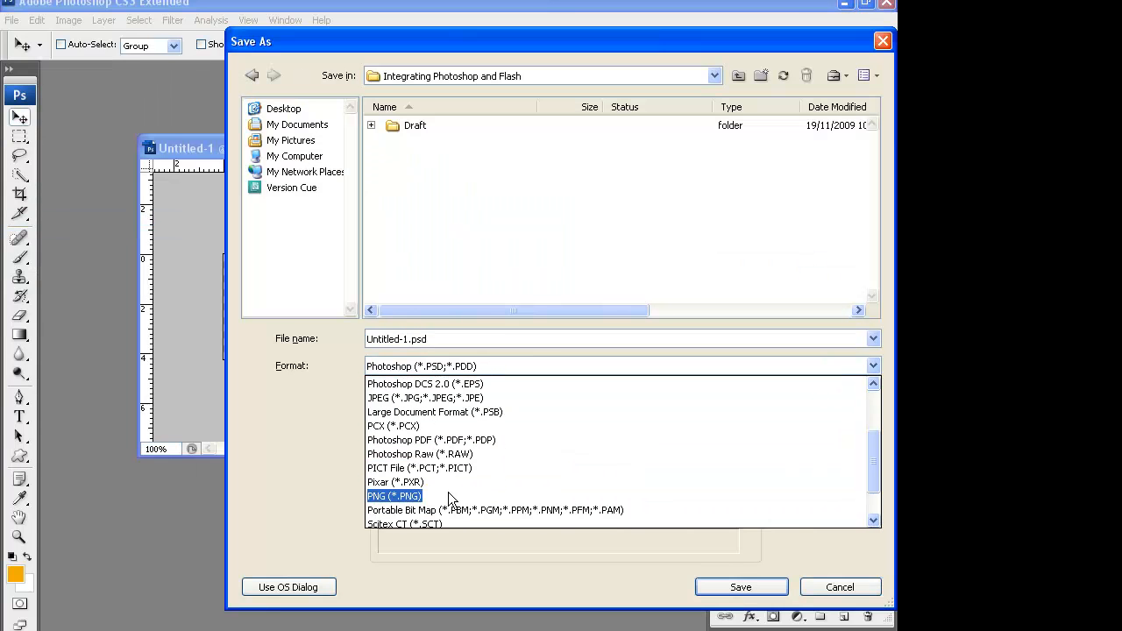
{"action": "left_click", "coordinate": [443, 496]}
{"action": "left_click_drag", "start_coordinate": [408, 340], "coordinate": [326, 334]}
{"action": "type", "text": "ov"}
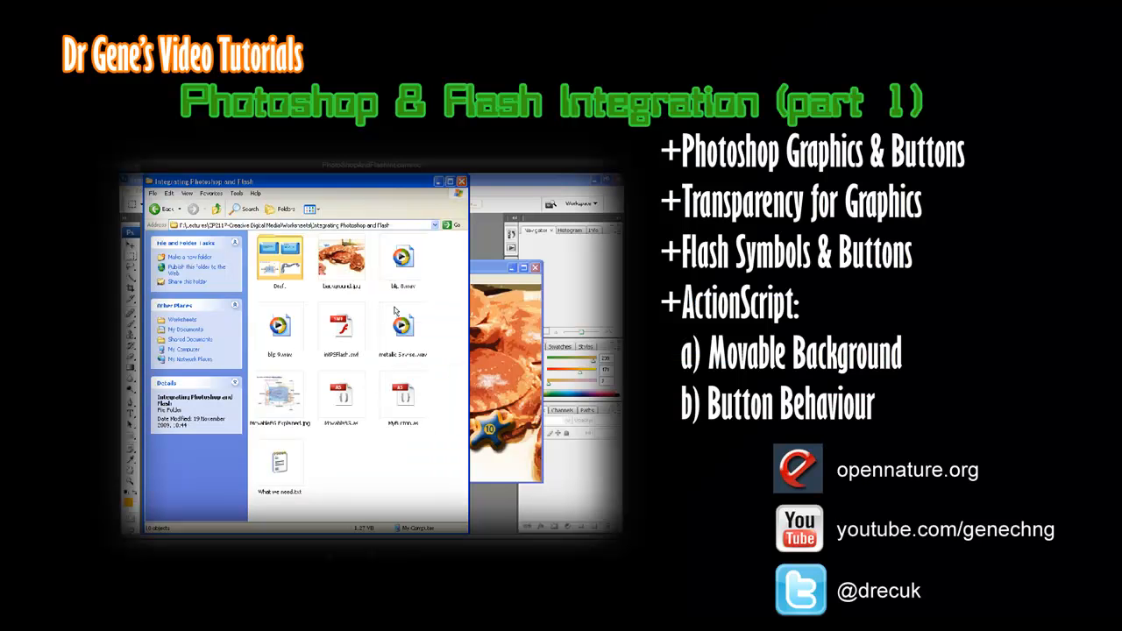